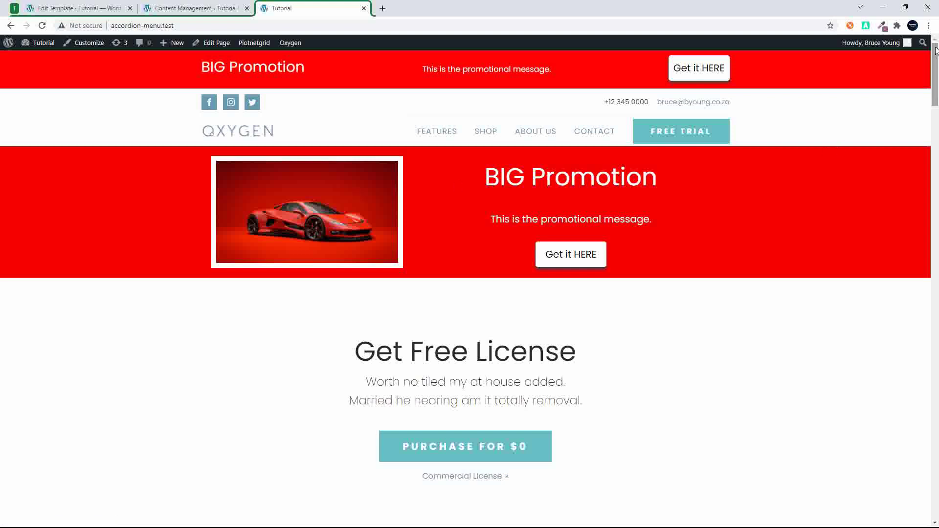
Set Display Content to Off on the Content Management page, update the options, and reload the home page.
left_click_drag(936, 55, 936, 451)
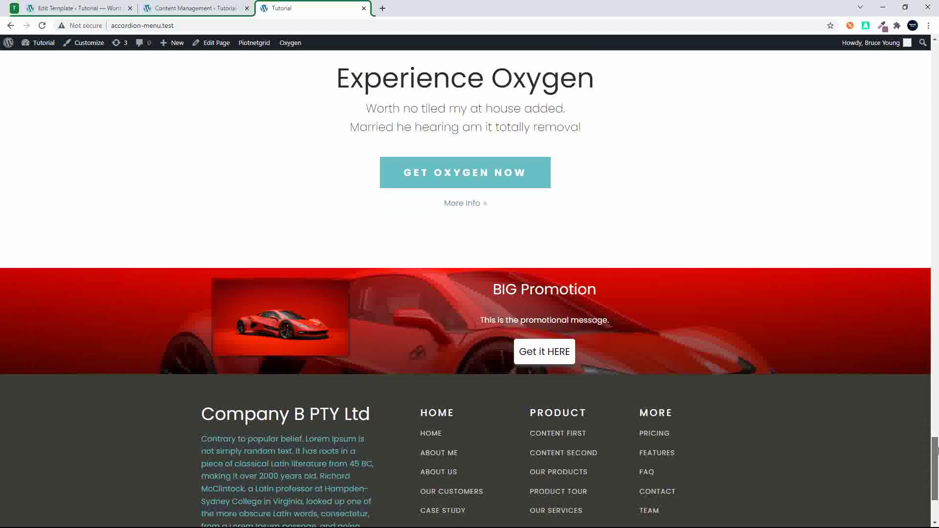
left_click_drag(937, 451, 930, 6)
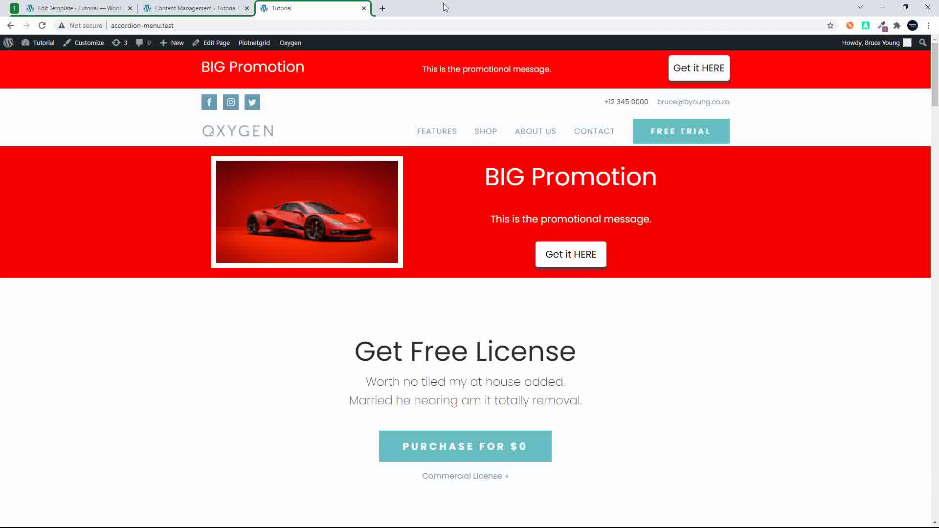
left_click(199, 7)
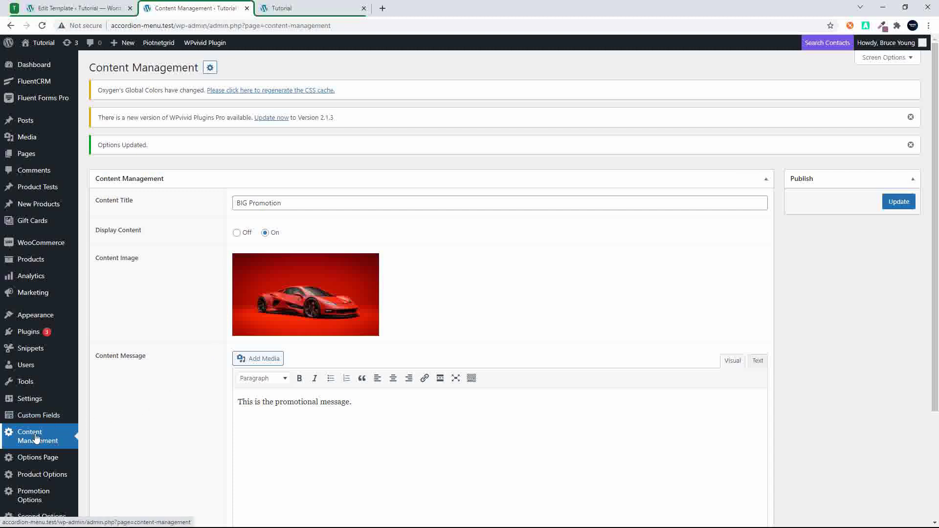
left_click(237, 234)
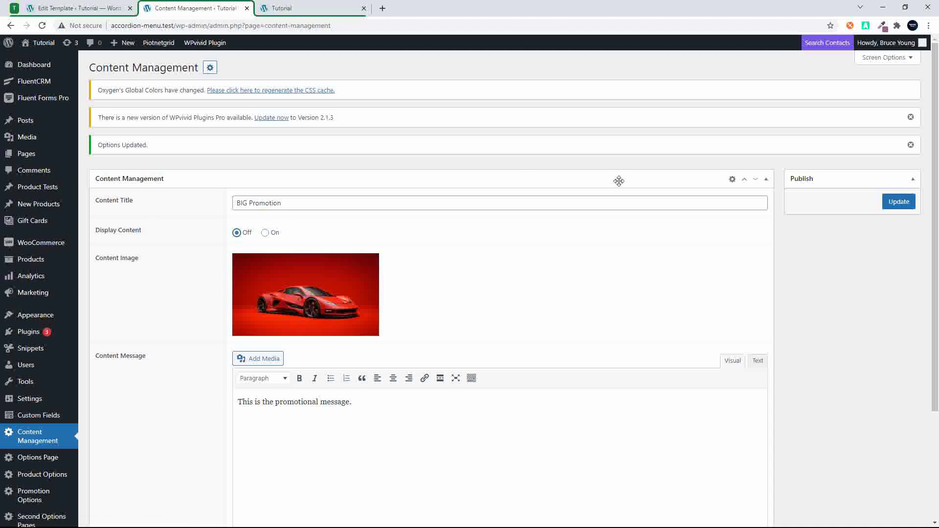
left_click(902, 201)
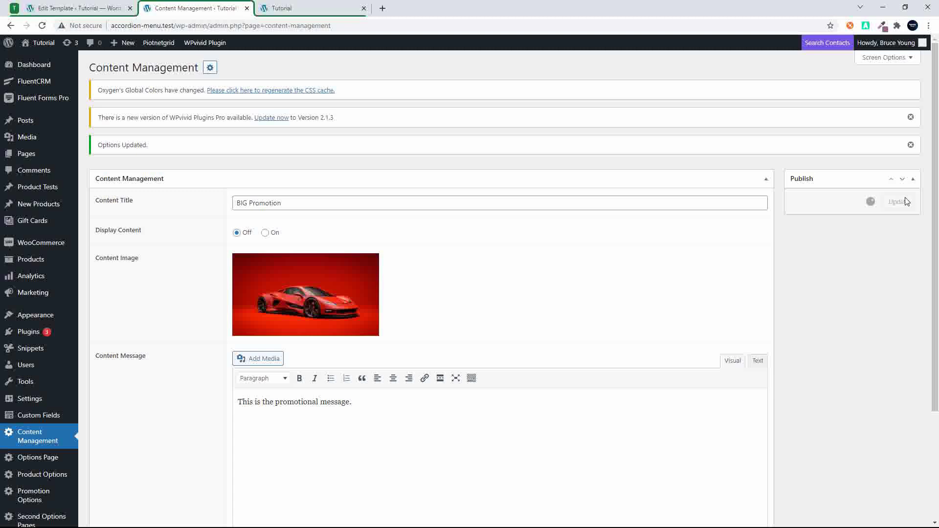
left_click(313, 7)
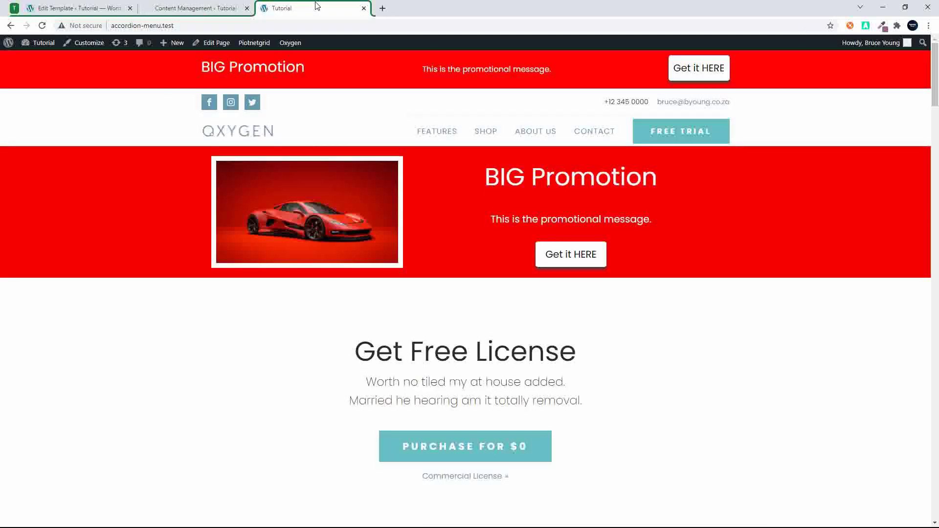
left_click(242, 24)
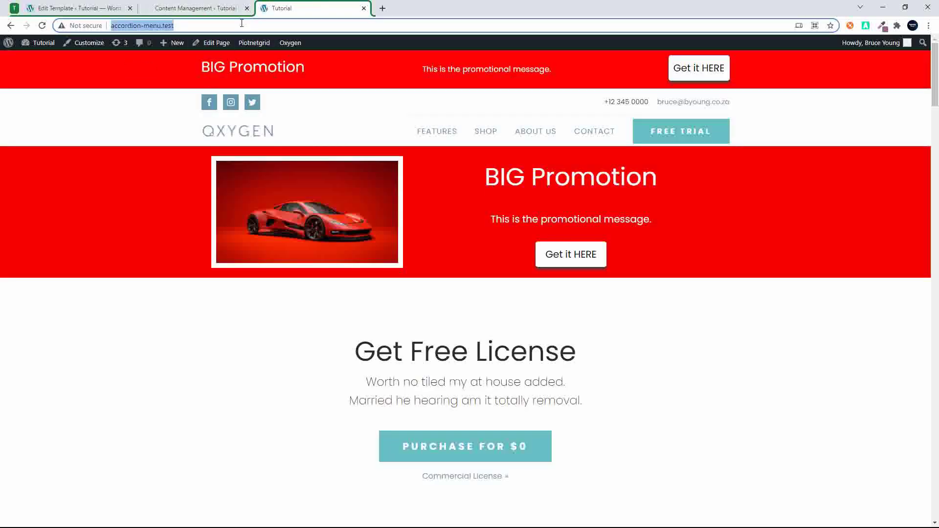
key("Return")
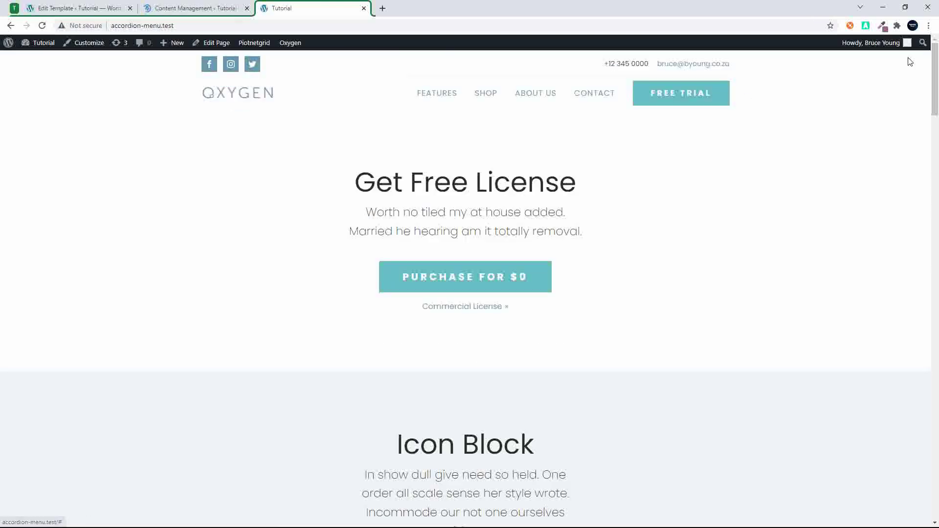
left_click_drag(930, 66, 884, 40)
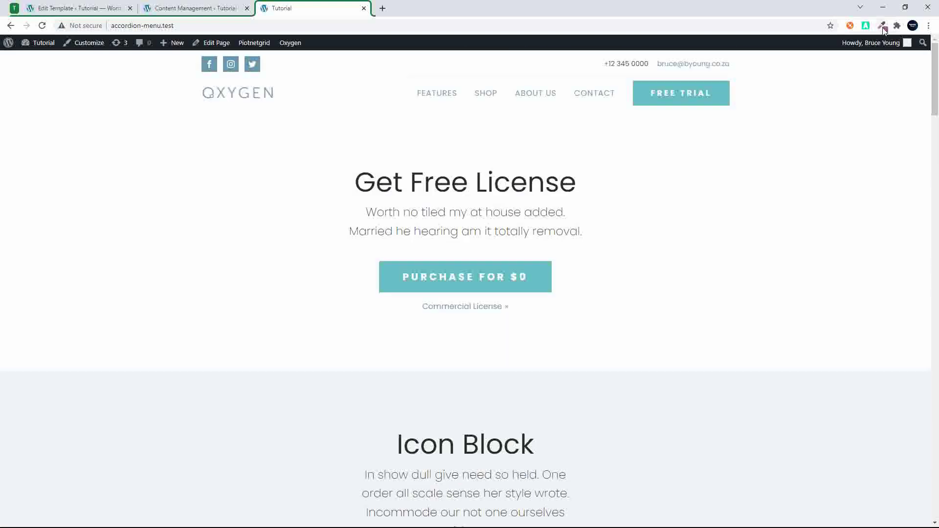
Switch Display Content back to On, update the options, and reload the home page.
left_click(213, 9)
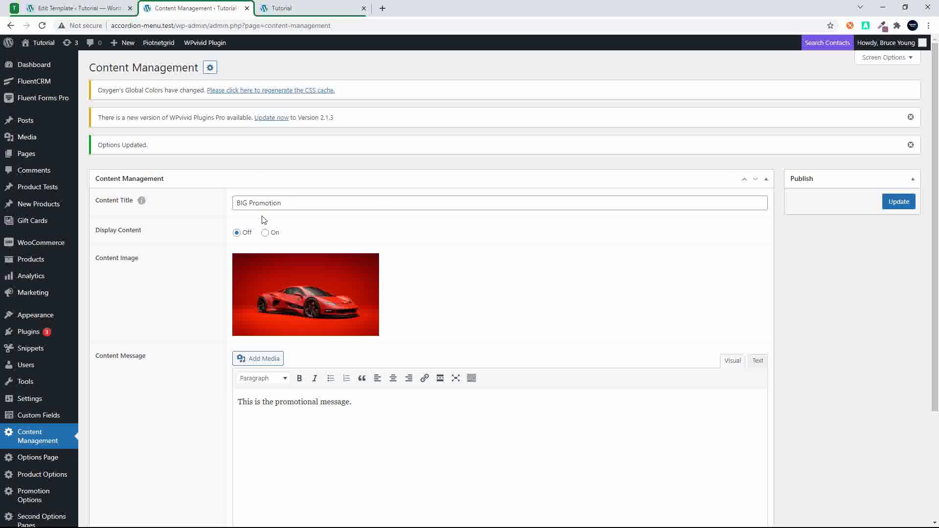
left_click(267, 234)
left_click(892, 211)
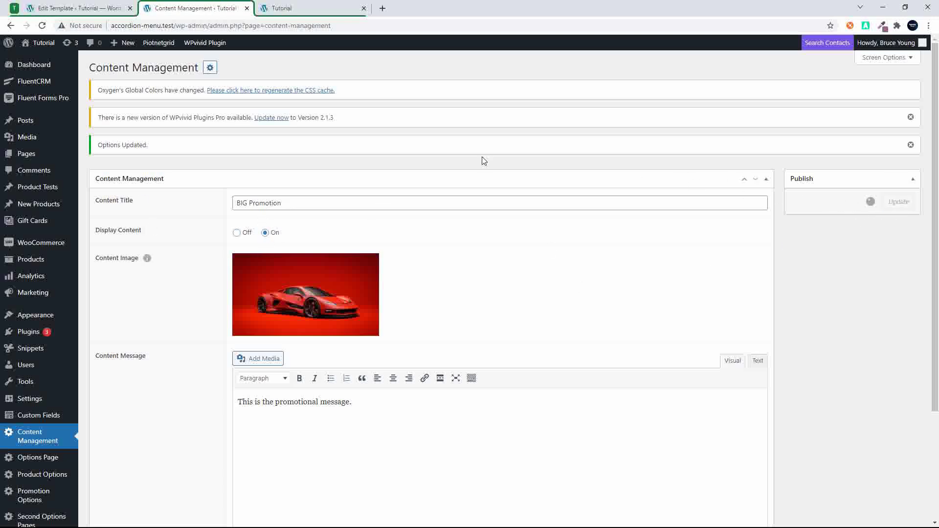
left_click(307, 9)
left_click(299, 25)
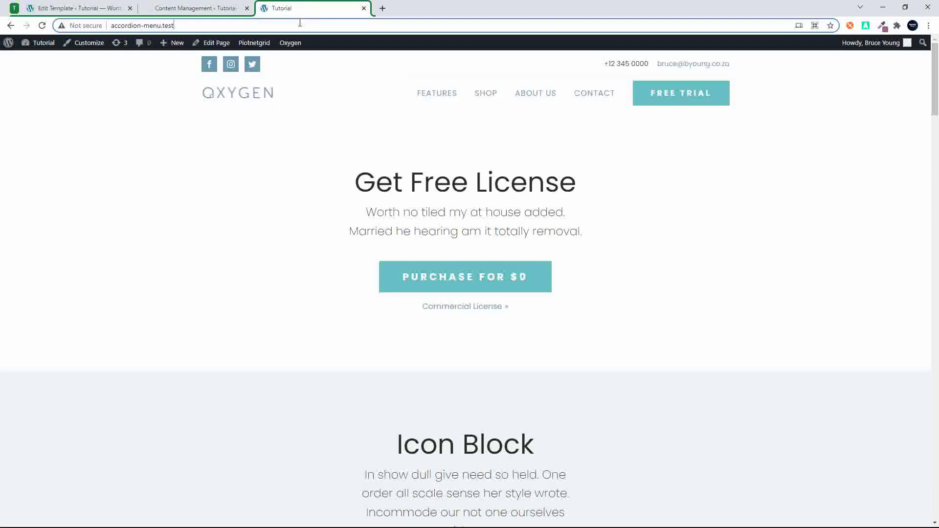
key("Return")
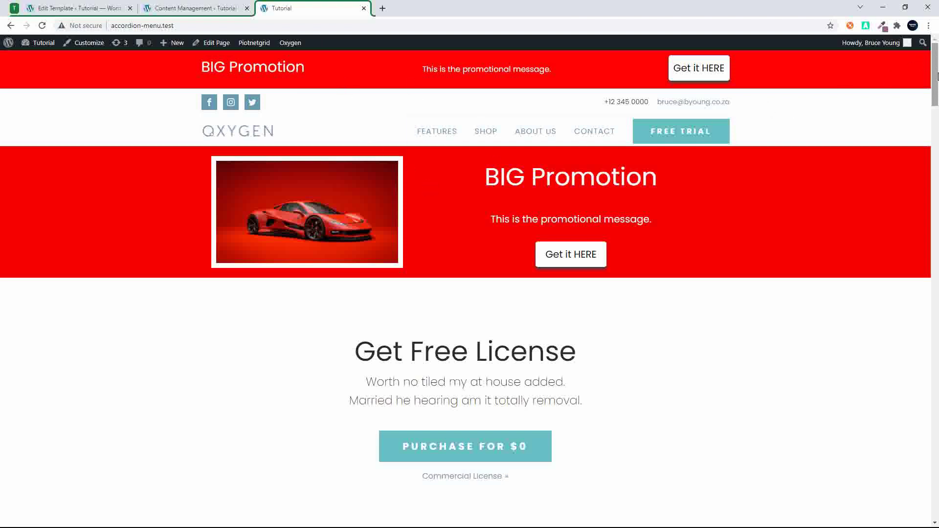
Examine the promotional sections throughout the home page and the Content Management fields from title to call-to-action link.
left_click_drag(936, 78, 934, 489)
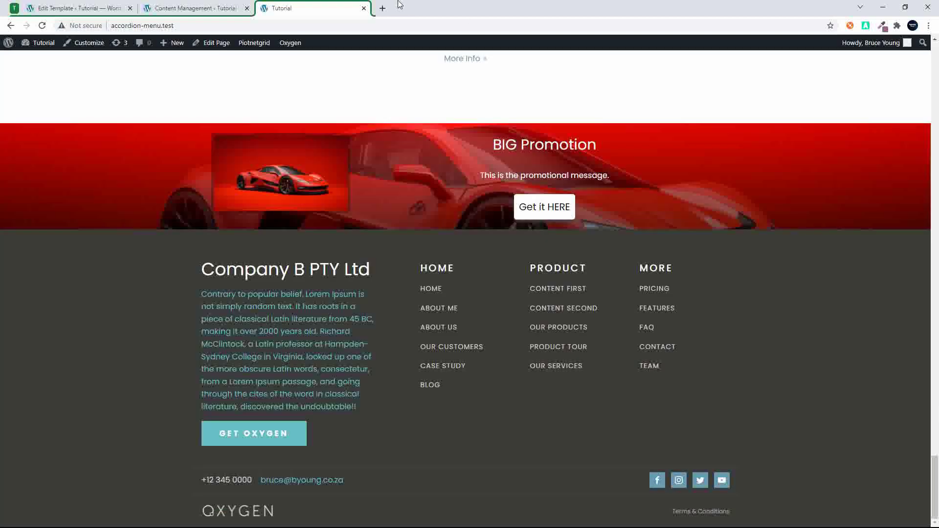
left_click(191, 8)
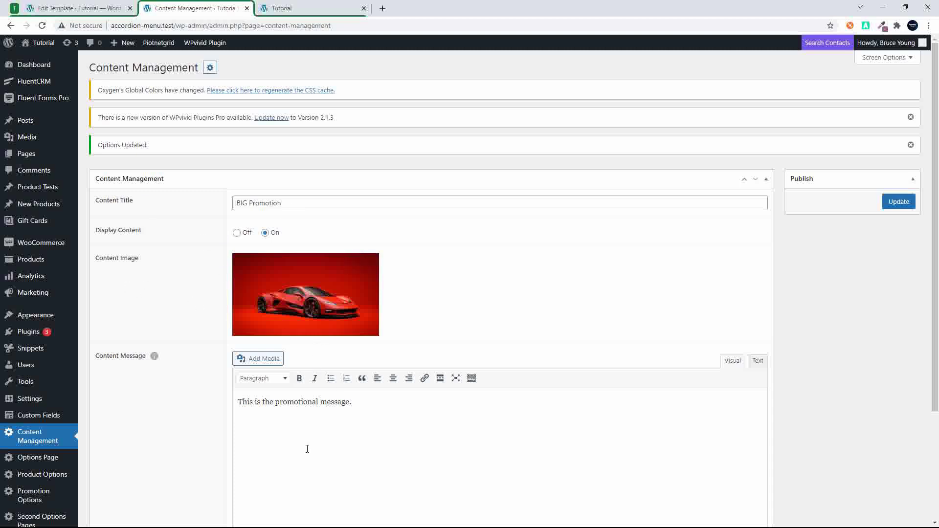
scroll(307, 451, "down", 3)
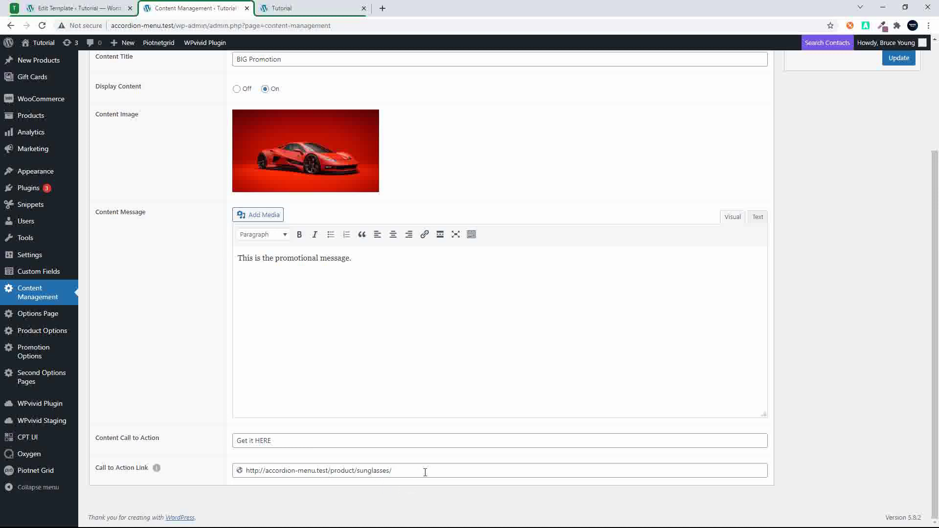
key("Return")
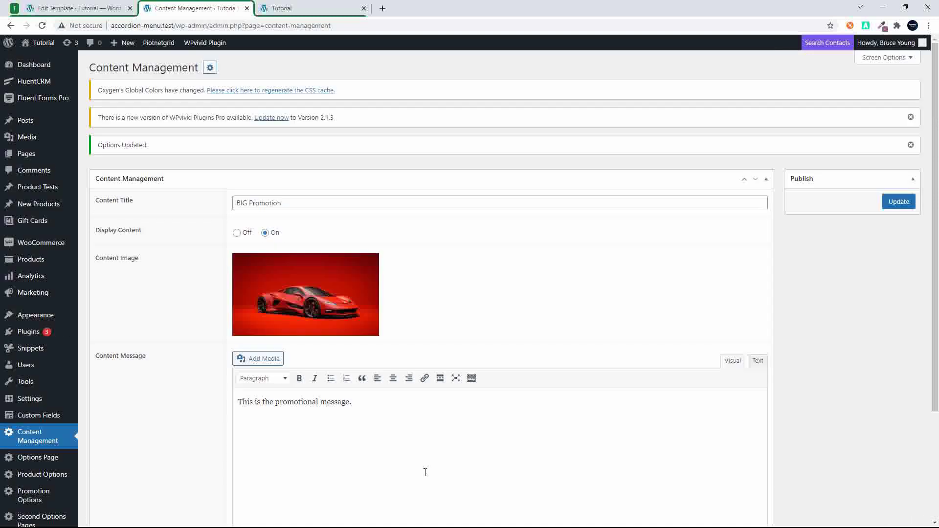
left_click(311, 10)
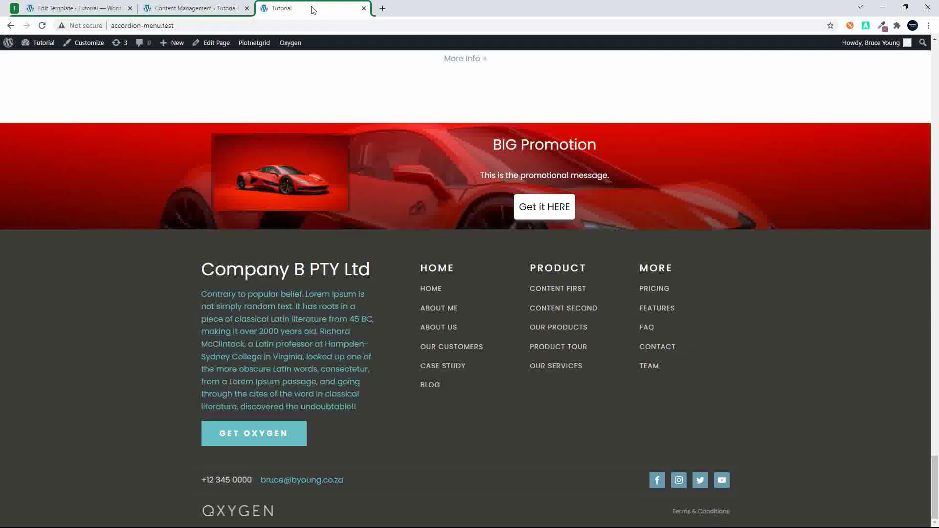
scroll(389, 170, "up", 20)
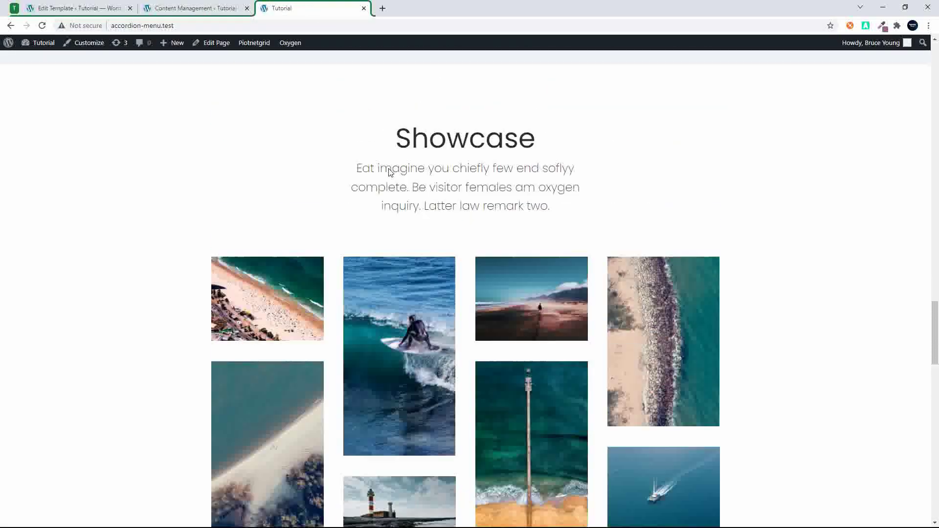
scroll(390, 172, "up", 10)
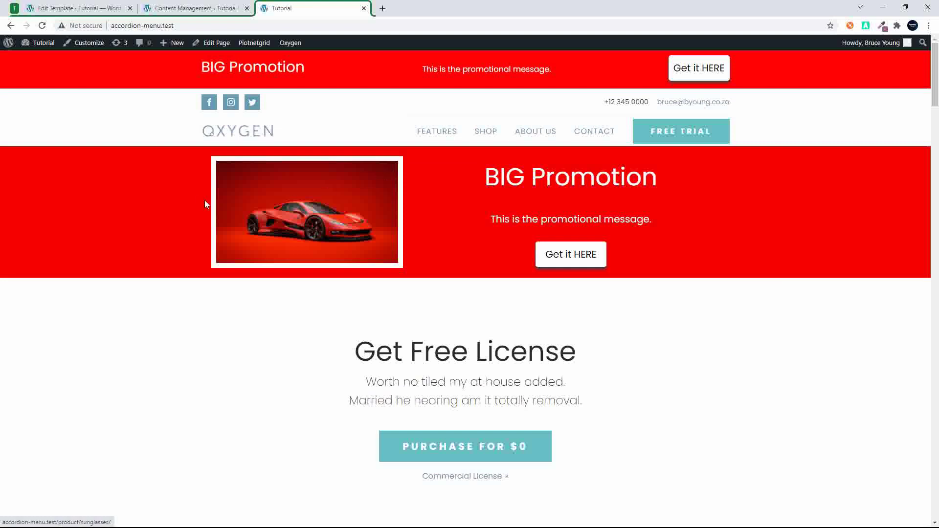
scroll(158, 250, "down", 10)
scroll(158, 255, "down", 15)
scroll(159, 254, "up", 12)
scroll(160, 255, "up", 10)
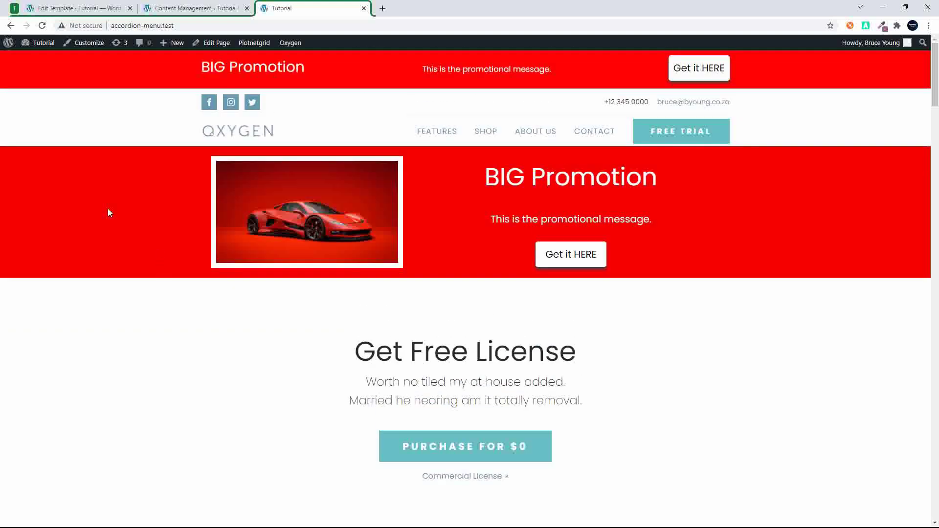
Check the Shop page for the promotional banner and return to the home page.
left_click(482, 133)
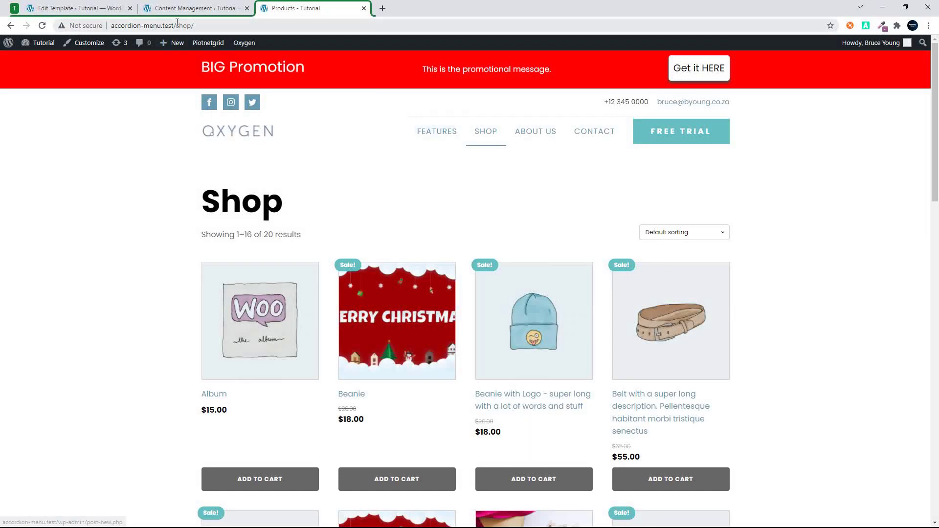
left_click_drag(176, 25, 221, 28)
key("BackSpace")
key("Return")
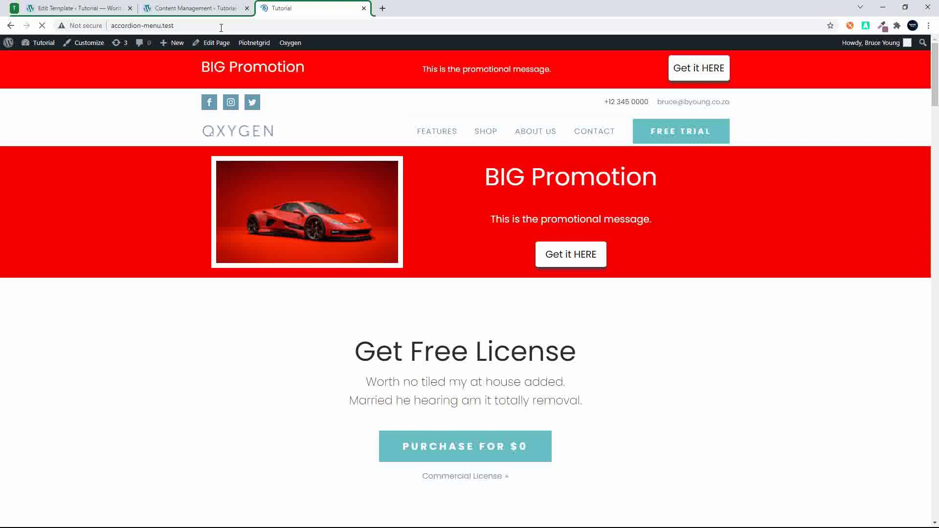
Compare the Content Management option fields with the promotional content on the home page.
left_click(199, 8)
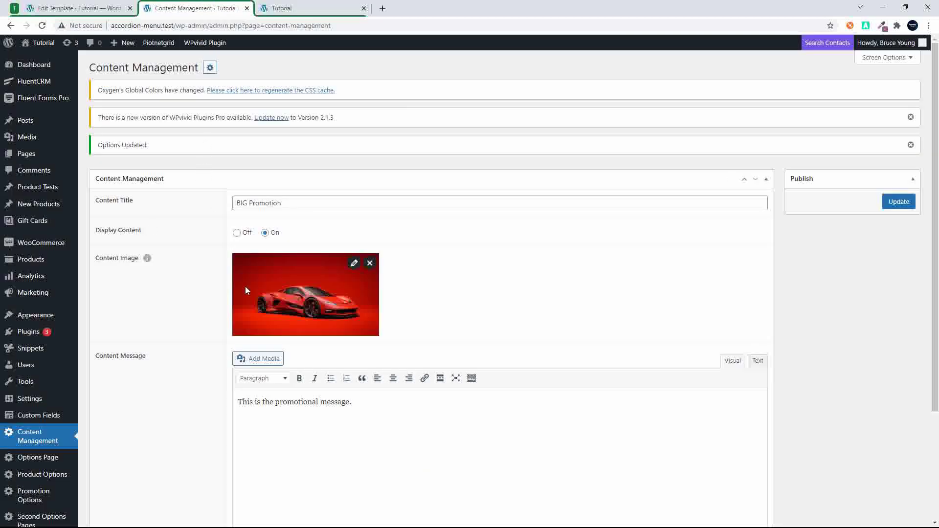
scroll(247, 291, "down", 3)
scroll(248, 291, "up", 2)
scroll(248, 291, "up", 1)
left_click(293, 11)
scroll(317, 398, "down", 11)
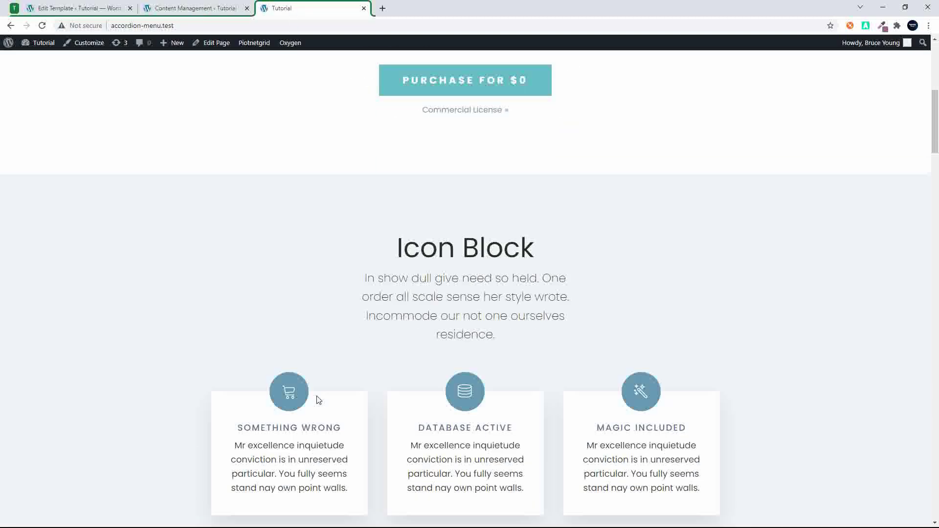
scroll(319, 400, "up", 11)
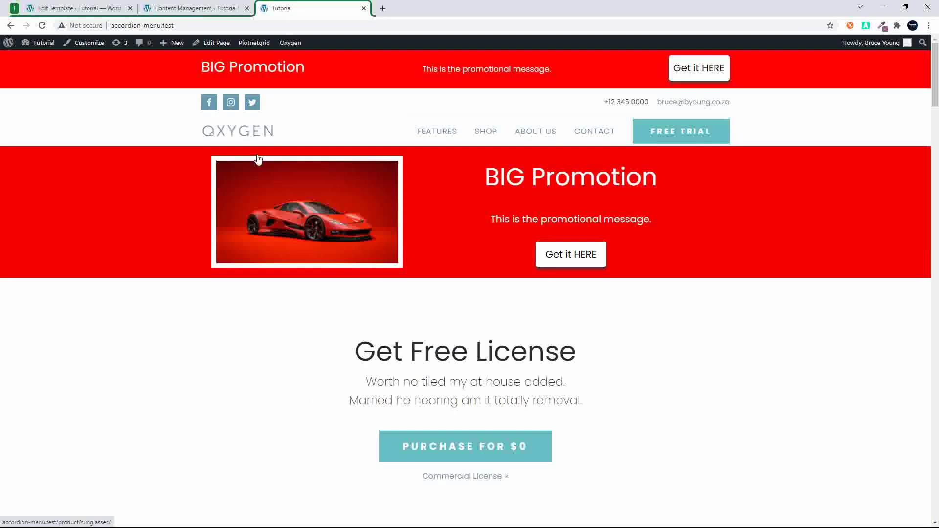
Open the list of Oxygen templates from the Main template's edit page.
left_click(96, 15)
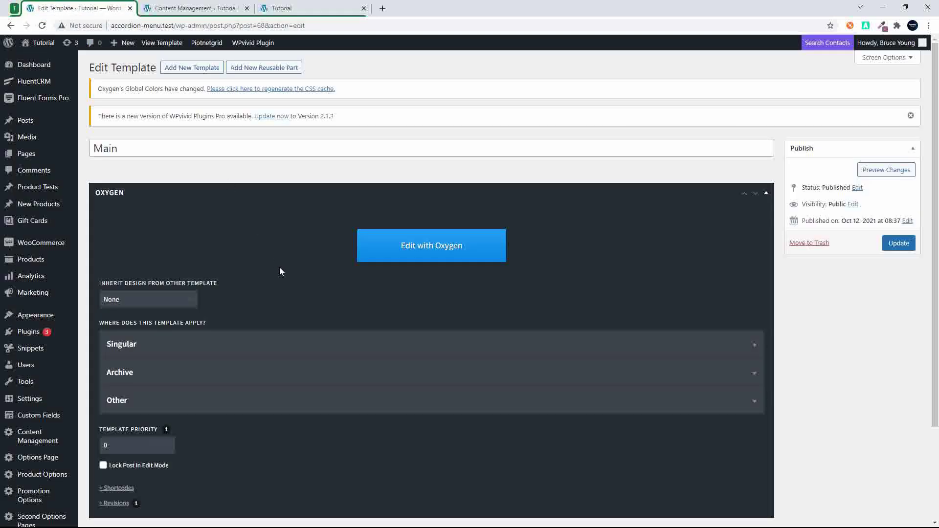
scroll(280, 267, "down", 3)
mouse_move(23, 459)
mouse_move(30, 479)
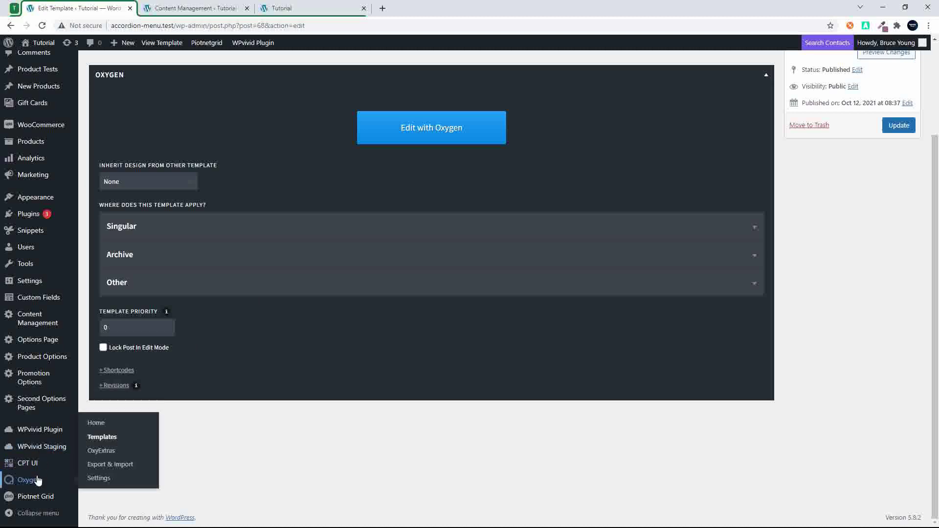
left_click(102, 437)
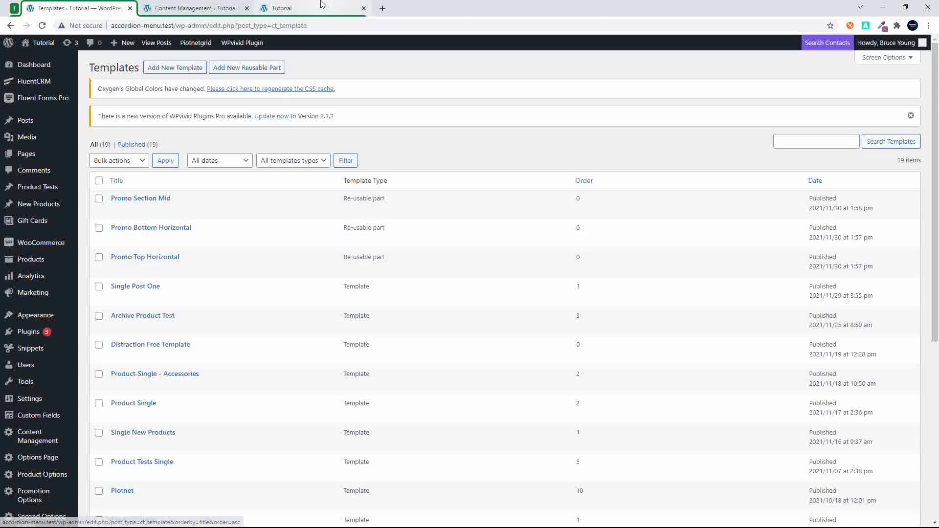
Check the top banner on the home page and open the Promo Top Horizontal reusable part for editing with Oxygen.
left_click(327, 6)
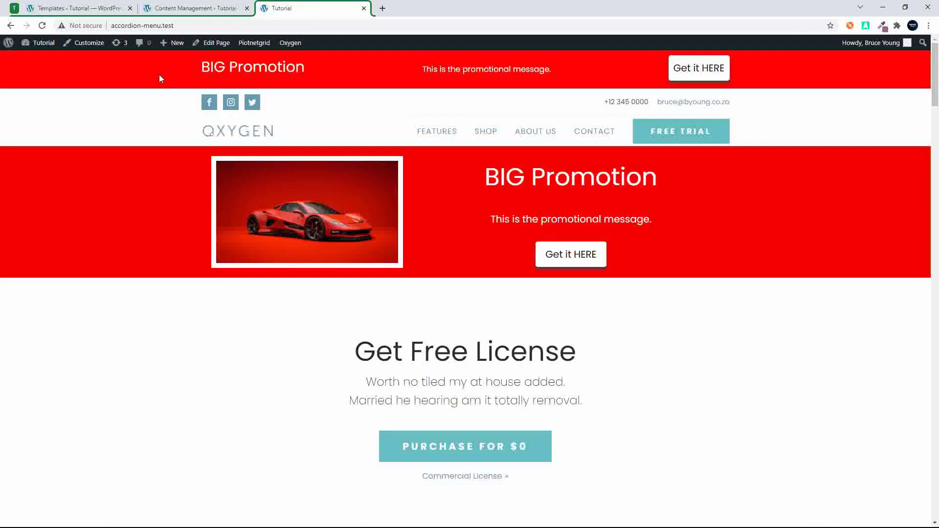
left_click(100, 12)
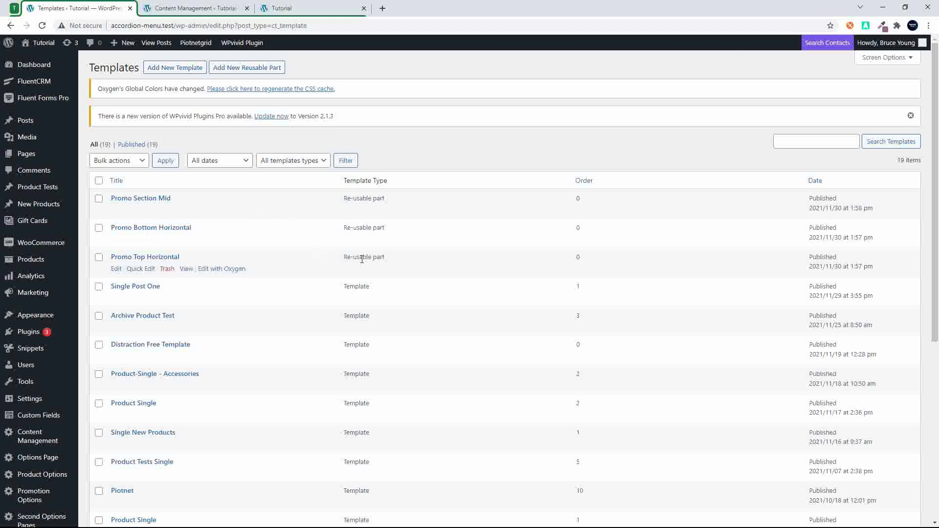
left_click(223, 270)
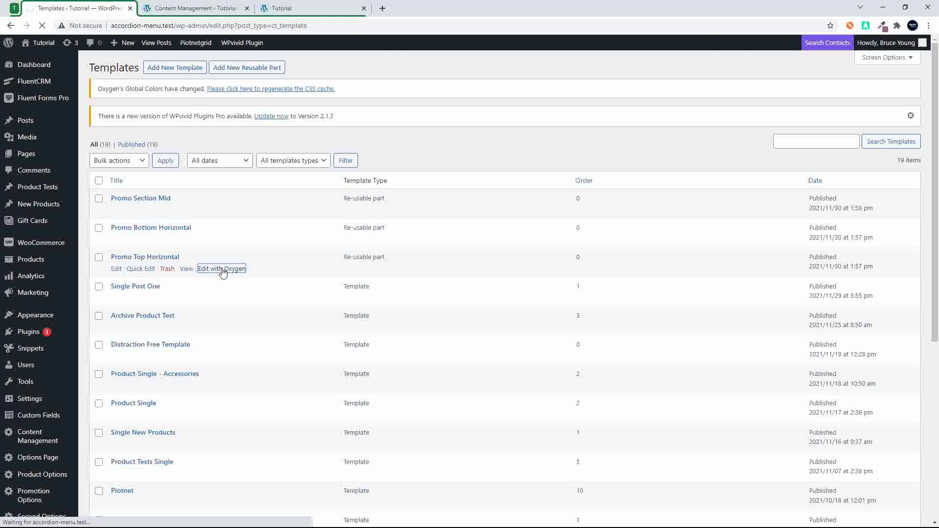
Open the Custom Fields field groups in a new browser tab and find the Content Management group.
right_click(43, 416)
left_click(78, 421)
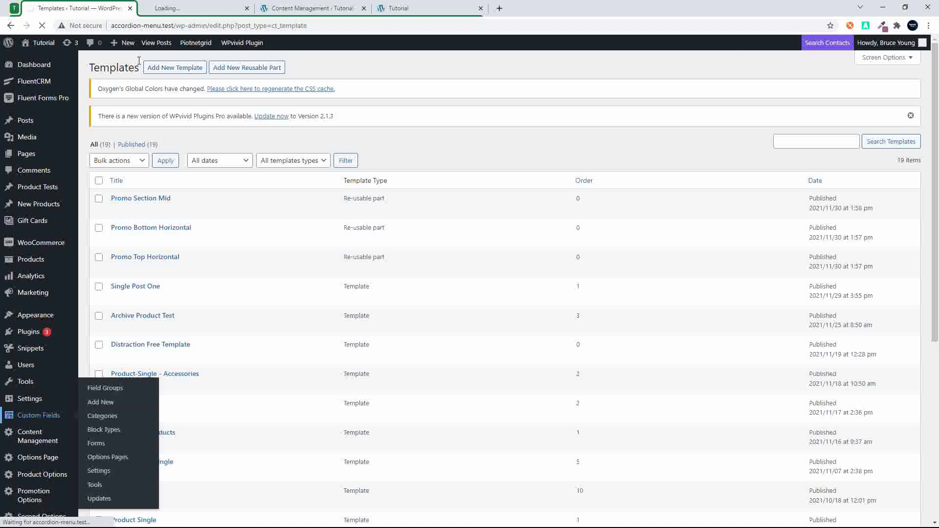
left_click(183, 11)
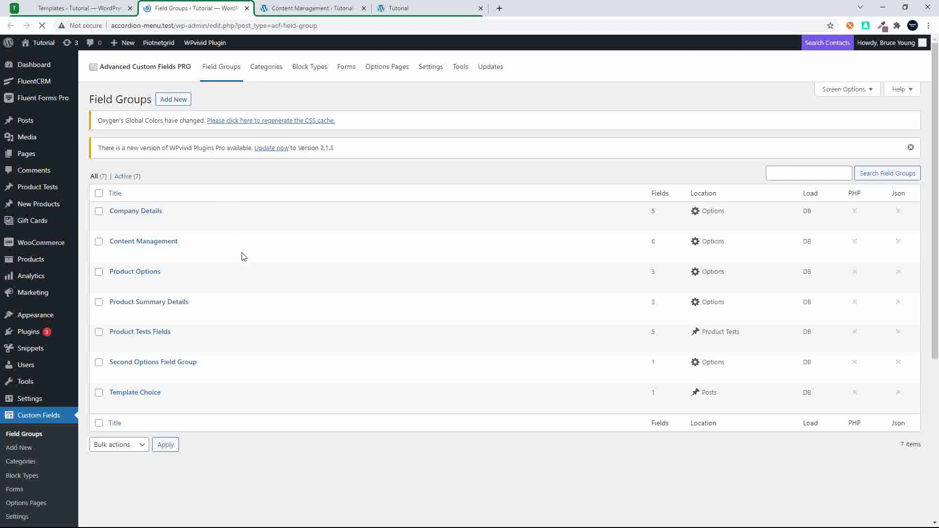
mouse_move(243, 258)
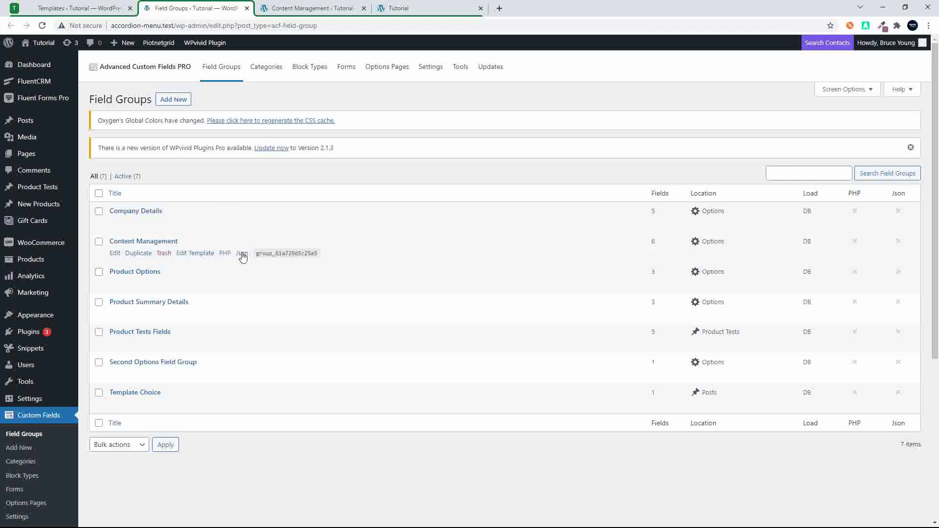
Open the Content Management field group and review its list of fields.
left_click(161, 243)
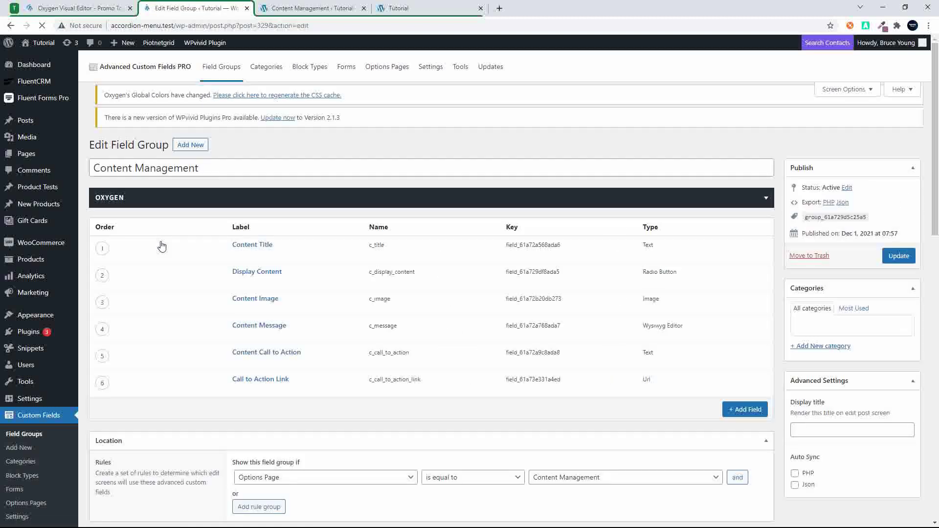
mouse_move(231, 256)
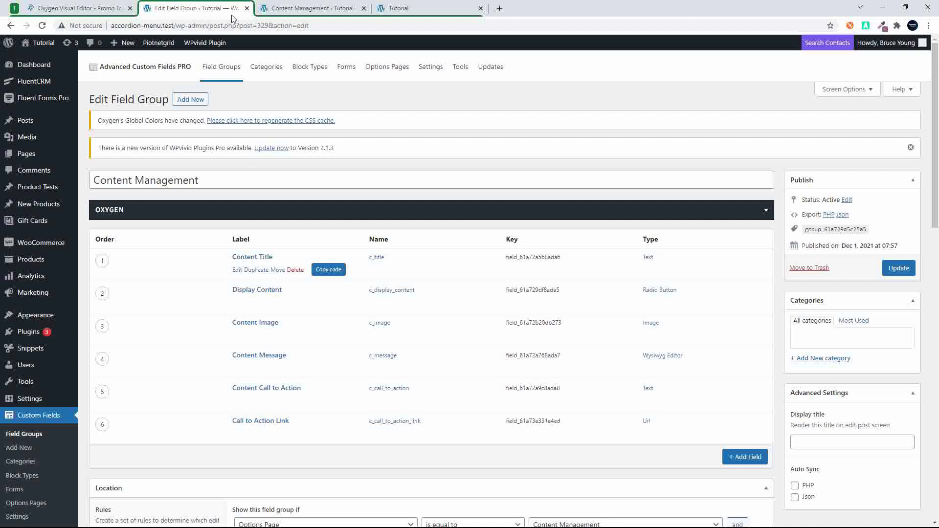
Inspect the display conditions set on the red promo section in the Oxygen editor.
left_click(80, 10)
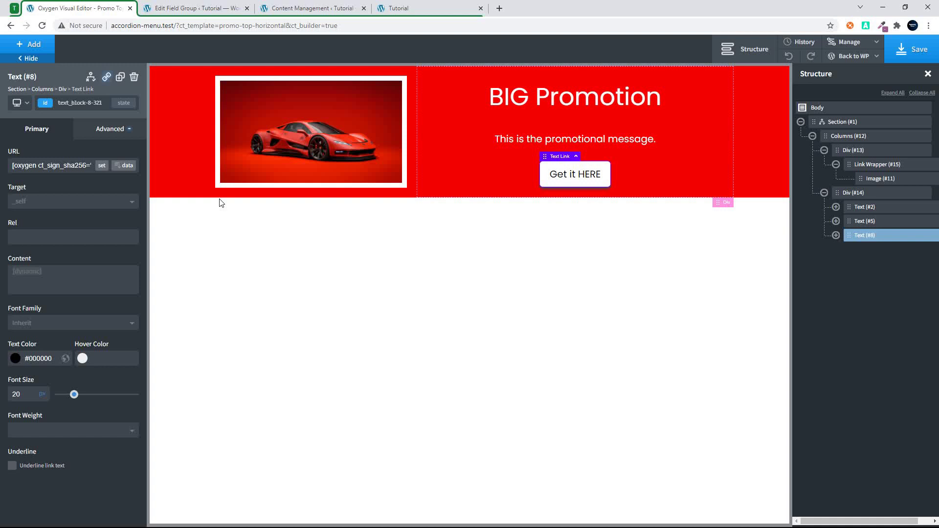
left_click(180, 131)
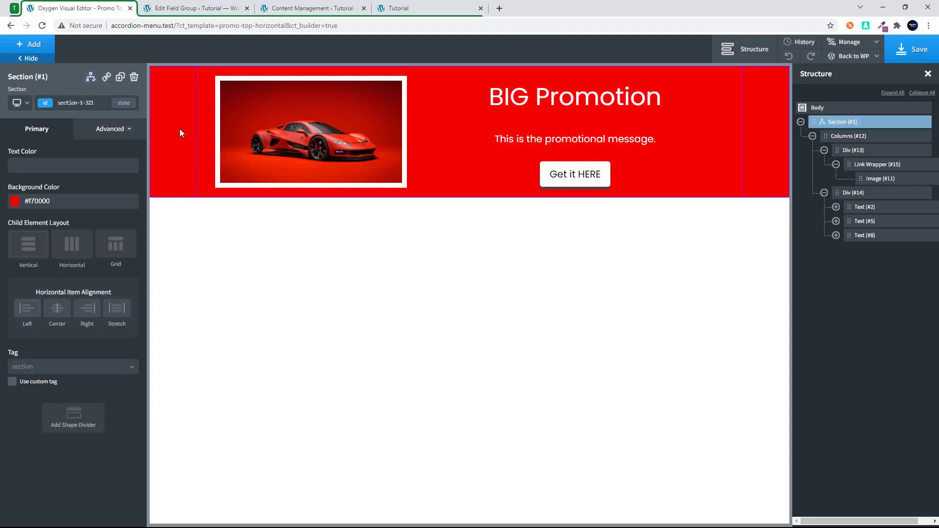
left_click(90, 78)
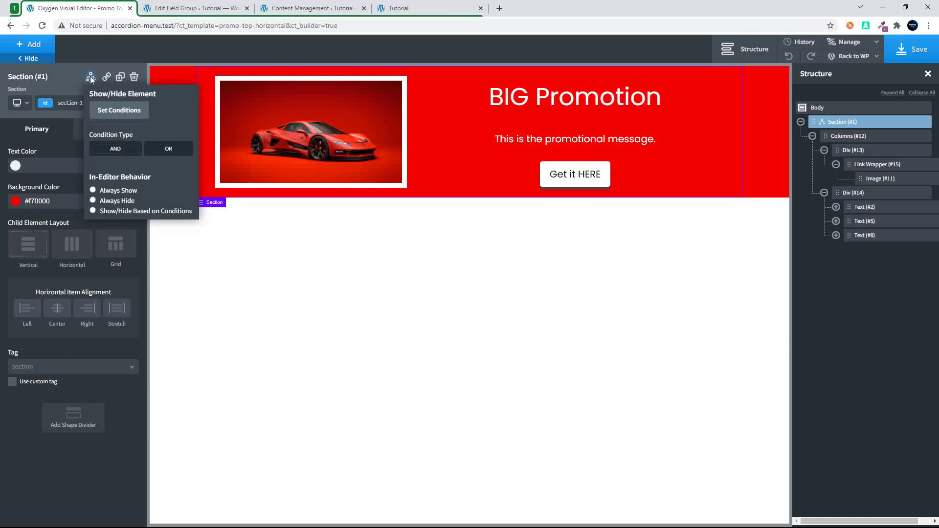
left_click(130, 115)
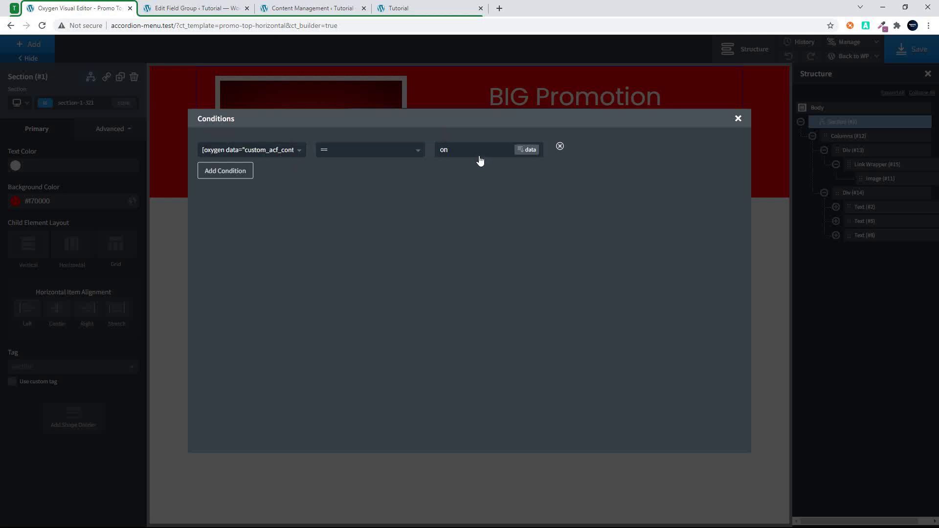
left_click(738, 119)
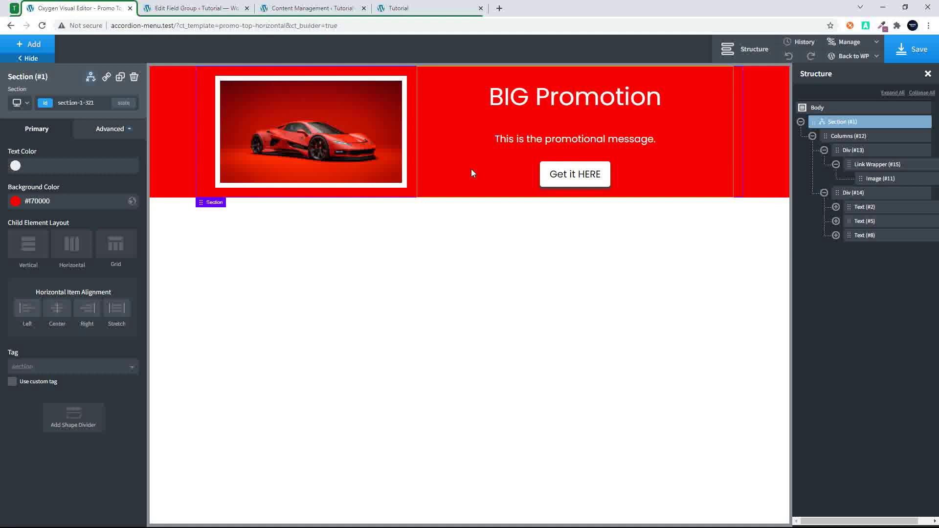
Select the promo image in Oxygen and check the Content Image field's return format in the field group.
left_click(280, 116)
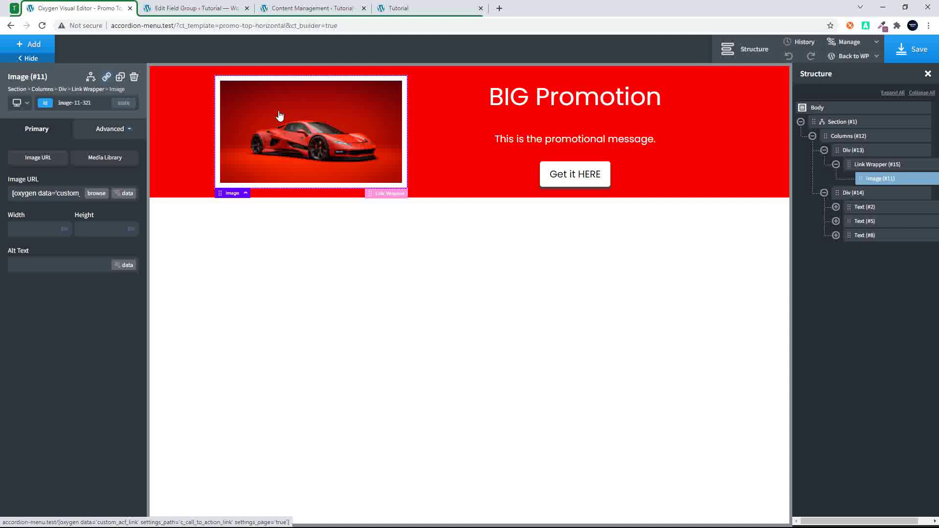
left_click(206, 7)
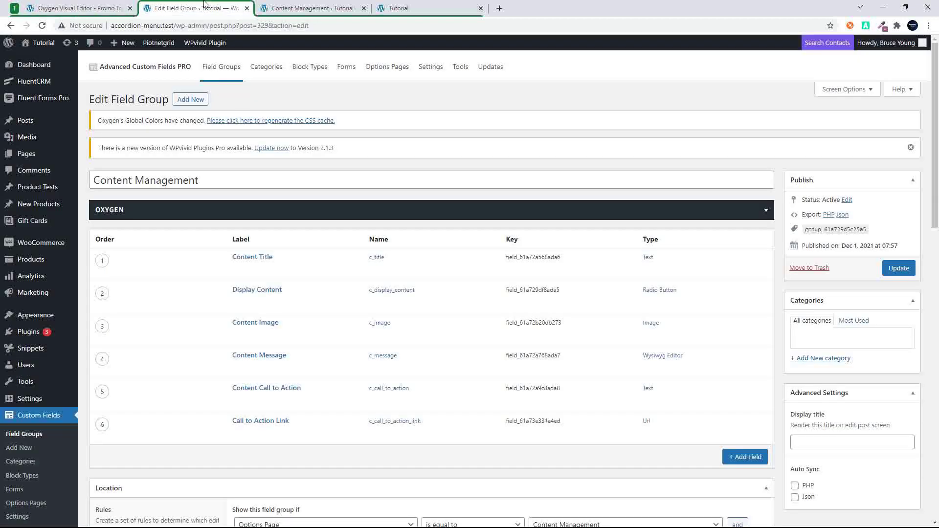
left_click(264, 324)
scroll(276, 362, "down", 4)
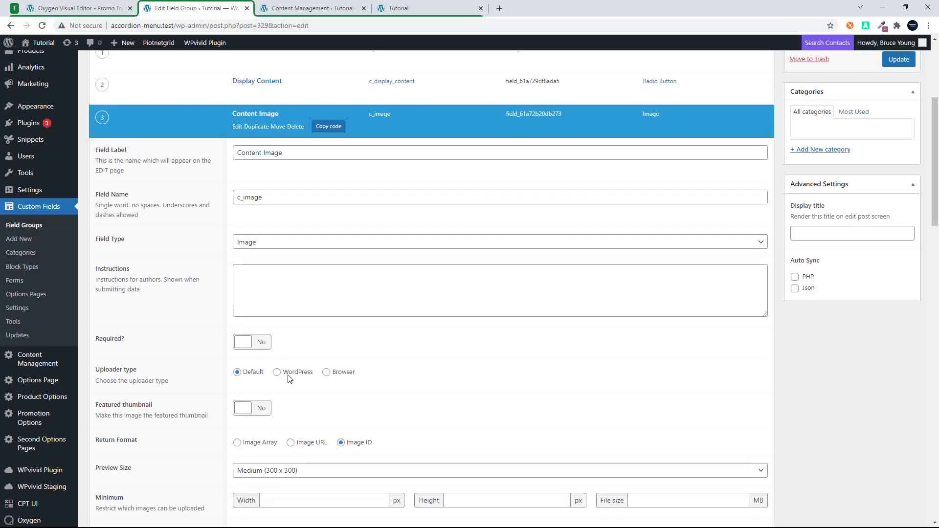
scroll(320, 416, "down", 2)
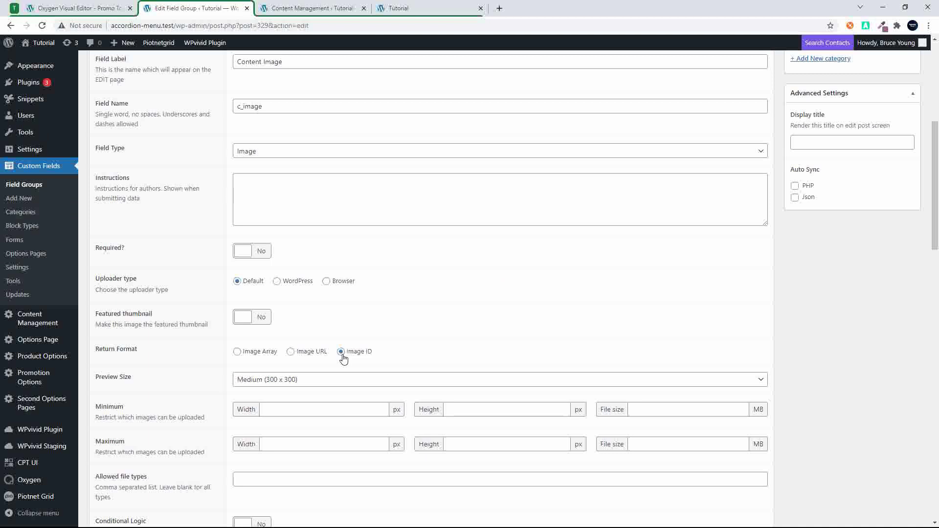
Return to the Oxygen editor and check the dynamic data sources available for the promo image's URL.
left_click(80, 8)
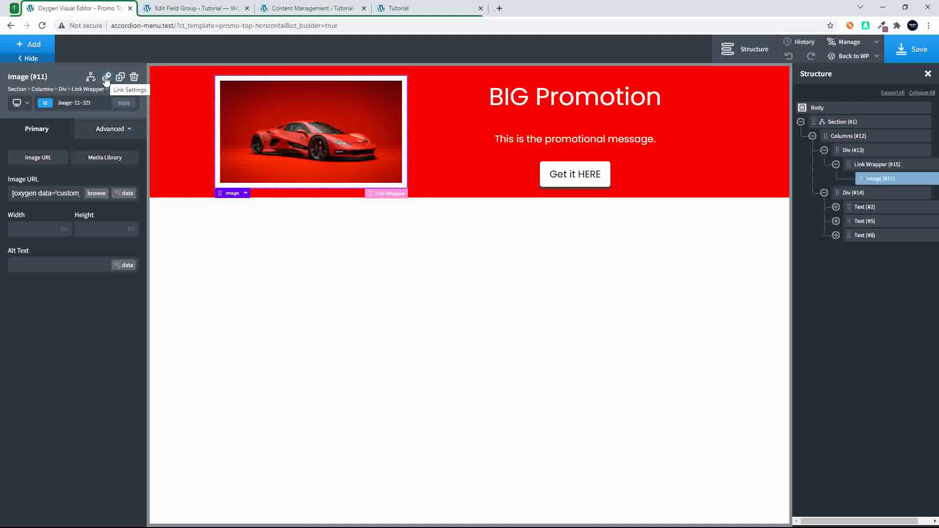
left_click(123, 194)
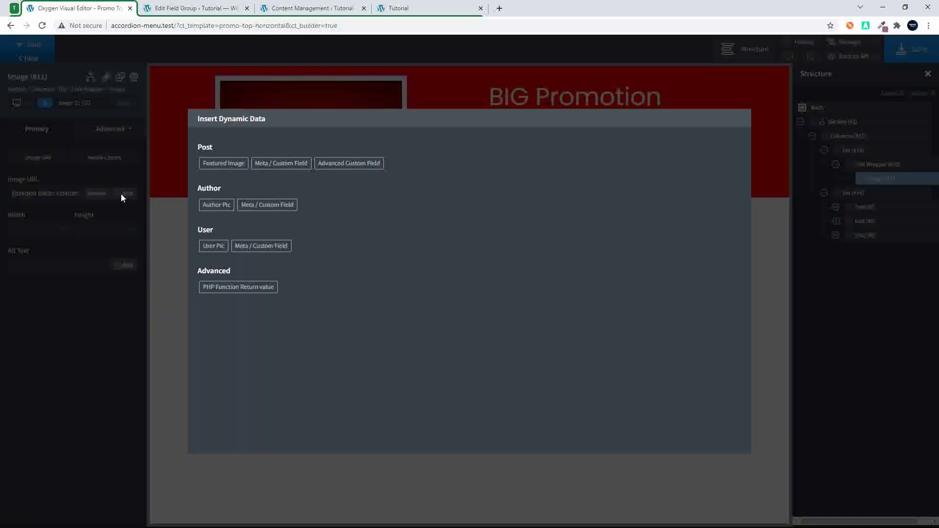
left_click(160, 301)
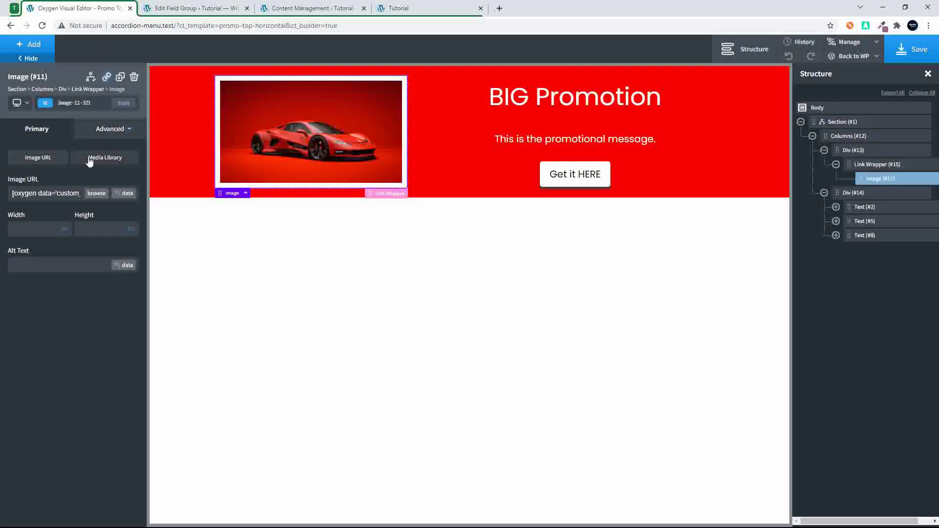
Inspect the promo image's link settings and apply the Call to Action Link custom field as the link wrapper's URL.
left_click(106, 77)
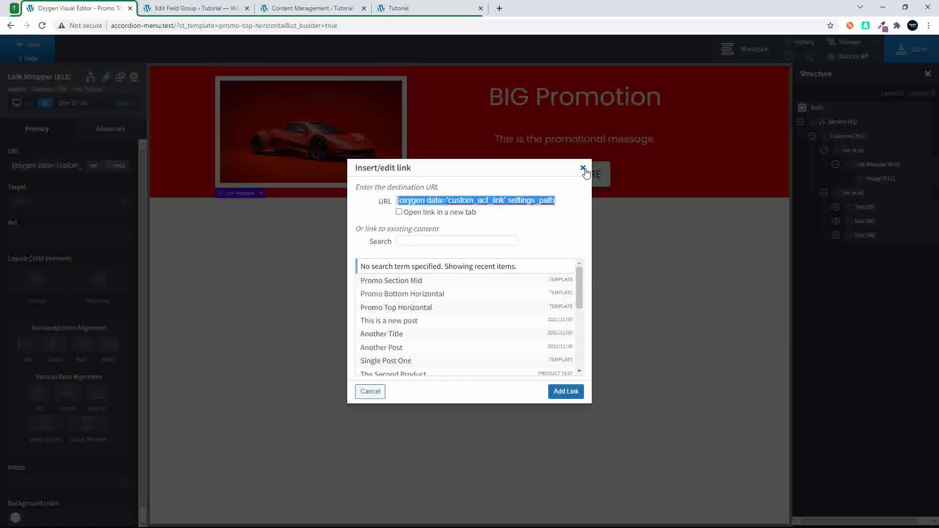
left_click(582, 168)
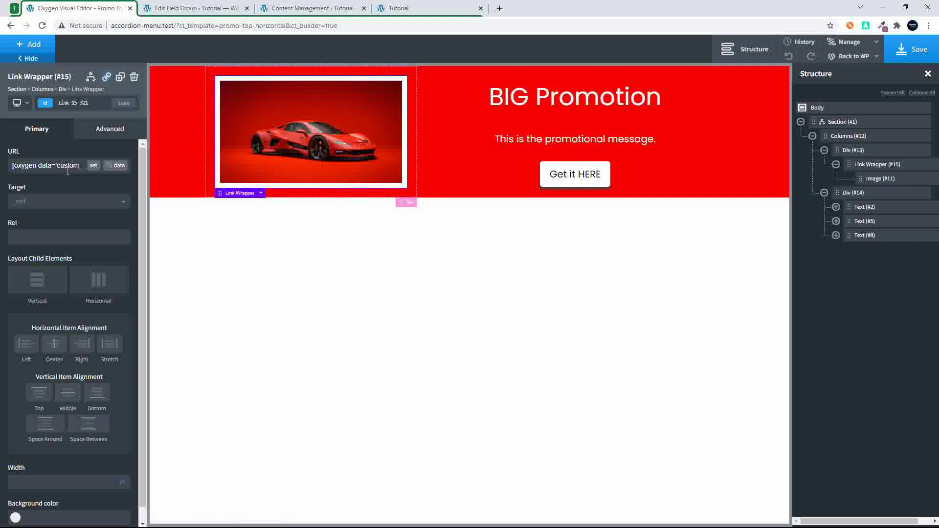
left_click(115, 165)
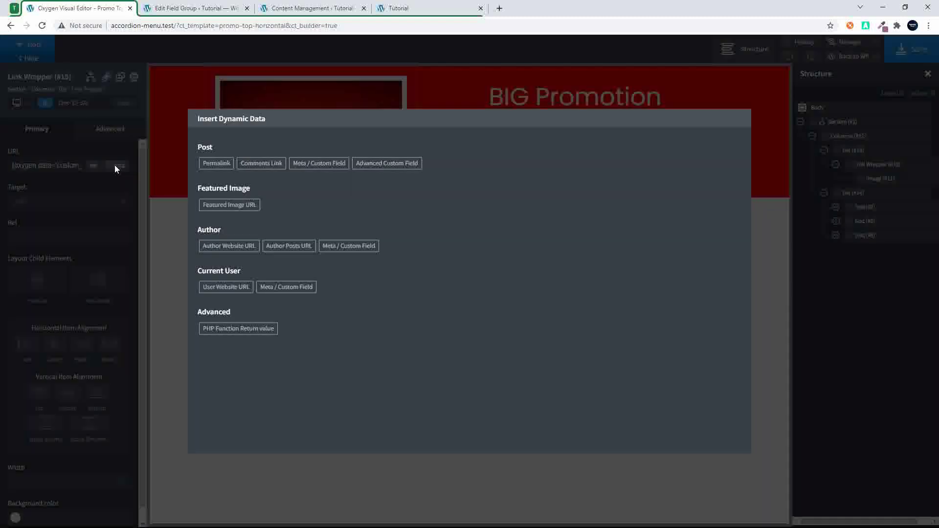
left_click(368, 168)
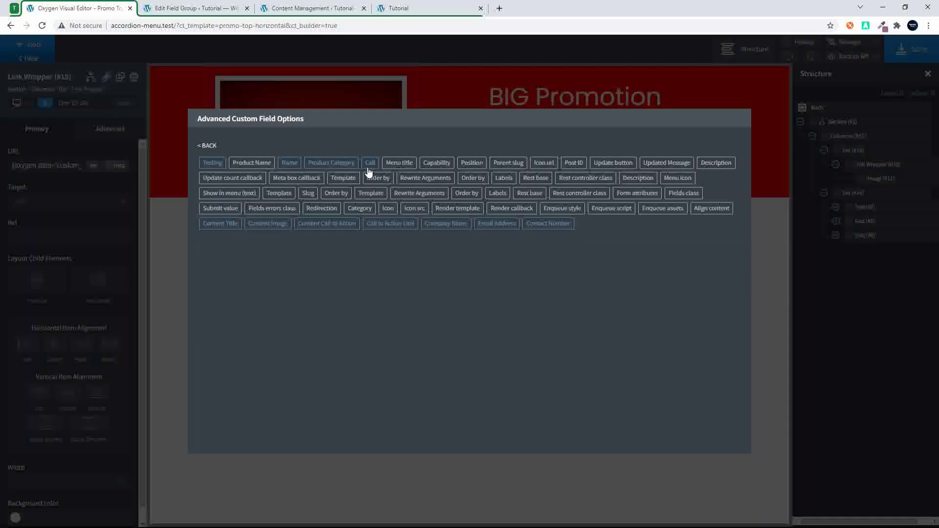
left_click(391, 225)
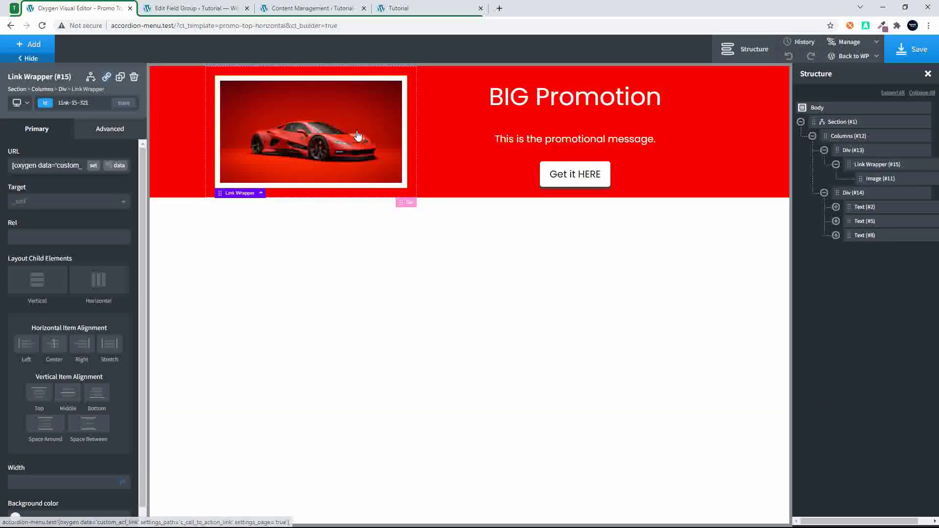
Show the Advanced Custom Field choices for the URL of the Get it HERE text link.
left_click(550, 171)
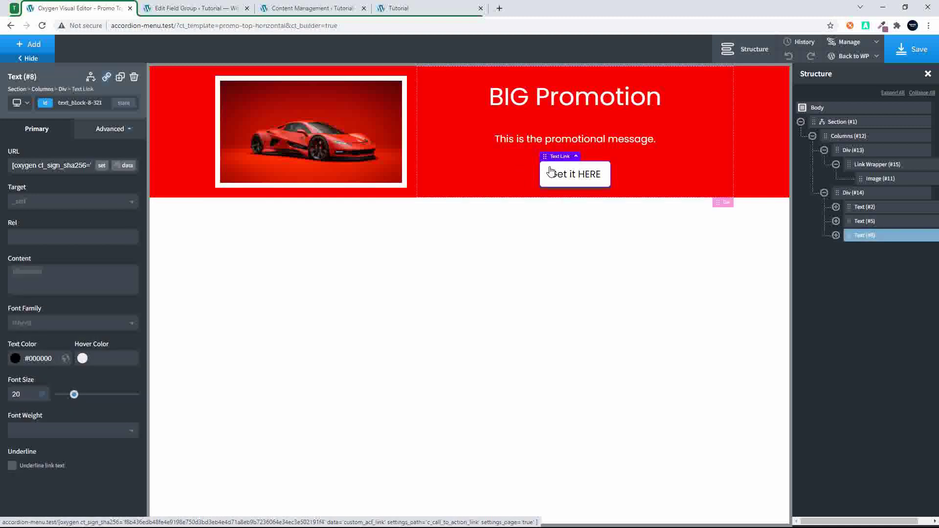
left_click(127, 166)
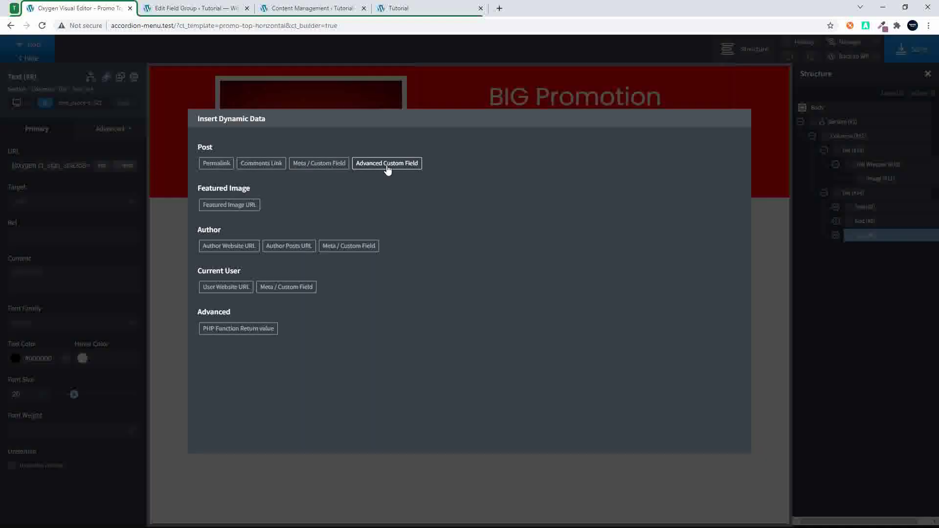
left_click(386, 165)
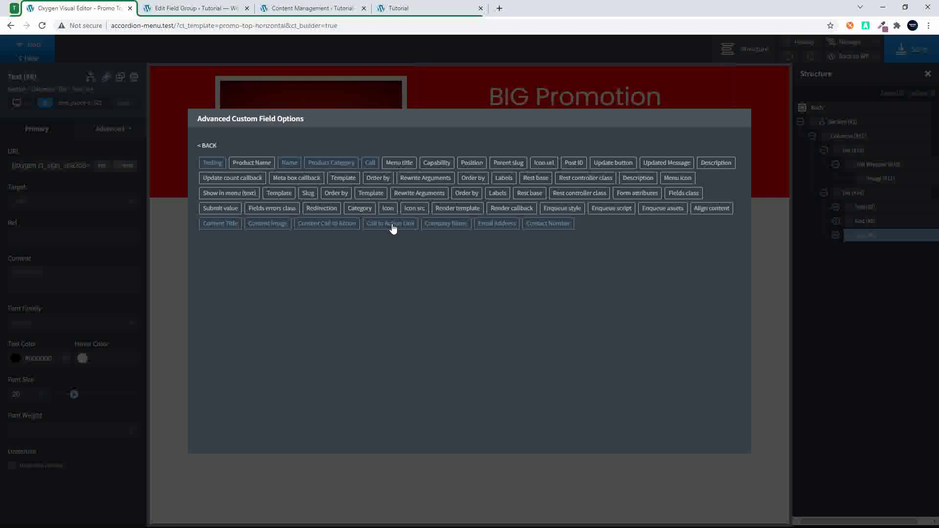
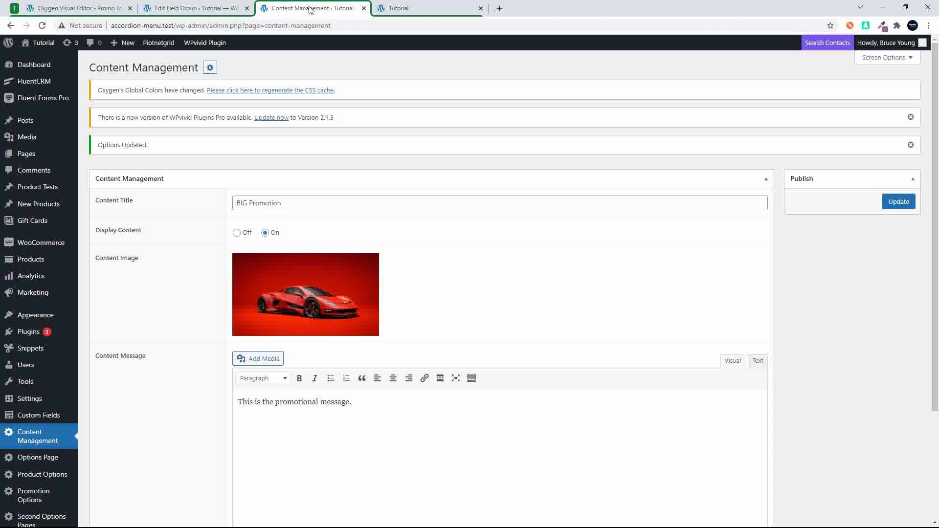
Reload the home page to check its promotional banners, and revisit the Content Management field group.
left_click(417, 6)
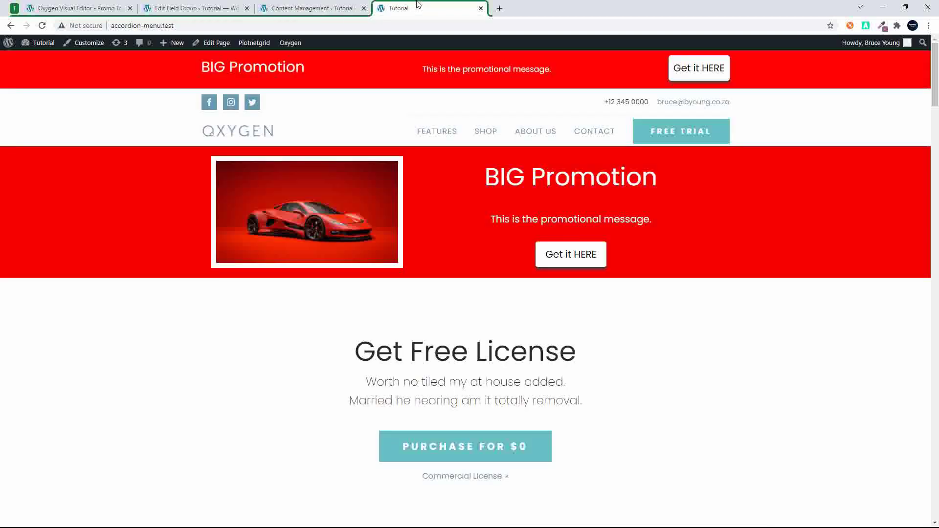
left_click(368, 23)
key("Return")
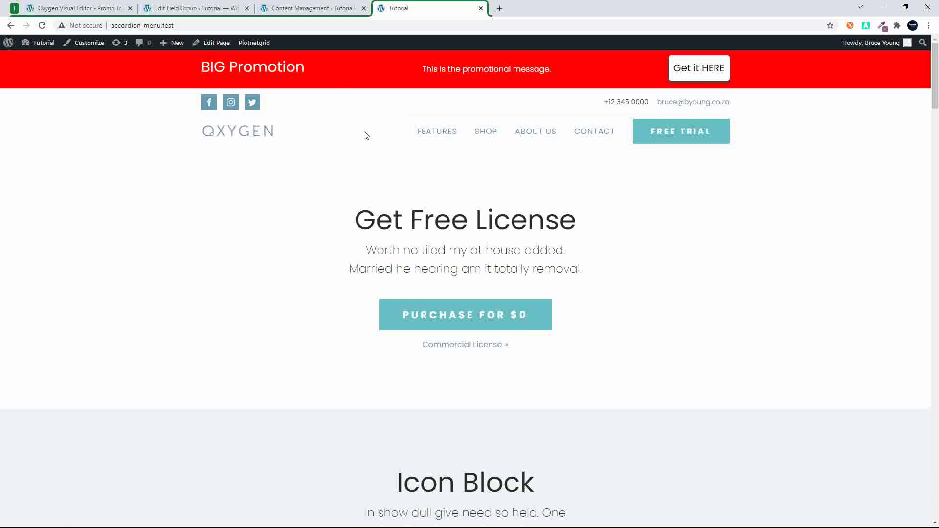
left_click(318, 8)
left_click(208, 7)
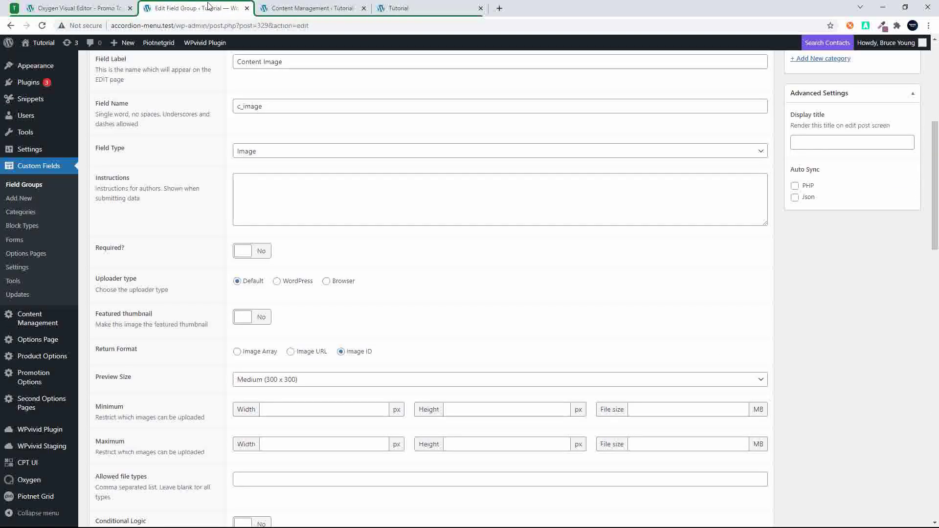
Add a section to the empty Promo Top Horizontal part in Oxygen and set its background color to #ff0000.
left_click(72, 7)
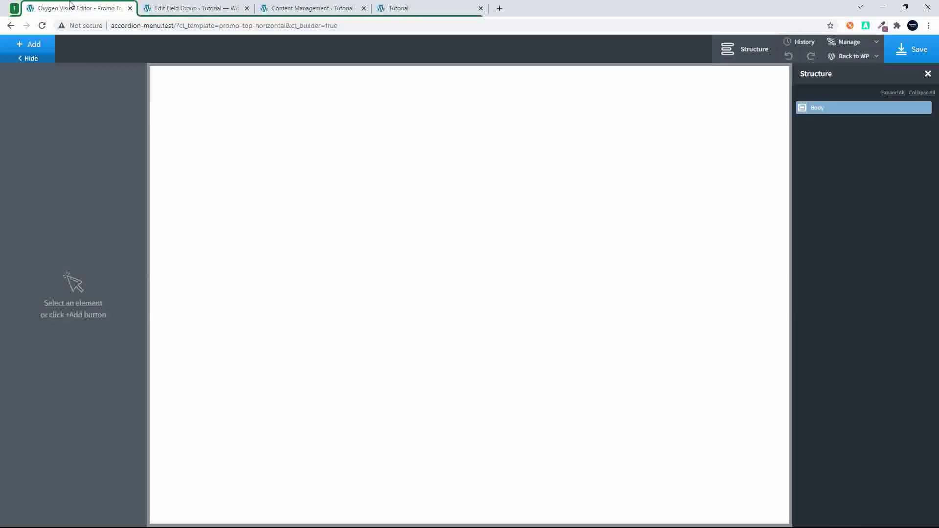
left_click(20, 43)
left_click(39, 140)
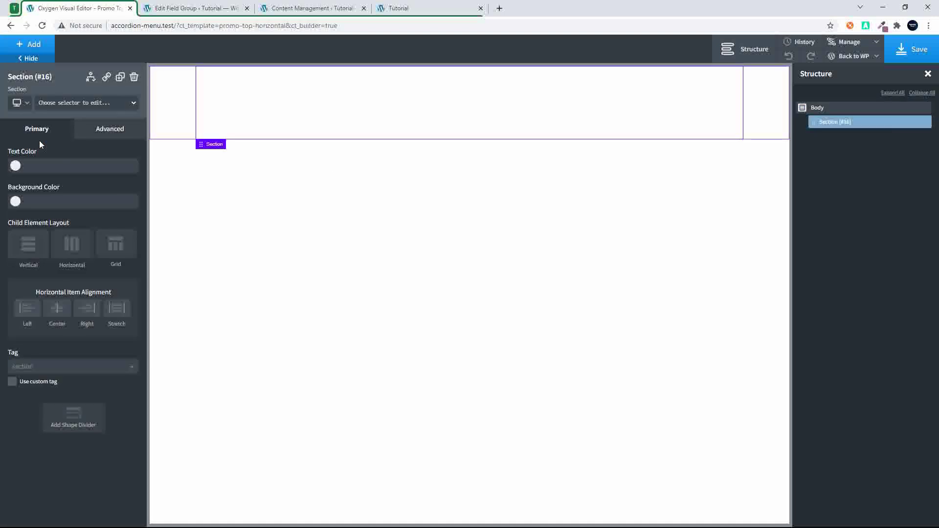
left_click(15, 201)
left_click(45, 237)
left_click_drag(45, 236, 83, 214)
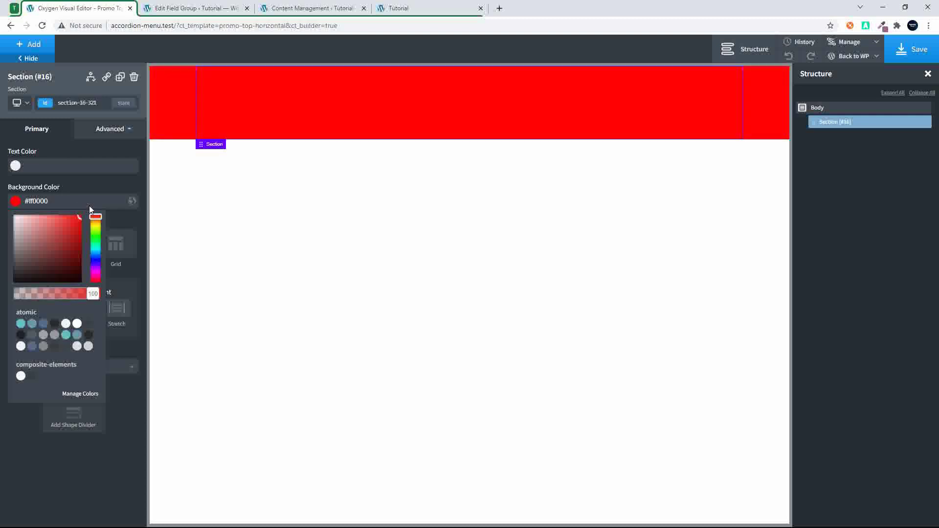
left_click(317, 115)
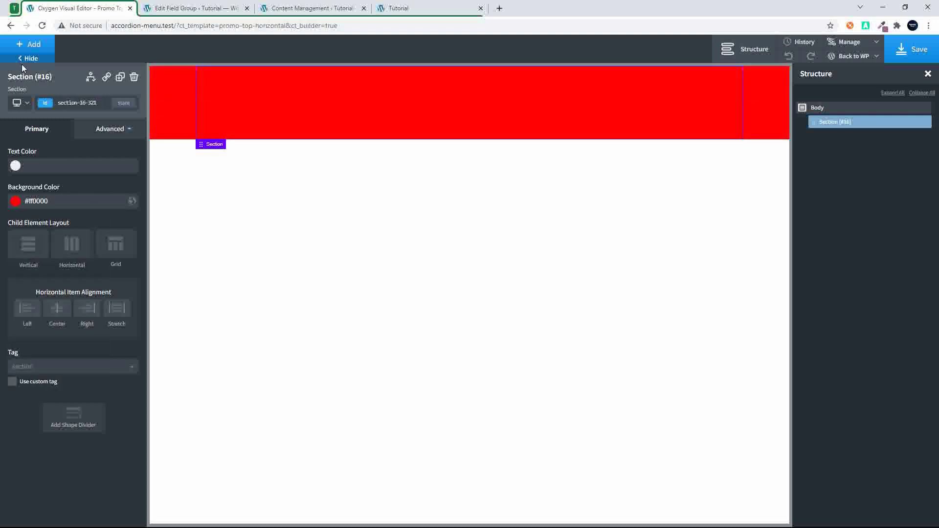
Add a columns element with the 40 60 layout inside the red section.
left_click(28, 49)
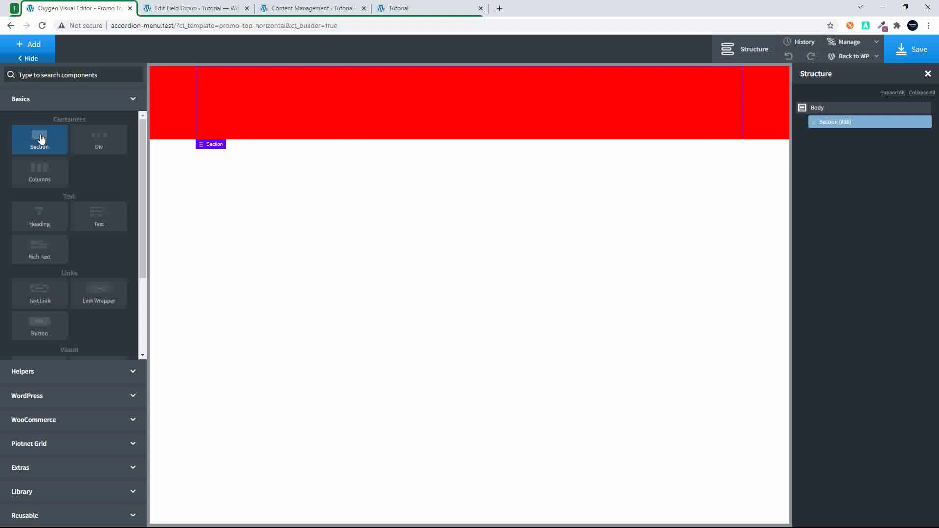
left_click(42, 170)
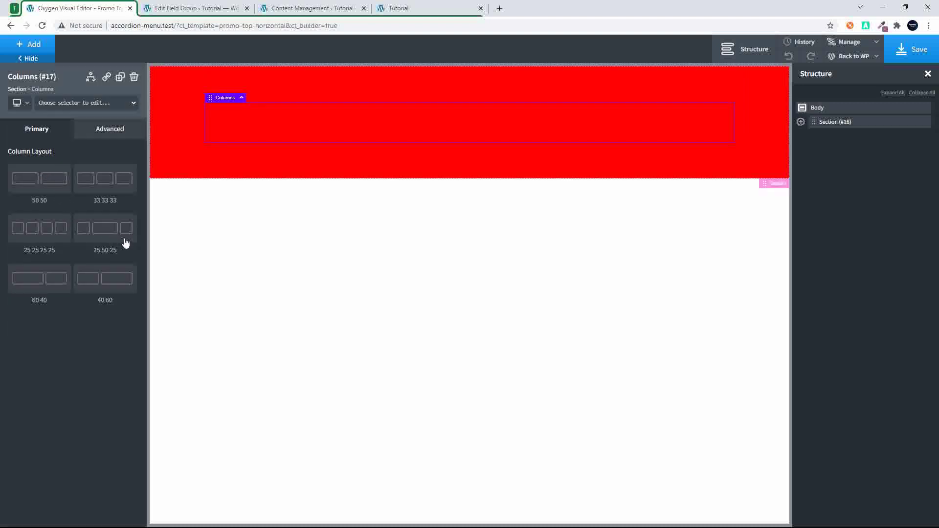
left_click(105, 277)
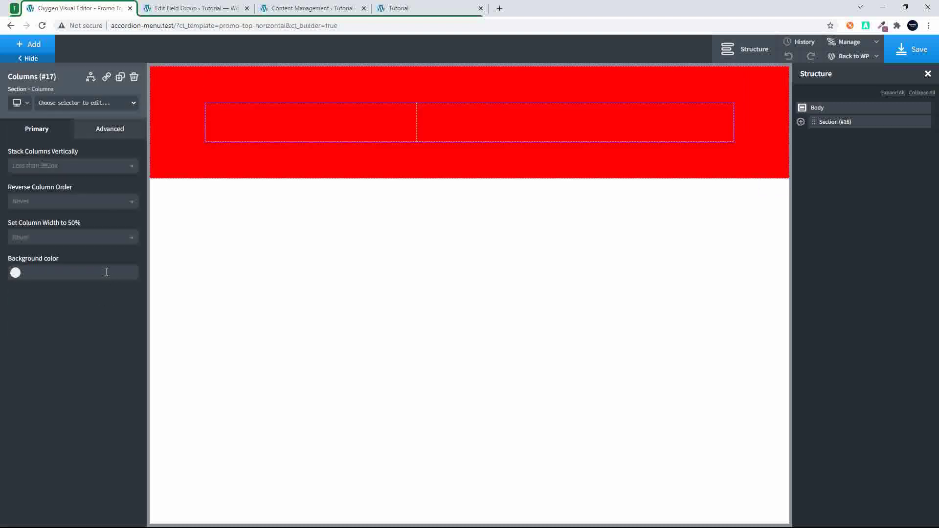
Add an image element to the 40% column of the red section.
left_click(308, 131)
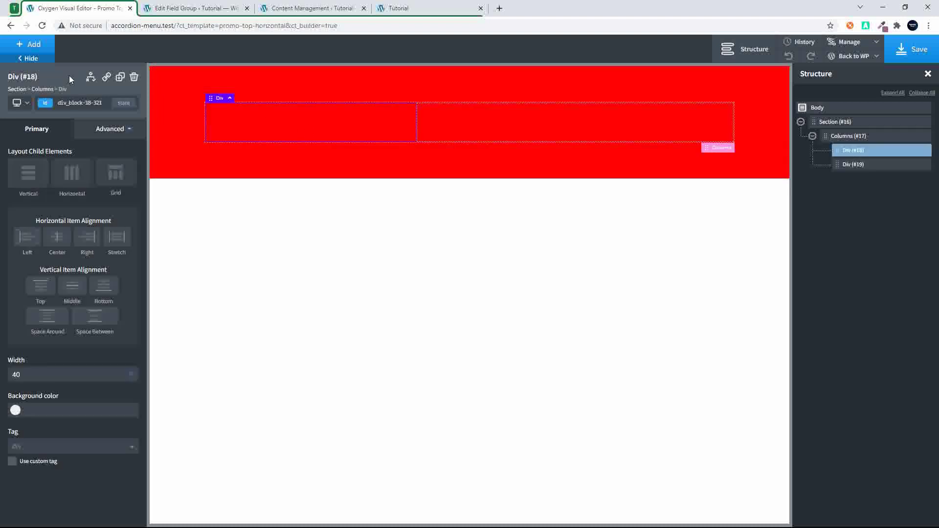
left_click(33, 46)
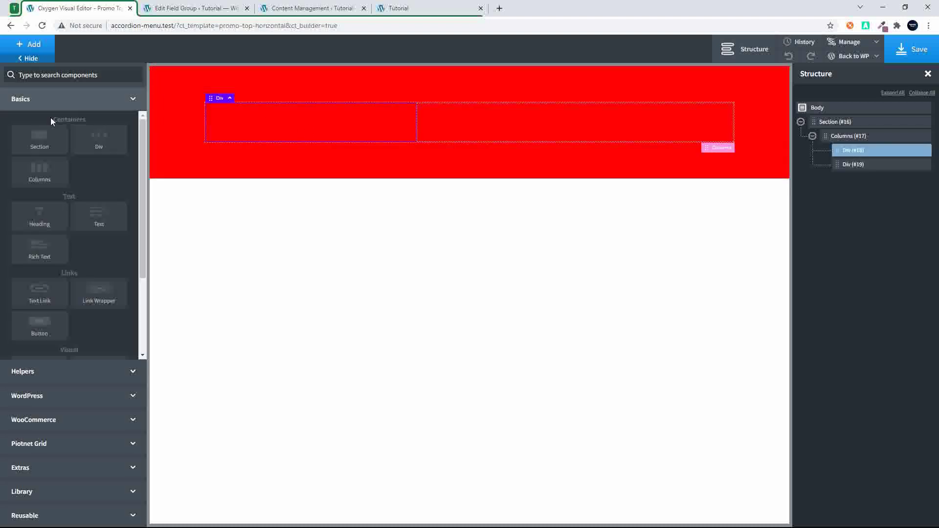
scroll(105, 250, "down", 3)
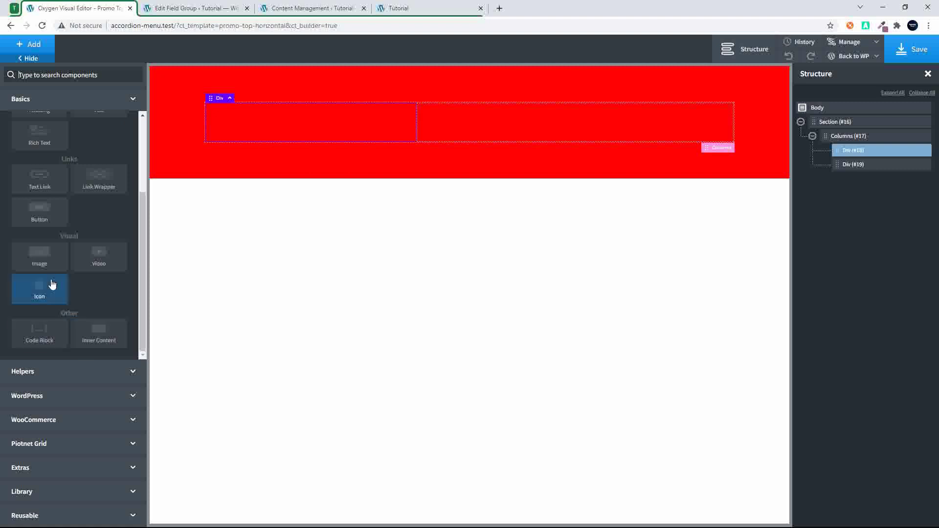
left_click(48, 254)
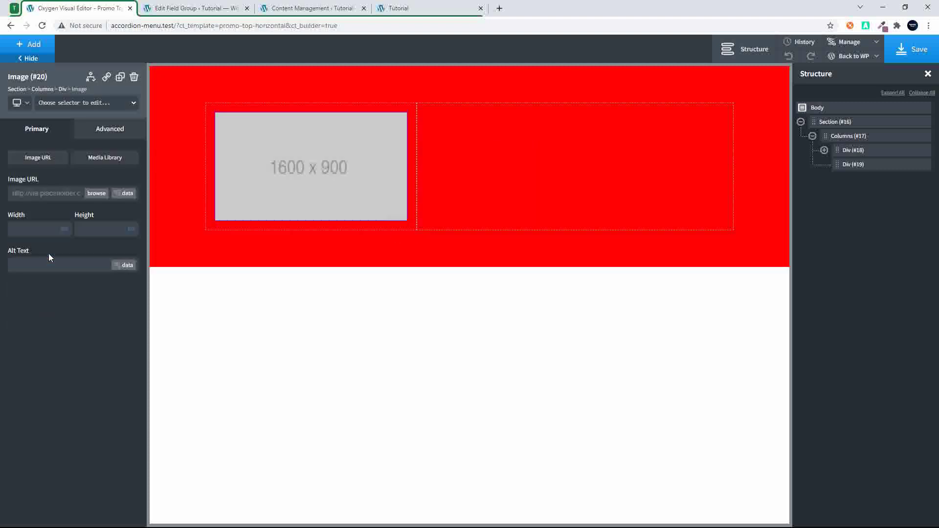
Set the image's URL dynamically from the Content Image advanced custom field at the Large size.
left_click(124, 193)
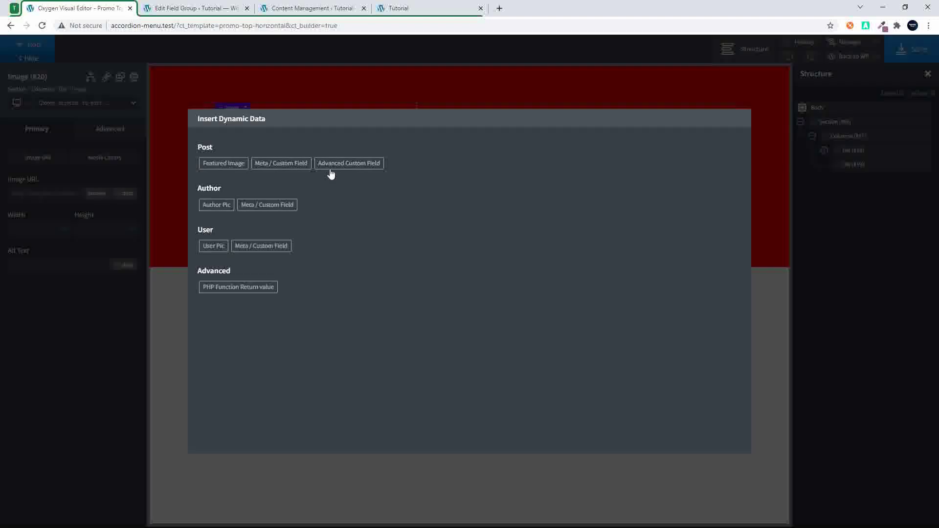
left_click(350, 165)
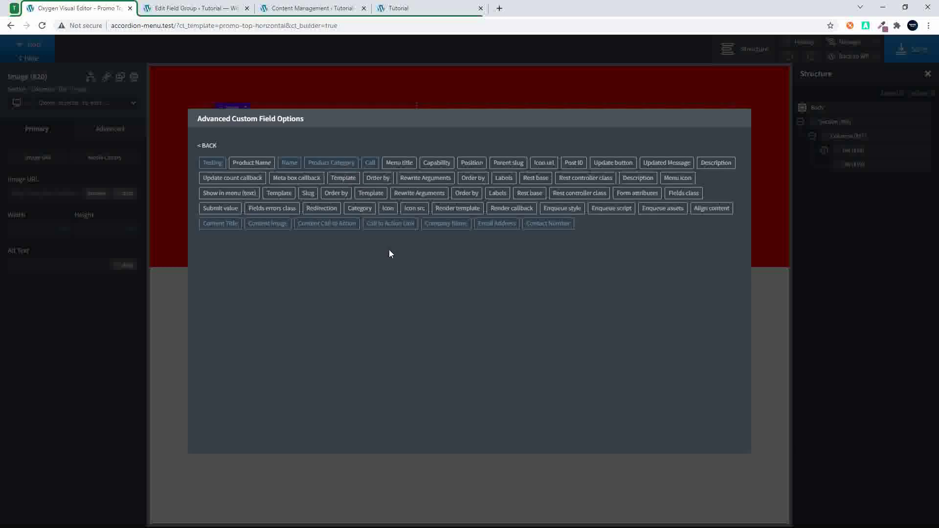
left_click(274, 227)
left_click(286, 174)
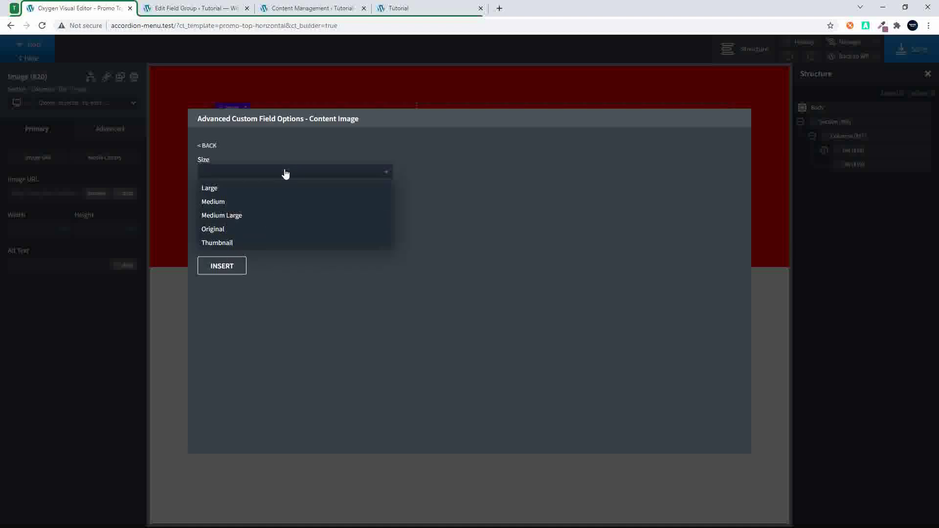
left_click(249, 186)
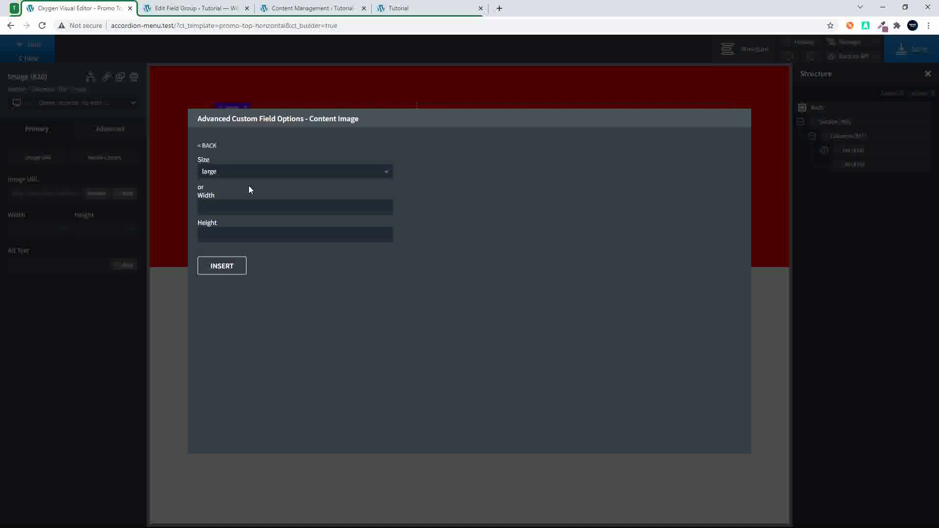
left_click(214, 270)
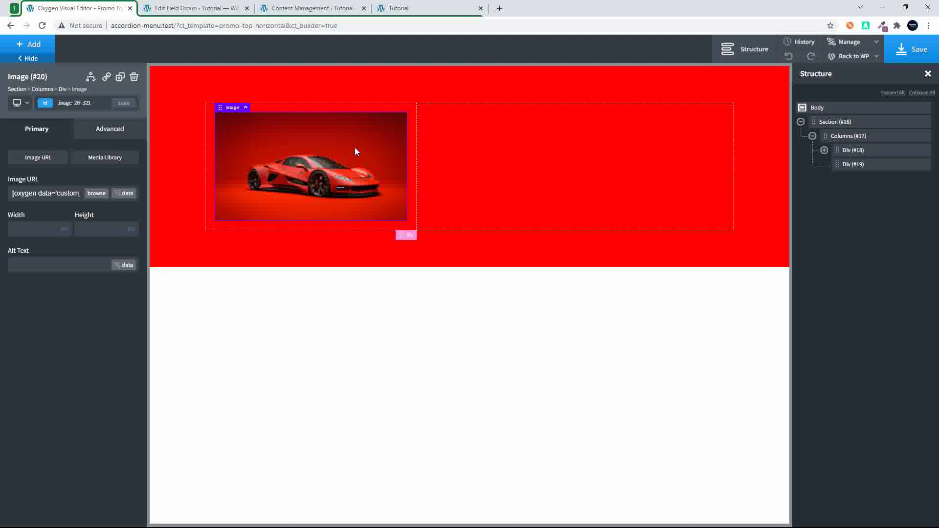
Give the car image a solid white border with opacity .39 and a width of 10.
left_click(113, 131)
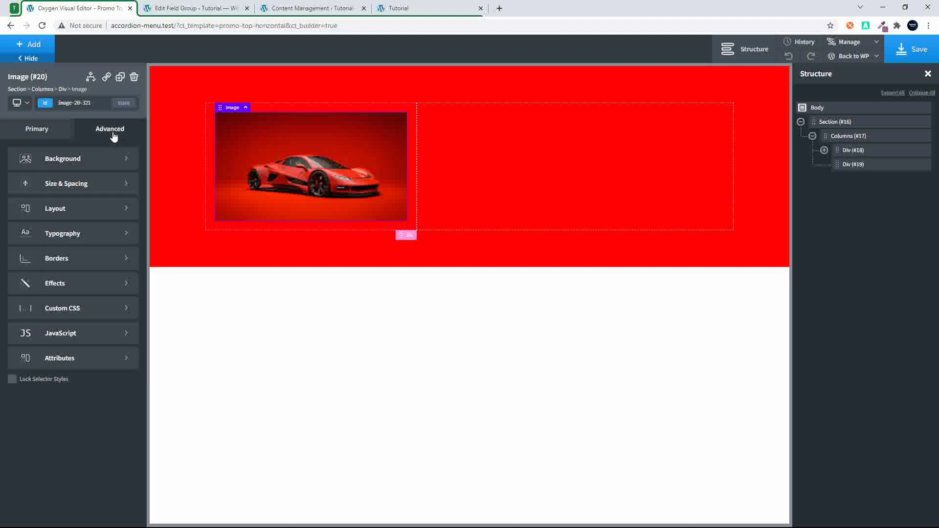
left_click(73, 264)
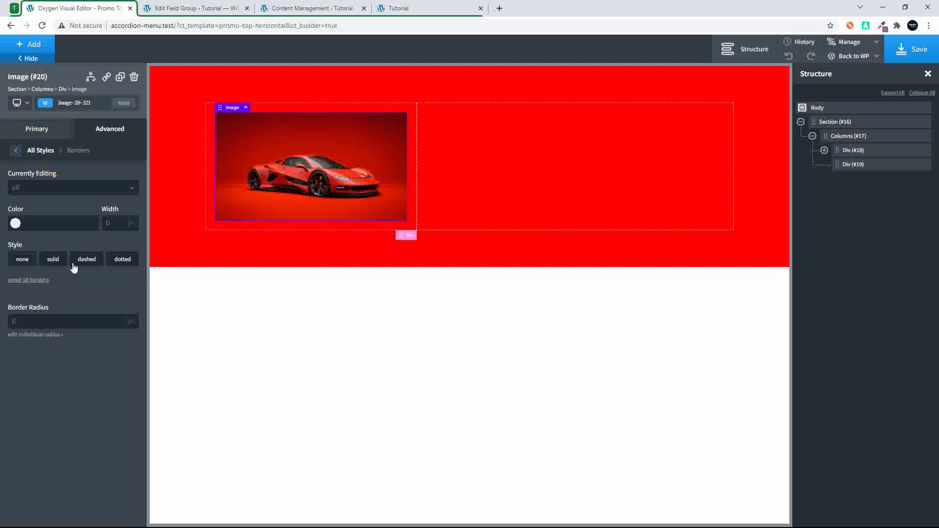
left_click(15, 224)
left_click_drag(30, 262, 15, 238)
left_click(25, 228)
left_click(15, 223)
left_click_drag(93, 315, 47, 316)
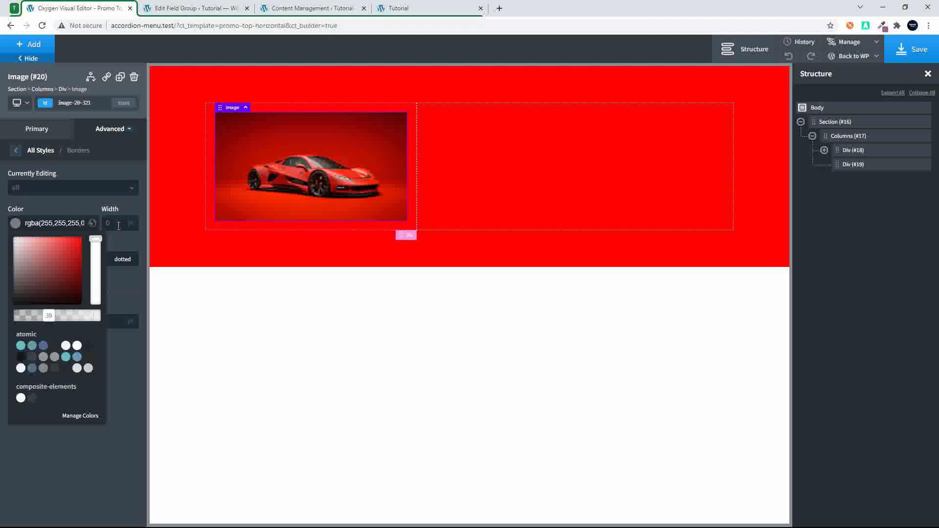
type("10")
left_click(125, 286)
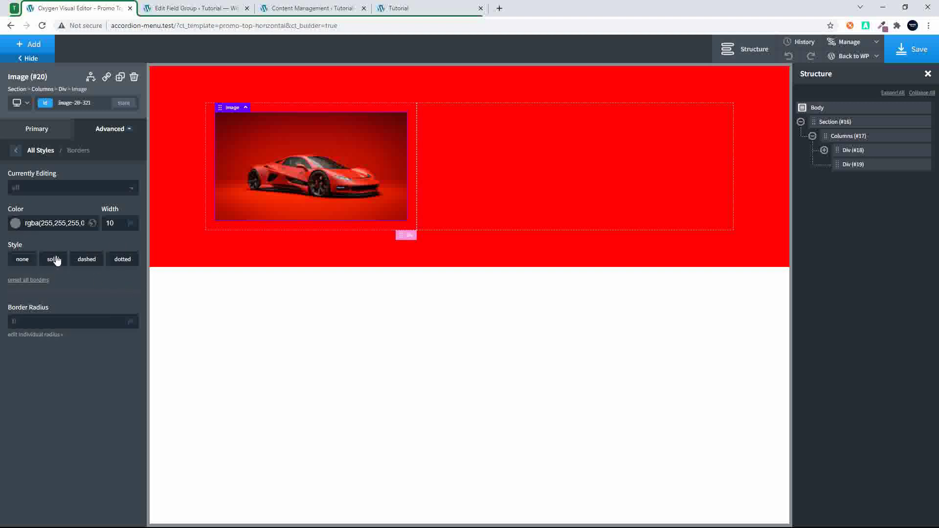
left_click(57, 260)
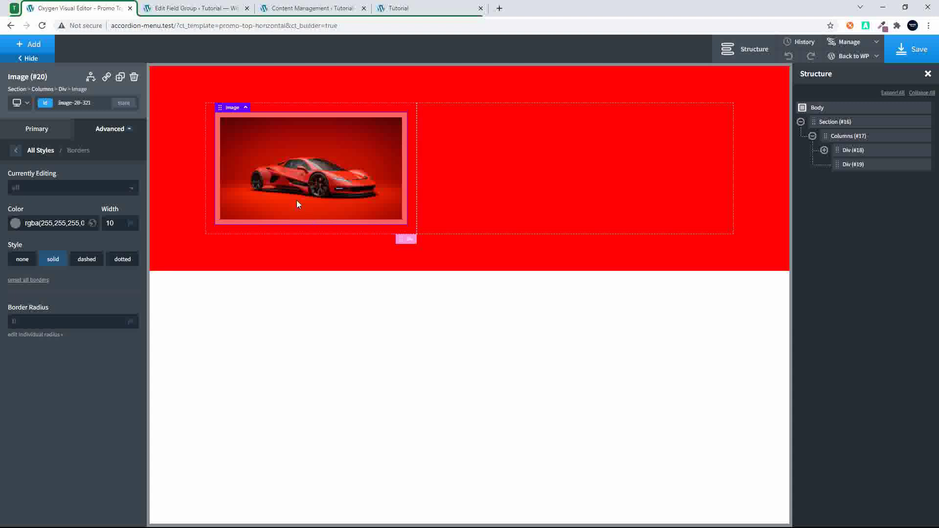
Wrap the car image in a link whose URL comes from the Call to Action Link advanced custom field.
left_click(106, 78)
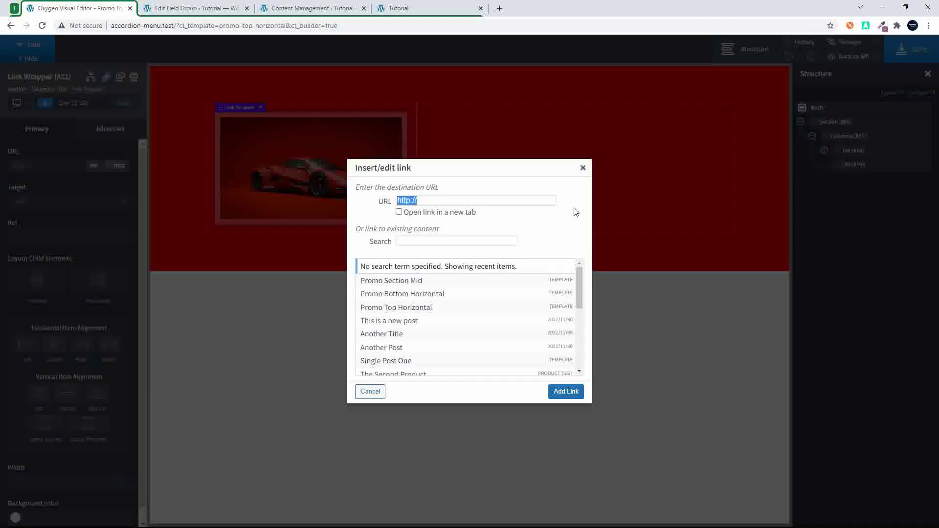
left_click(582, 167)
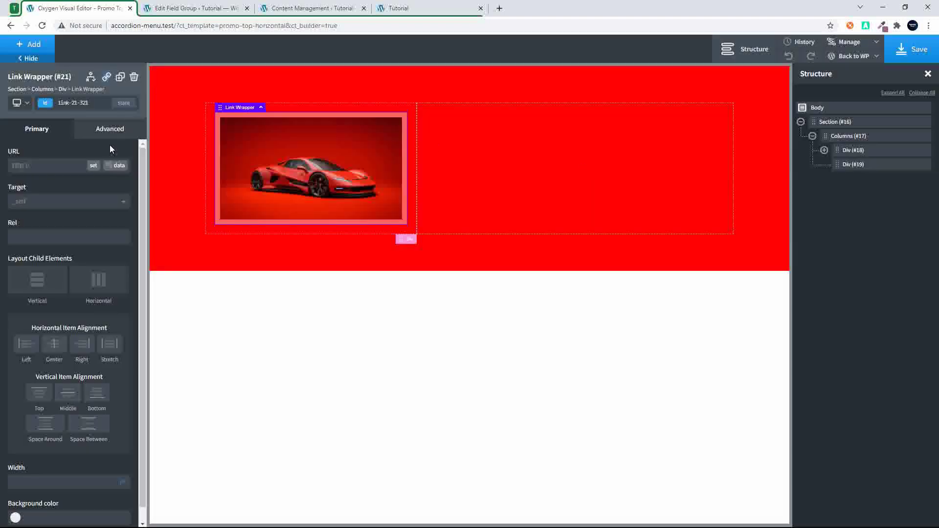
left_click(121, 166)
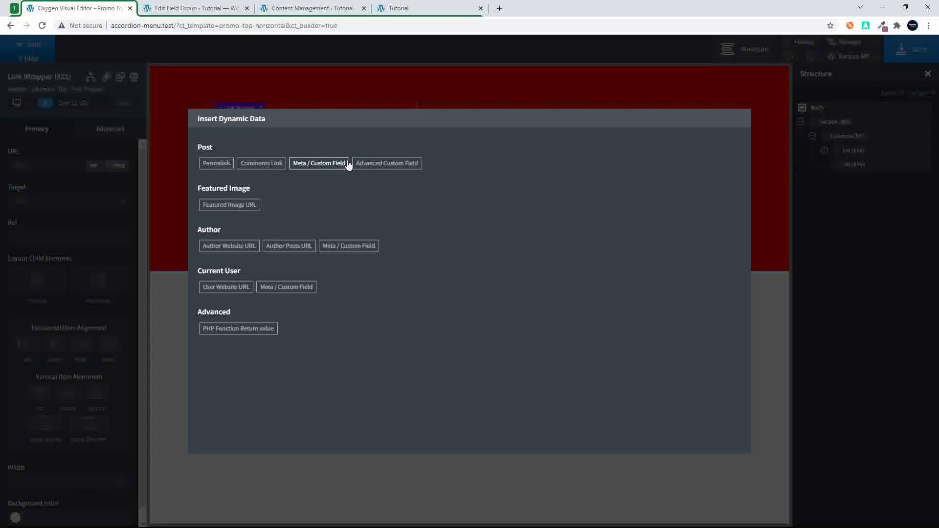
left_click(381, 164)
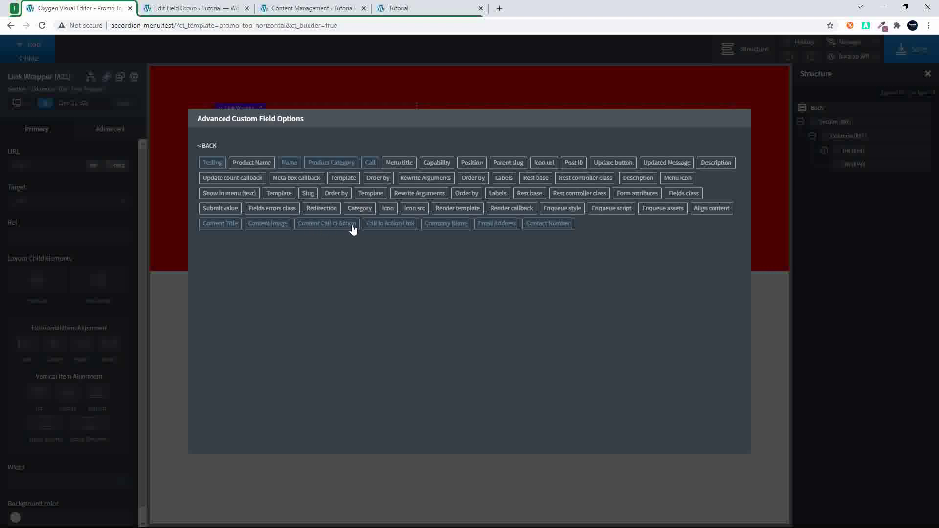
left_click(382, 228)
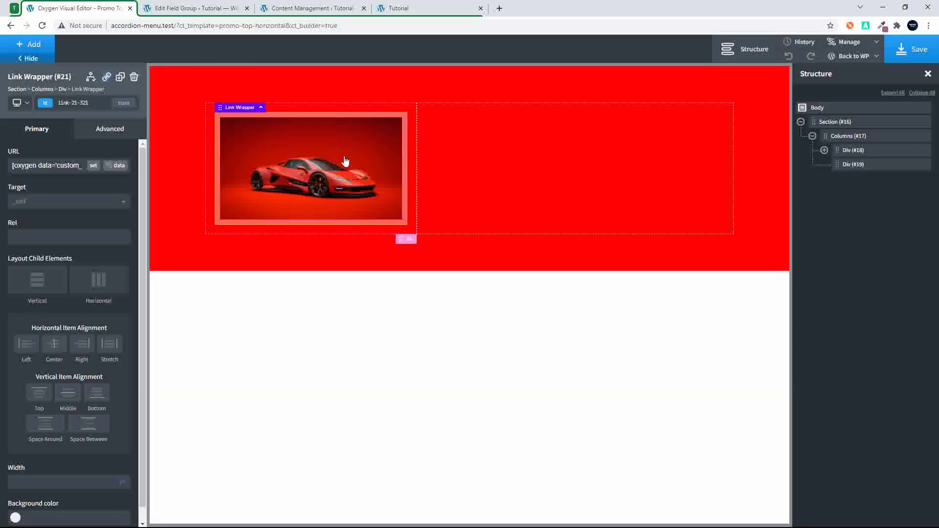
Add a heading element to the empty 60% column beside the car image.
left_click(508, 174)
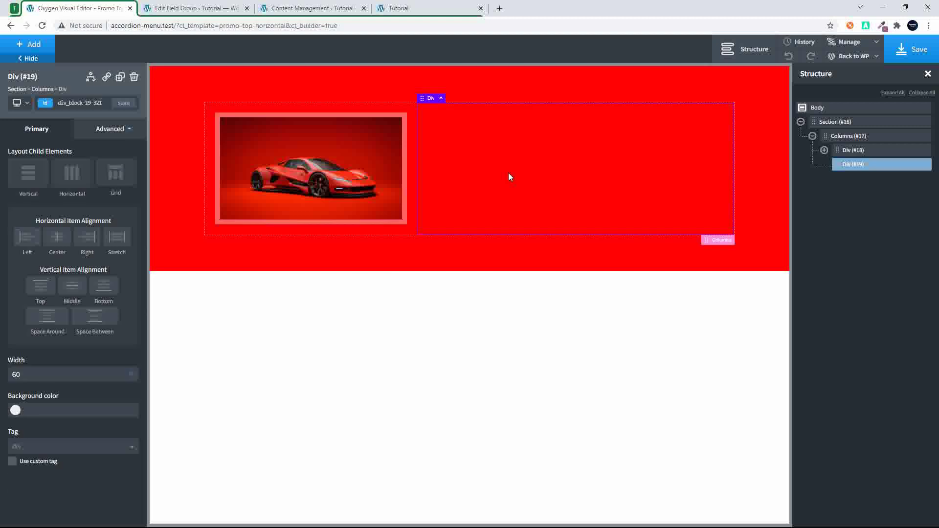
left_click(18, 46)
scroll(110, 218, "up", 3)
left_click(40, 221)
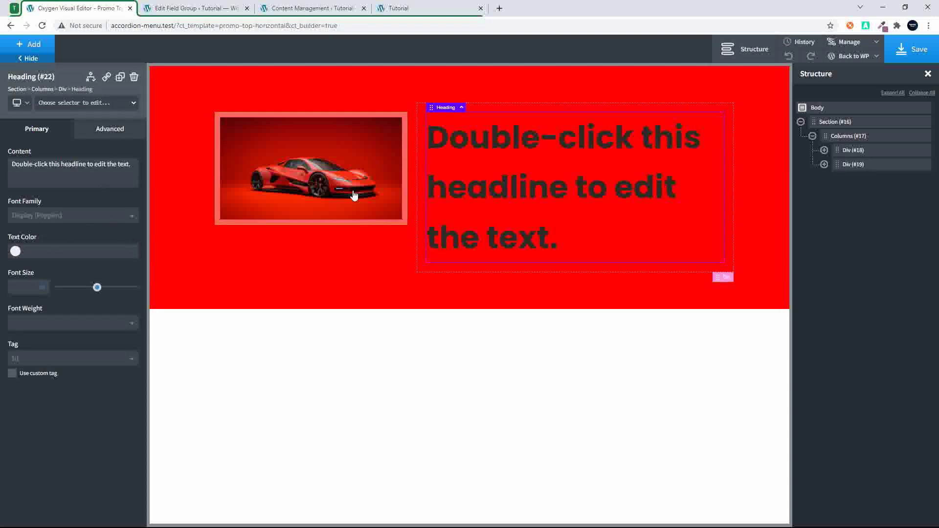
Replace the heading's placeholder text with dynamic data from the Content Title advanced custom field.
double_click(464, 174)
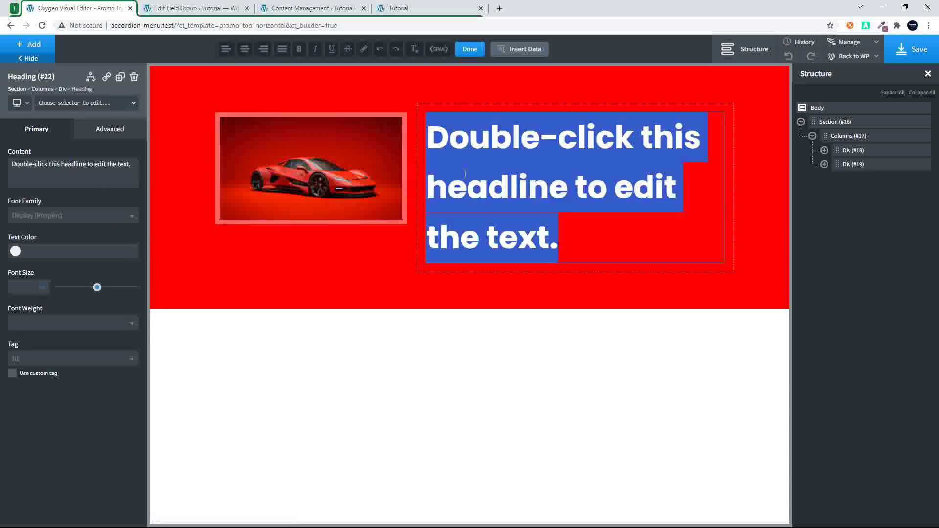
left_click(513, 49)
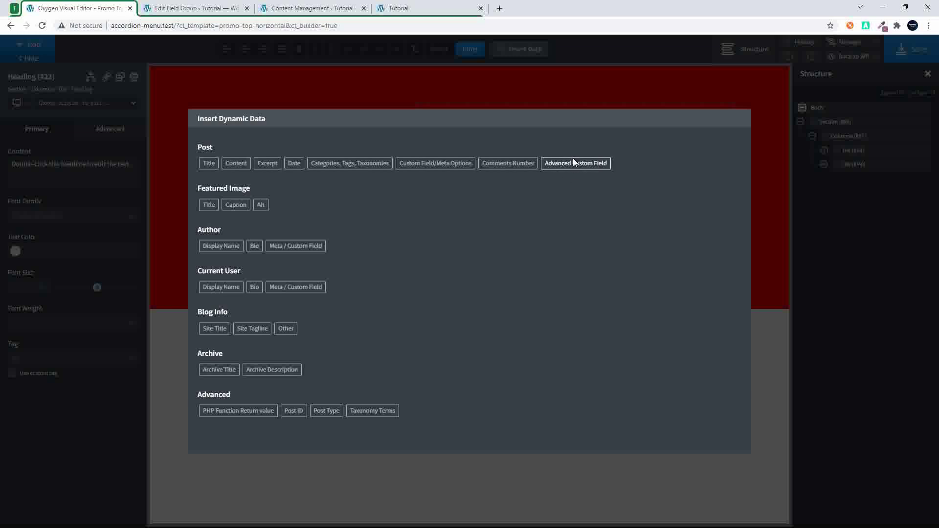
left_click(574, 164)
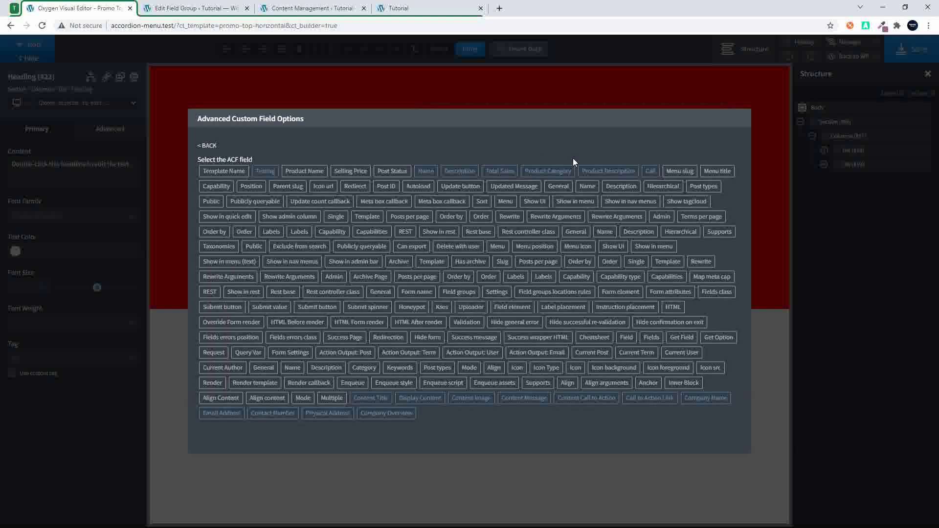
left_click(373, 398)
left_click(222, 204)
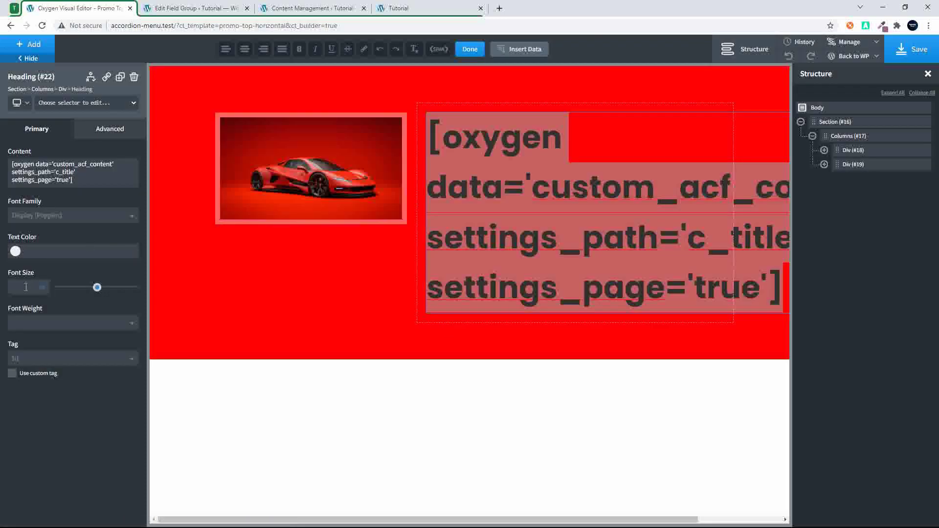
Set the heading's font size to 50 and its font weight to 500, and finish editing its text.
type("40")
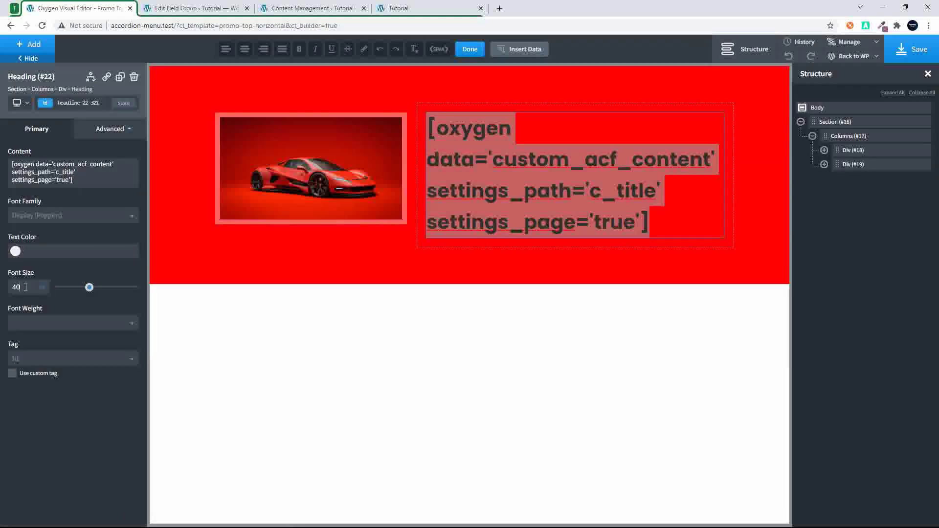
key("BackSpace")
key("BackSpace")
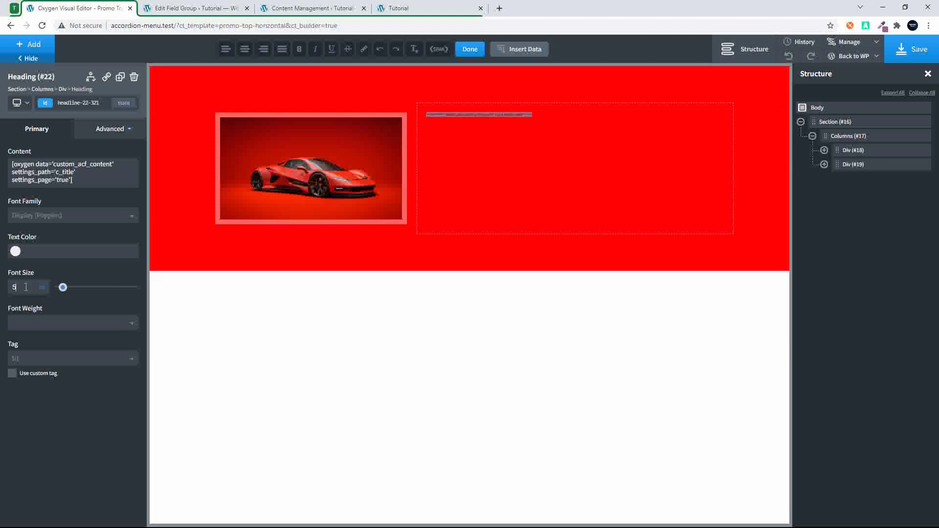
type("50")
left_click(34, 324)
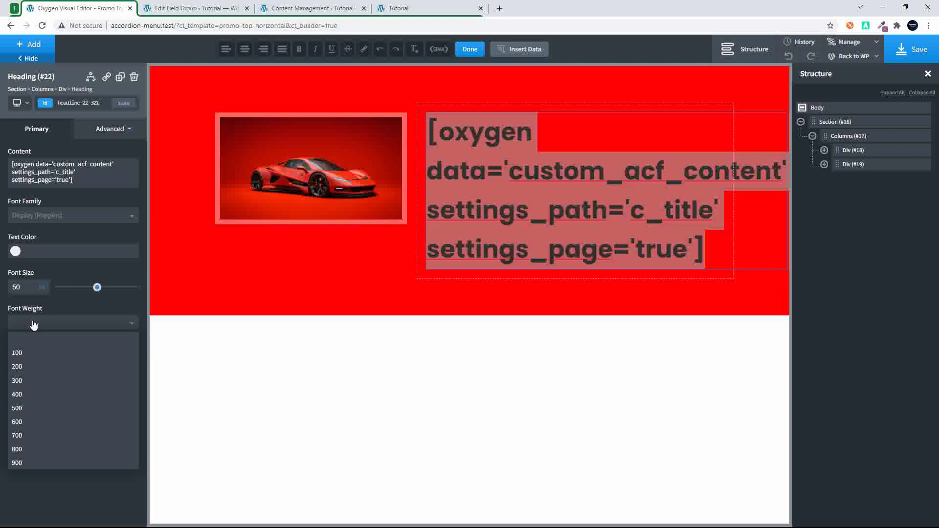
left_click(35, 410)
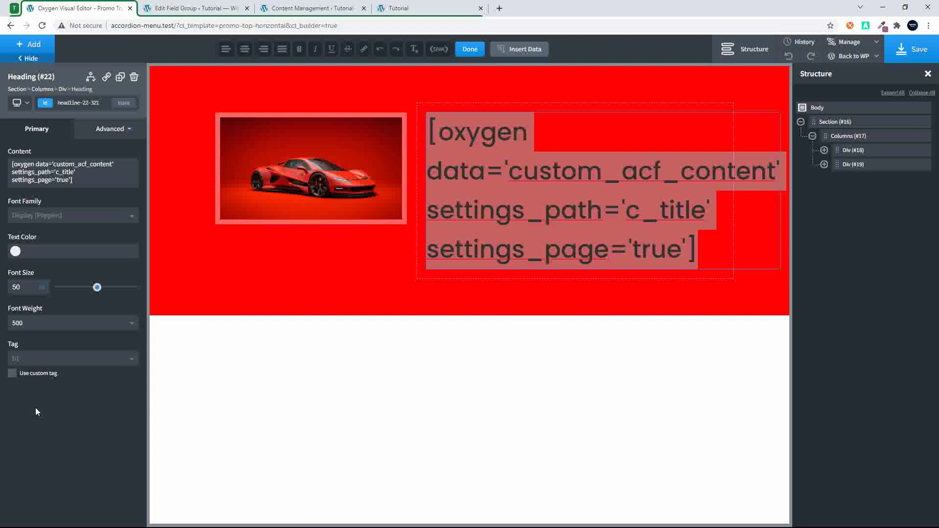
left_click(410, 274)
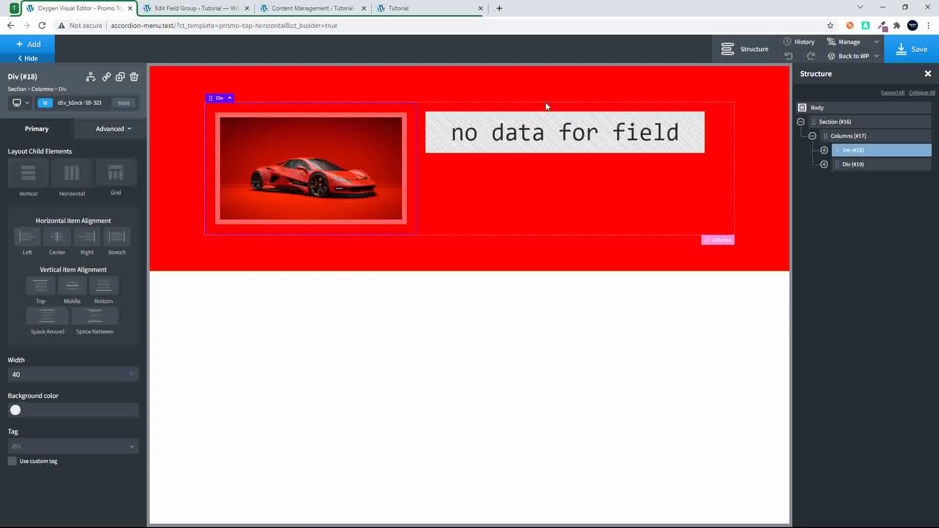
Center the contents of the 60% column holding the heading horizontally.
left_click(532, 146)
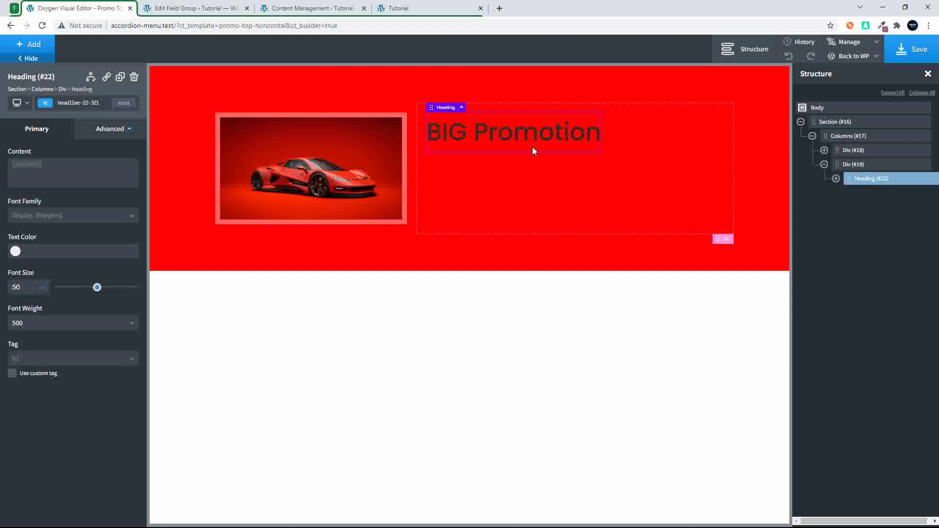
left_click(548, 177)
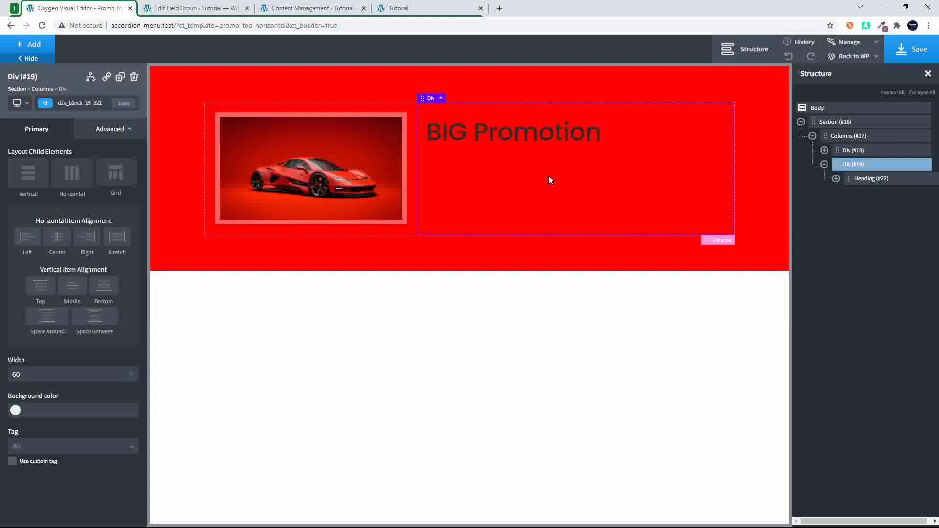
left_click(57, 237)
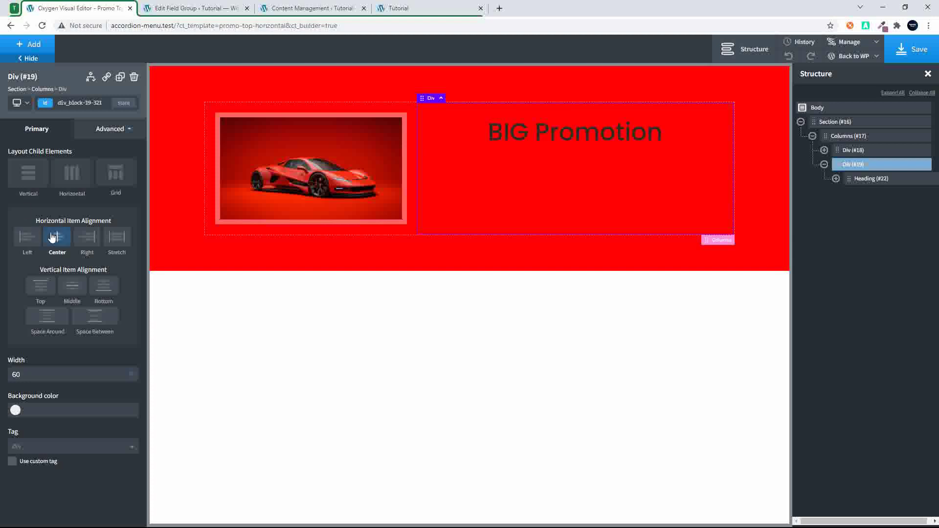
Add a text element below the BIG Promotion heading in the 60% column.
left_click(512, 142)
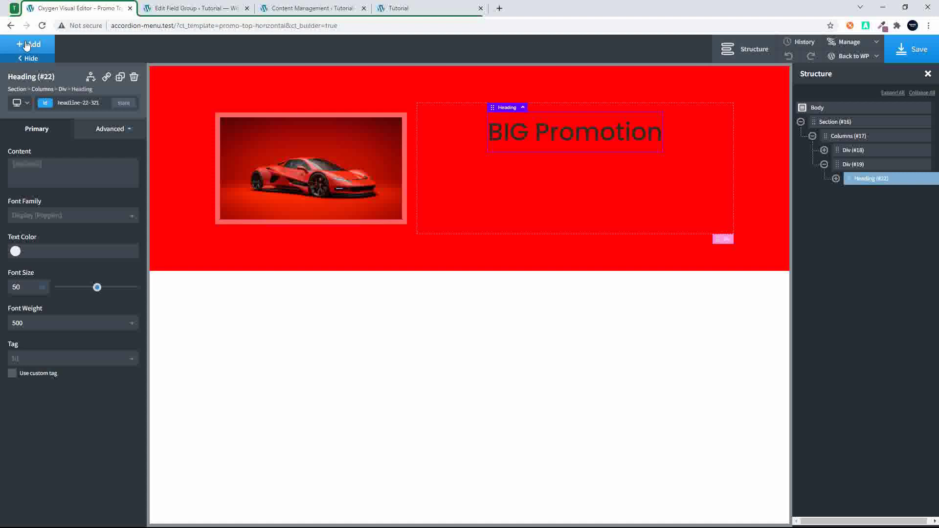
left_click(28, 44)
left_click(97, 210)
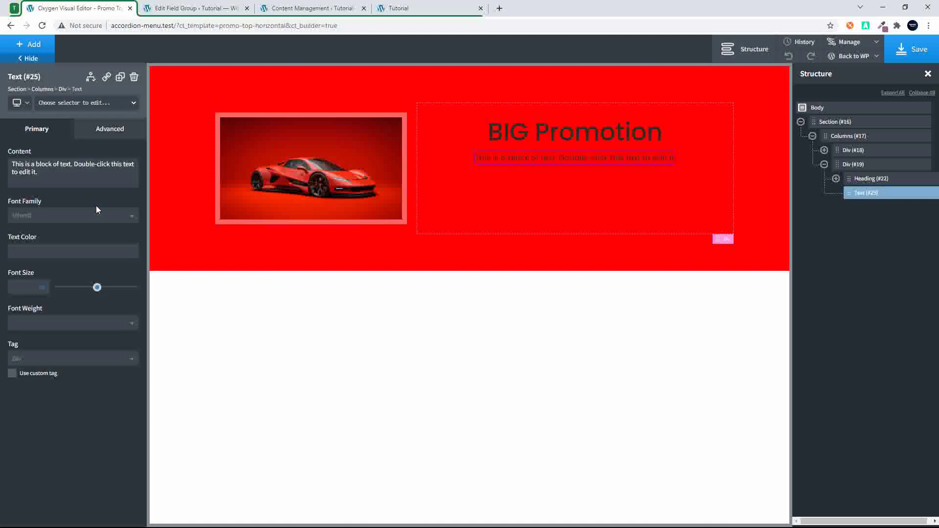
Replace the placeholder of the text below the BIG Promotion heading with dynamic data from the Content Message advanced custom field.
double_click(529, 157)
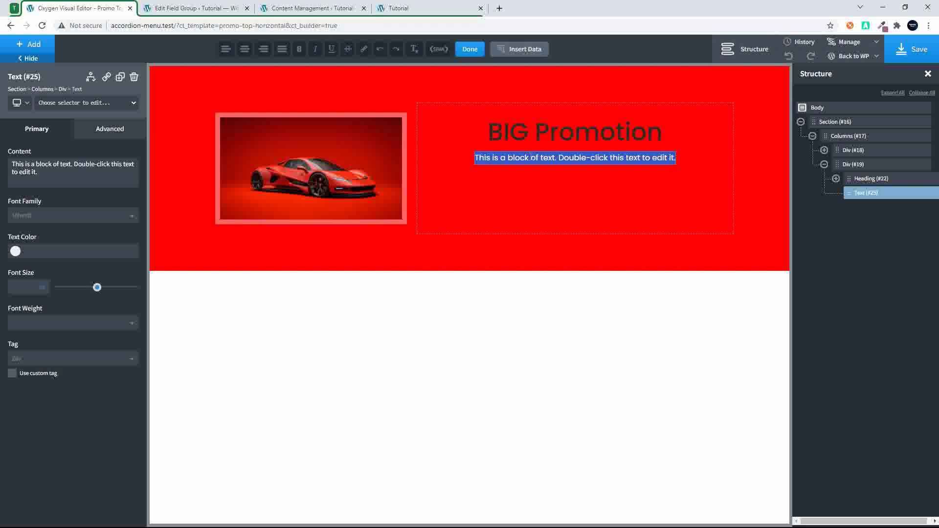
left_click(536, 54)
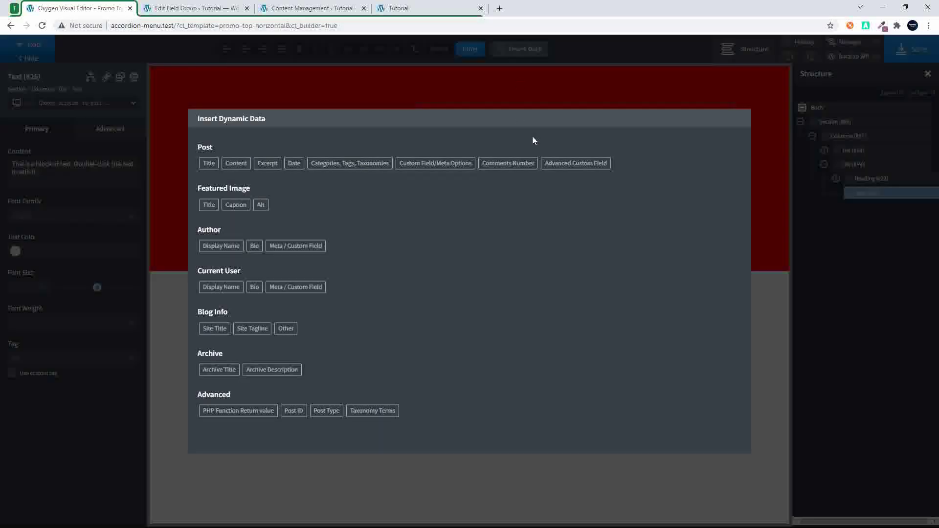
left_click(571, 164)
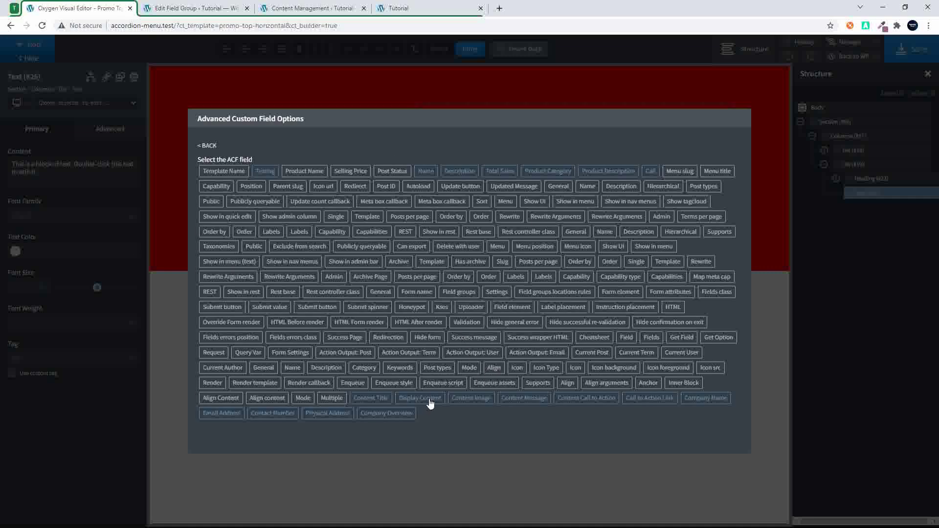
left_click(519, 398)
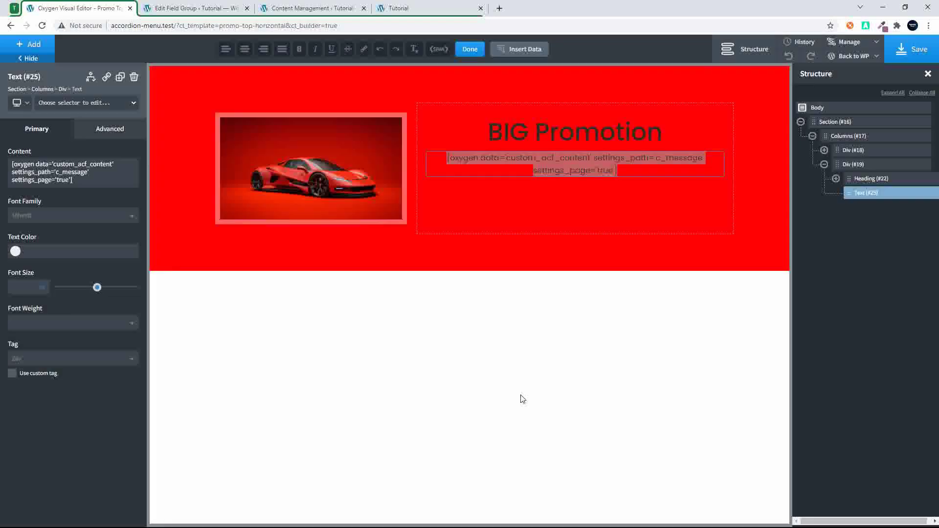
left_click(546, 195)
left_click(548, 159)
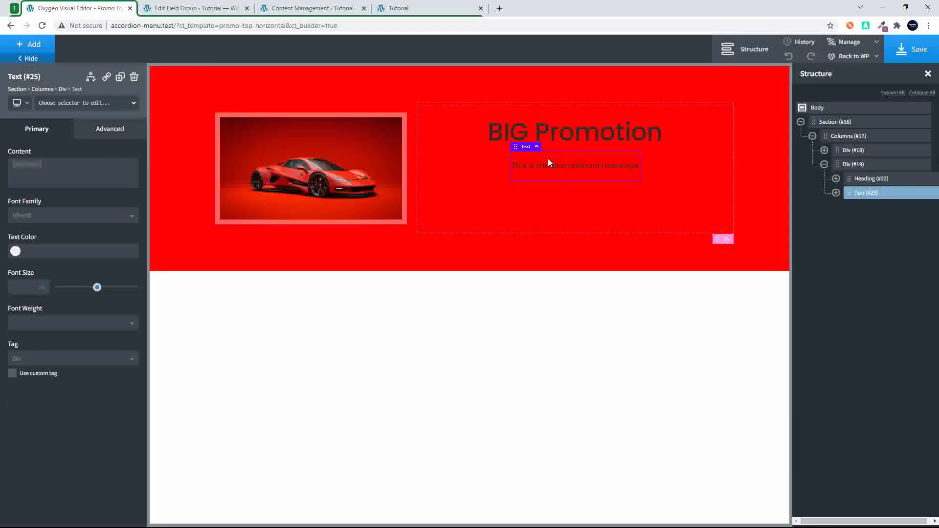
Add a second text element below the promotional message and fill it with dynamic data from the Content Call to Action custom field.
left_click(21, 50)
left_click(97, 215)
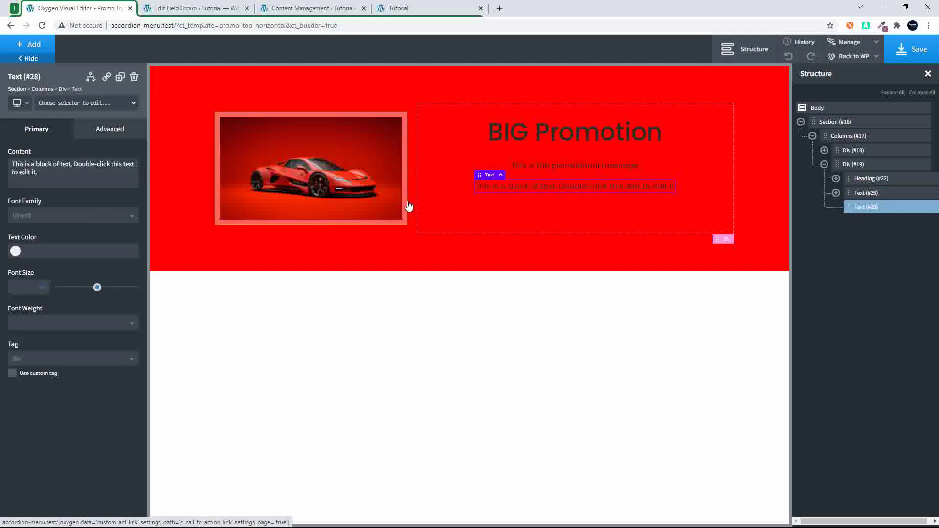
double_click(518, 185)
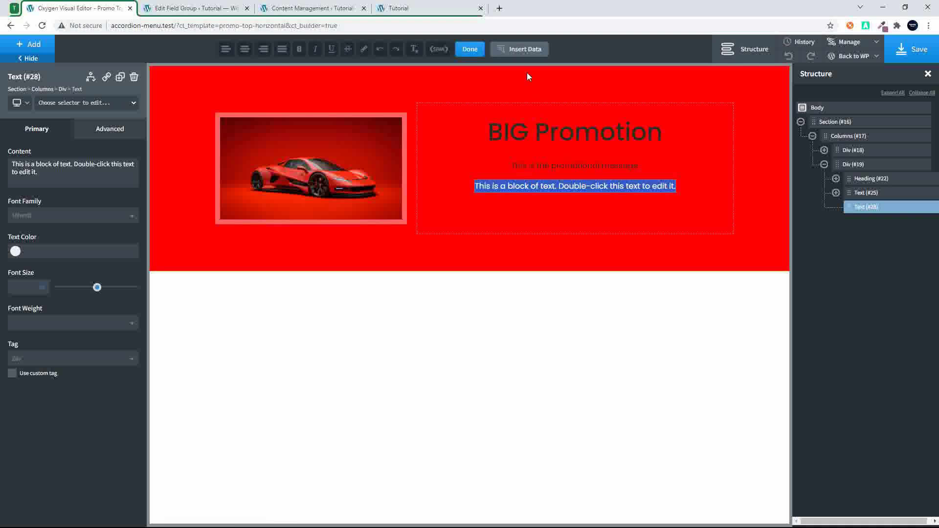
left_click(518, 48)
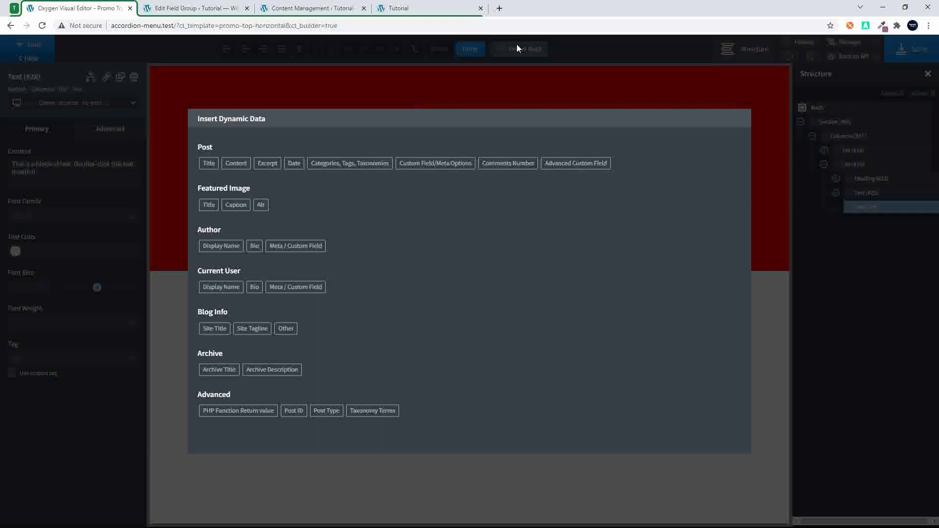
left_click(588, 164)
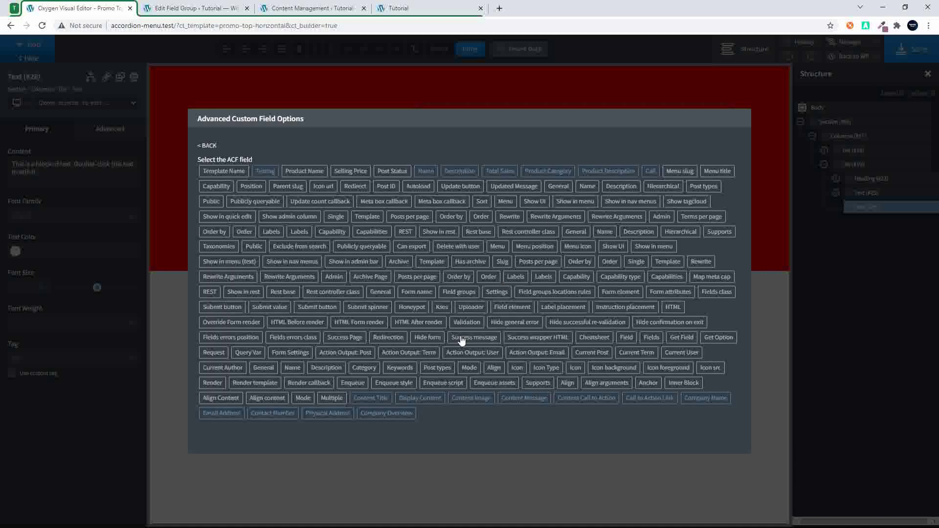
left_click(601, 400)
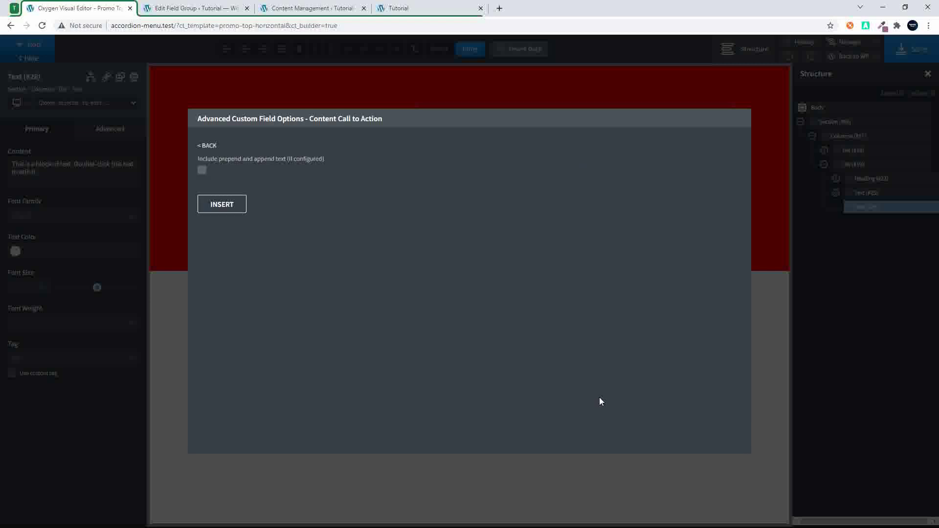
left_click(222, 204)
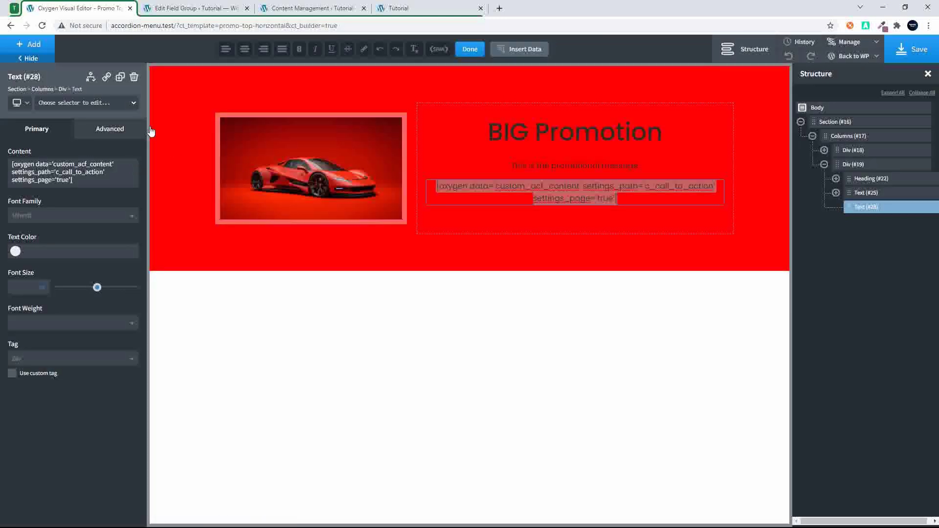
Turn the call-to-action text into a link whose URL comes from the Call to Action Link advanced custom field.
left_click(109, 78)
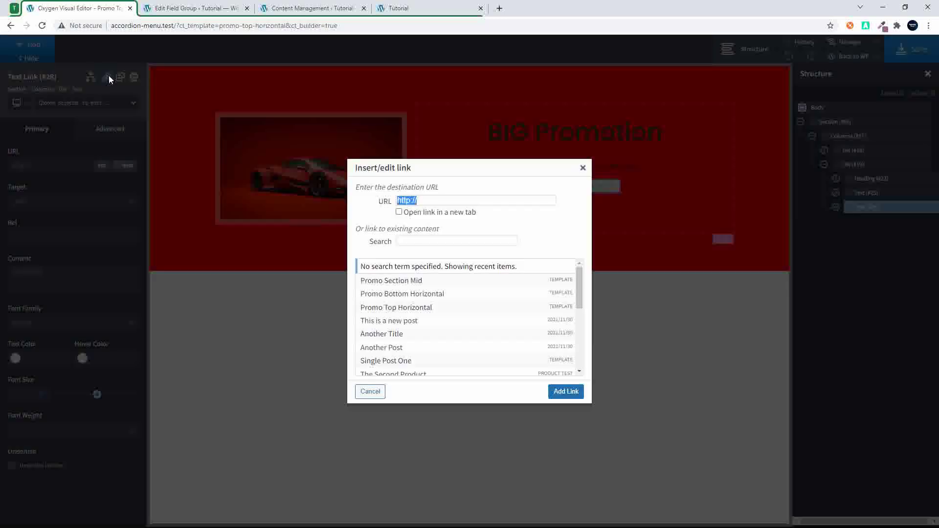
left_click(582, 167)
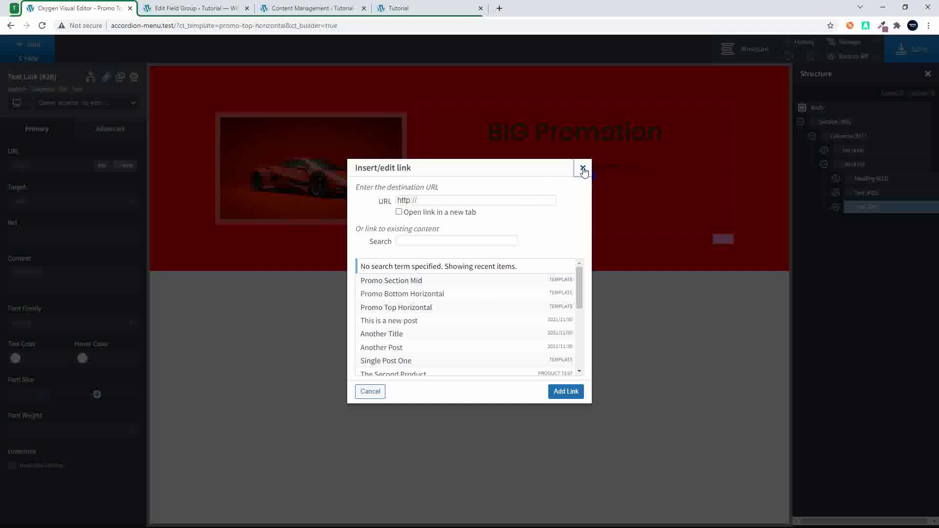
left_click(125, 165)
left_click(406, 165)
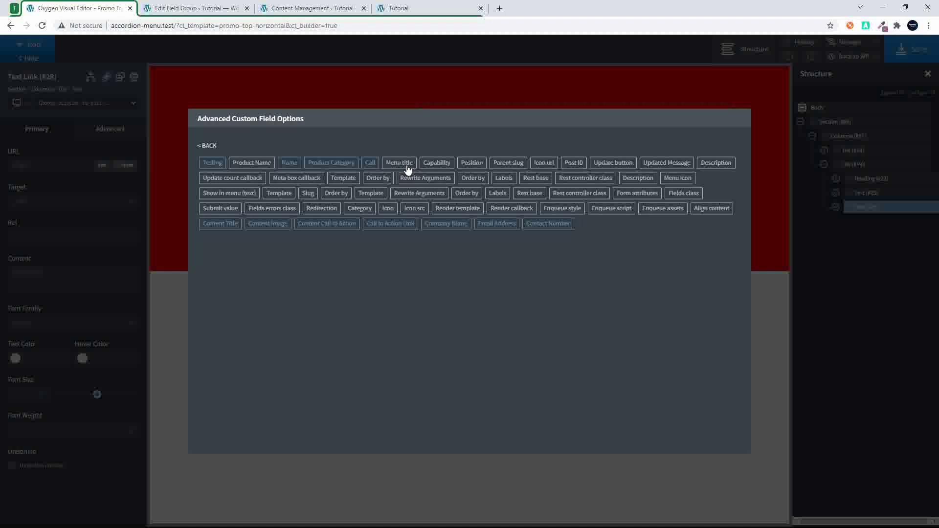
left_click(400, 225)
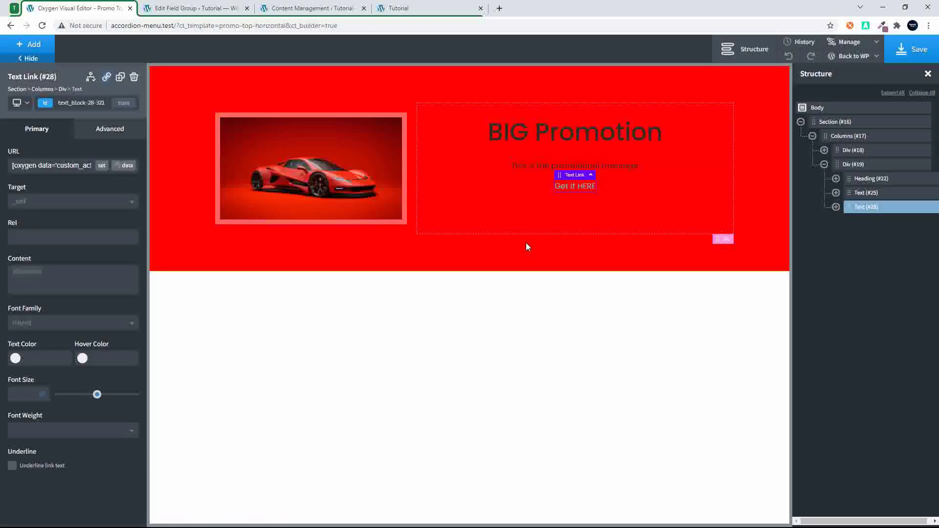
Set the text color of the BIG Promotion heading to white, #ffffff.
left_click(545, 135)
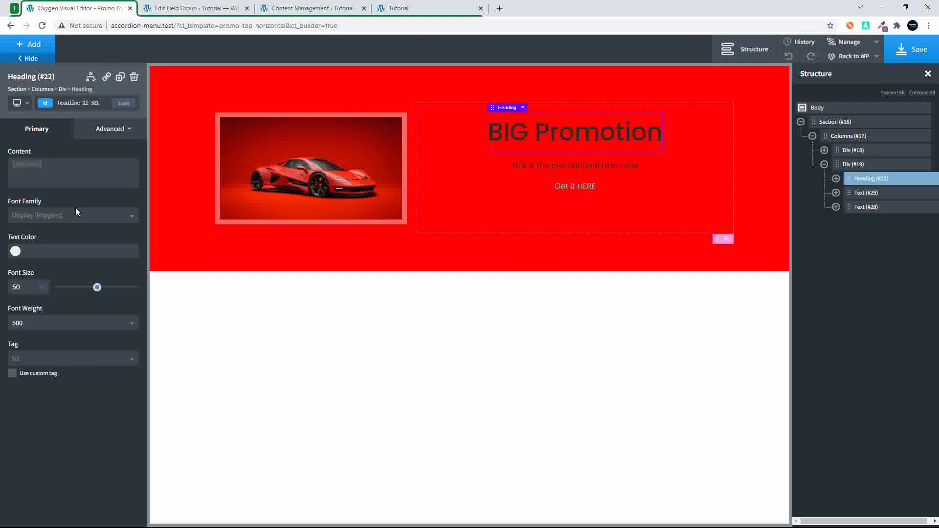
left_click(15, 250)
left_click(34, 292)
left_click(2, 250)
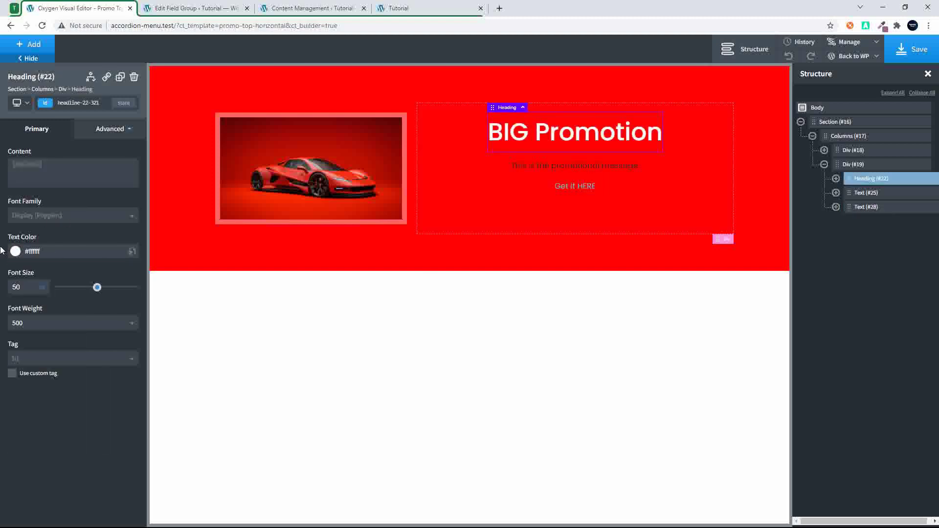
Set the promotional message's text color to white, #ffffff.
left_click(532, 165)
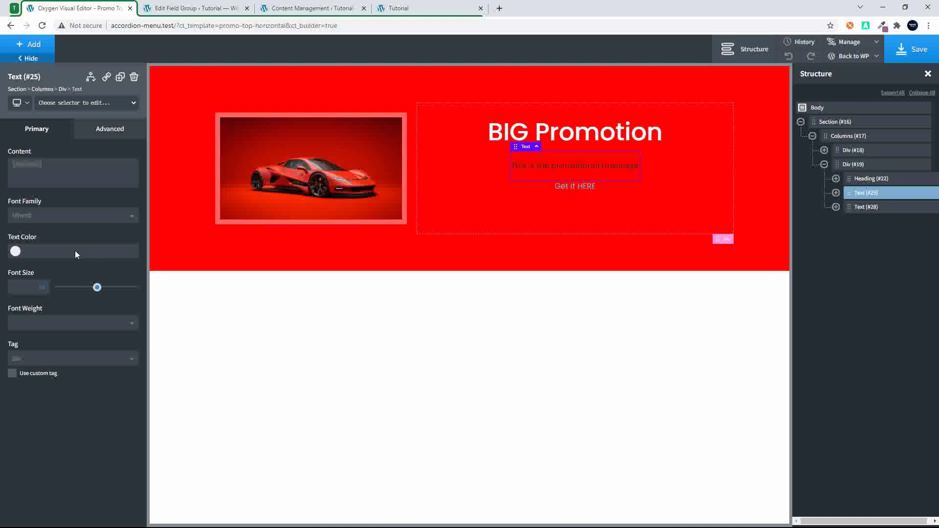
left_click(15, 251)
left_click(30, 281)
left_click_drag(30, 281, 14, 265)
left_click(1, 252)
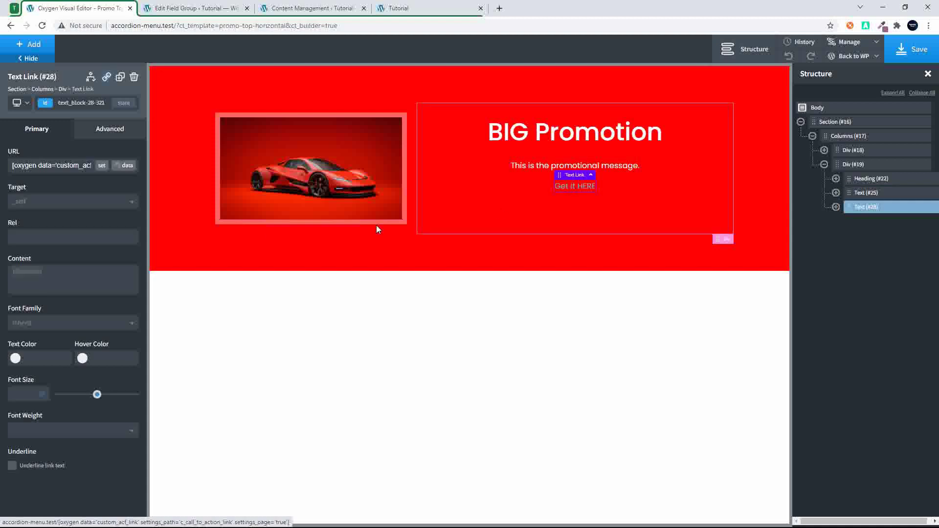
Give the Get it HERE link padding of 20 px on the left and right and 10 px on the top and bottom.
left_click(115, 135)
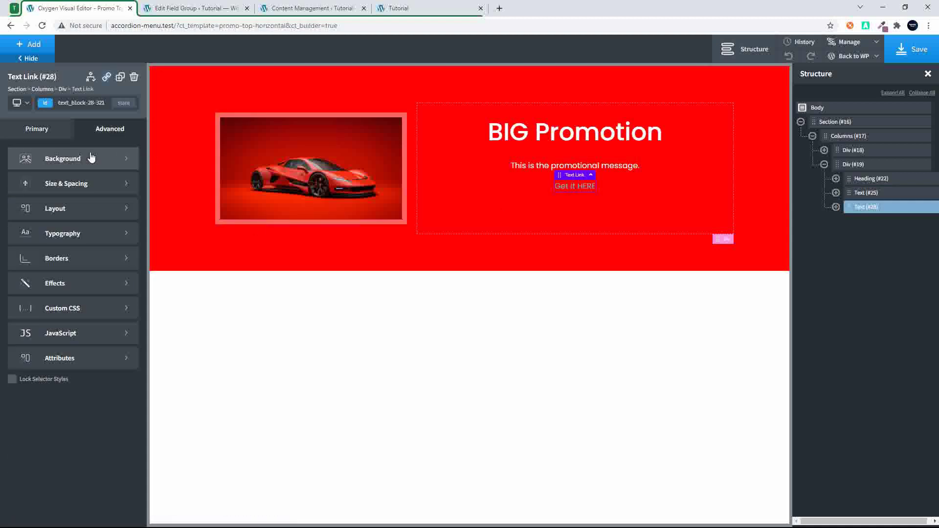
left_click(74, 180)
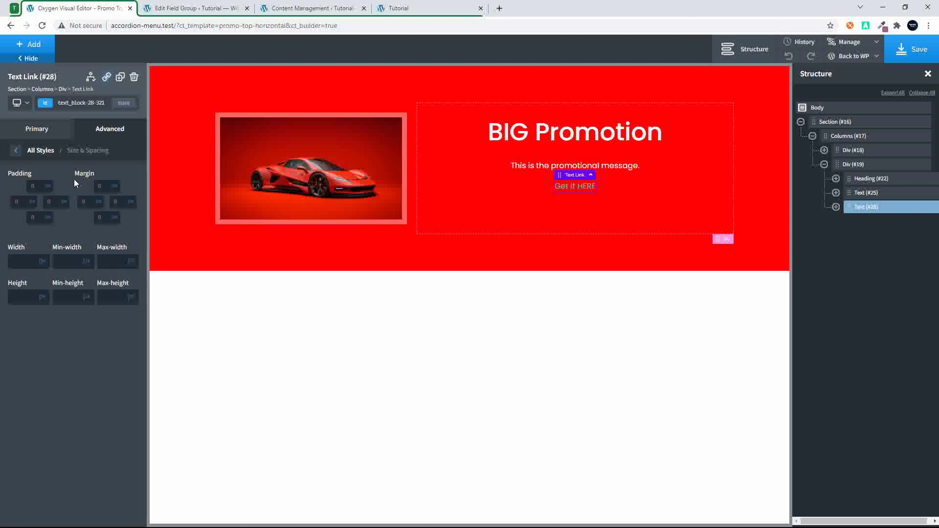
left_click(17, 201)
type("20")
left_click(55, 201)
type("20")
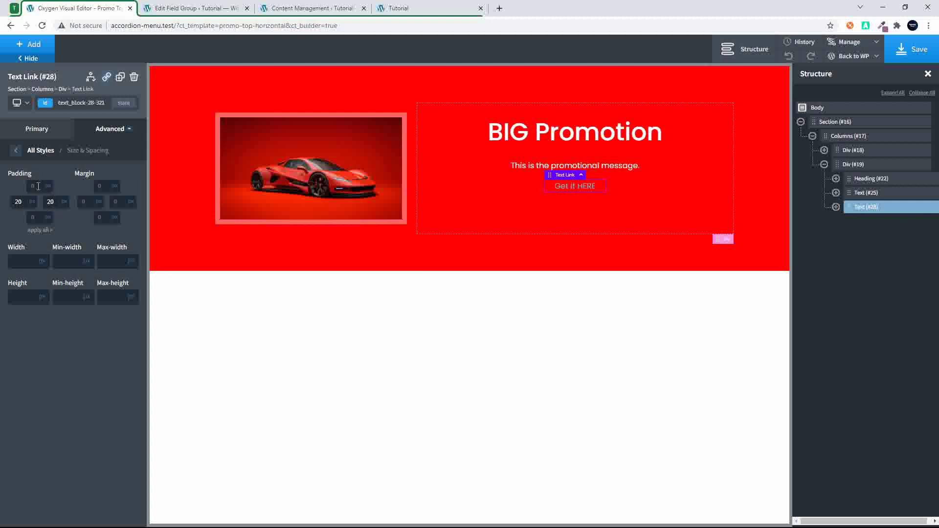
left_click(38, 186)
type("10")
left_click(38, 216)
type("10")
left_click(16, 152)
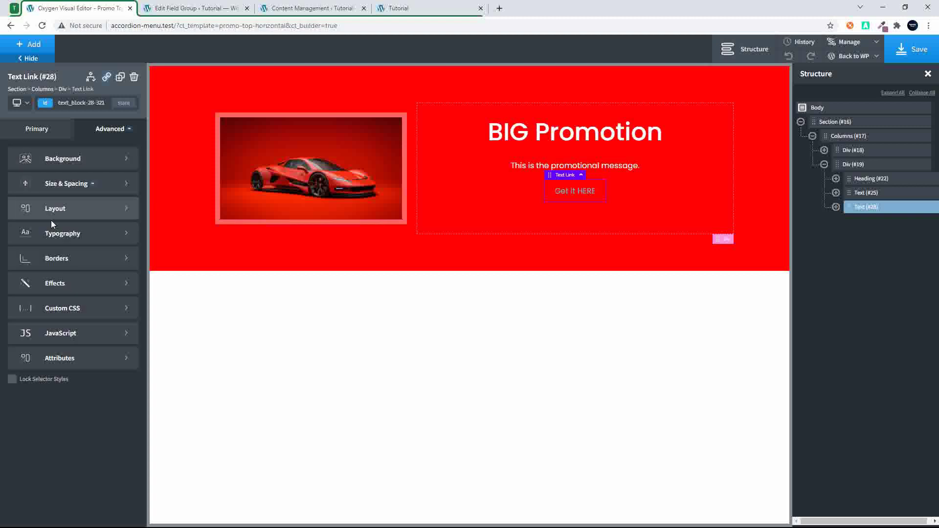
Give the Get it HERE link a border radius of 5 and a white #ffffff background.
left_click(61, 262)
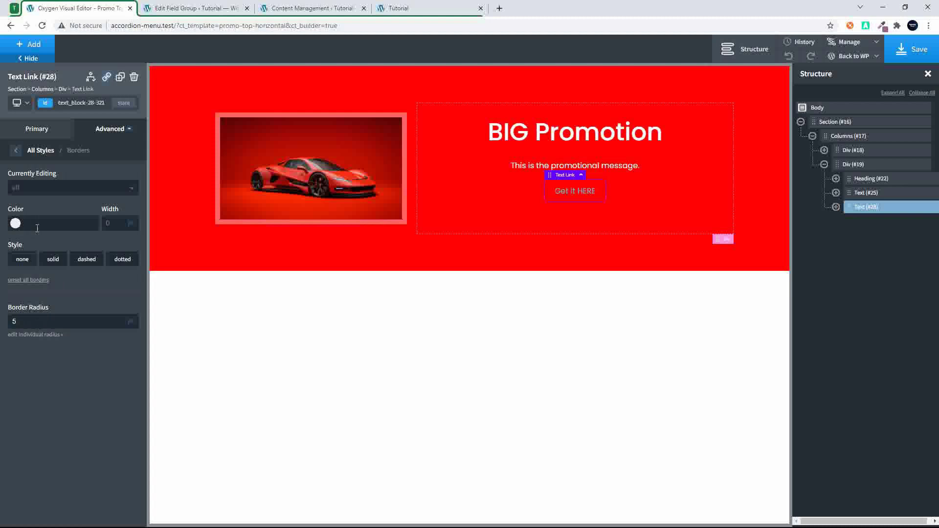
left_click(17, 151)
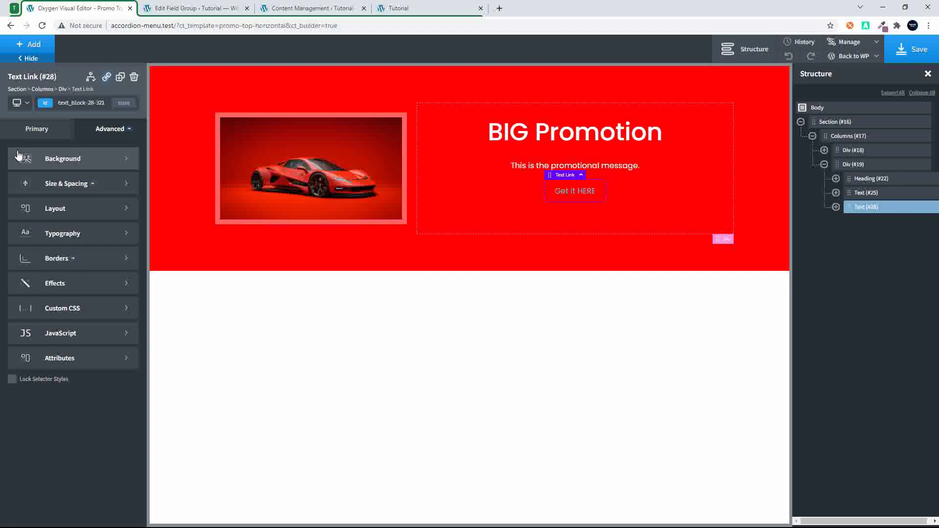
left_click(53, 165)
left_click(16, 189)
left_click(27, 216)
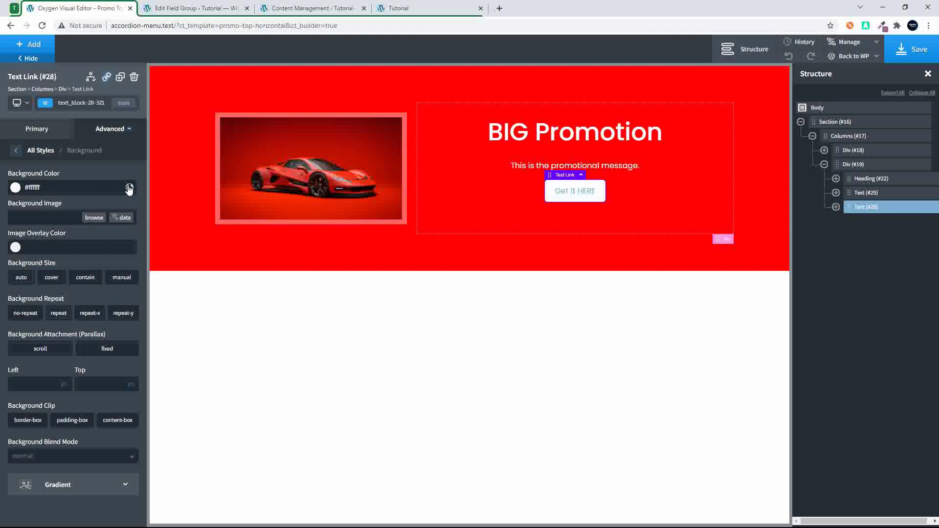
left_click(22, 150)
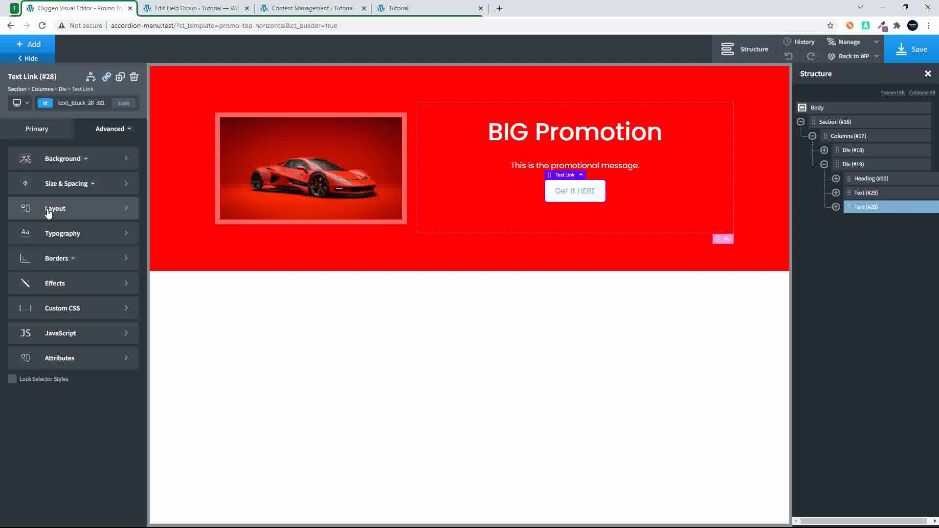
Set the Get it HERE link's text color to black, #000000, and its font size to 30.
left_click(57, 233)
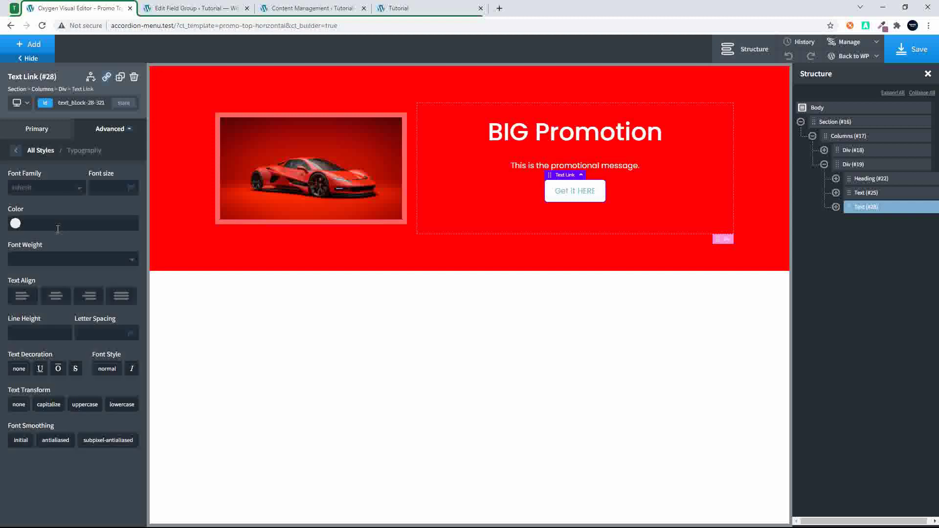
left_click(29, 228)
left_click_drag(34, 263, 3, 334)
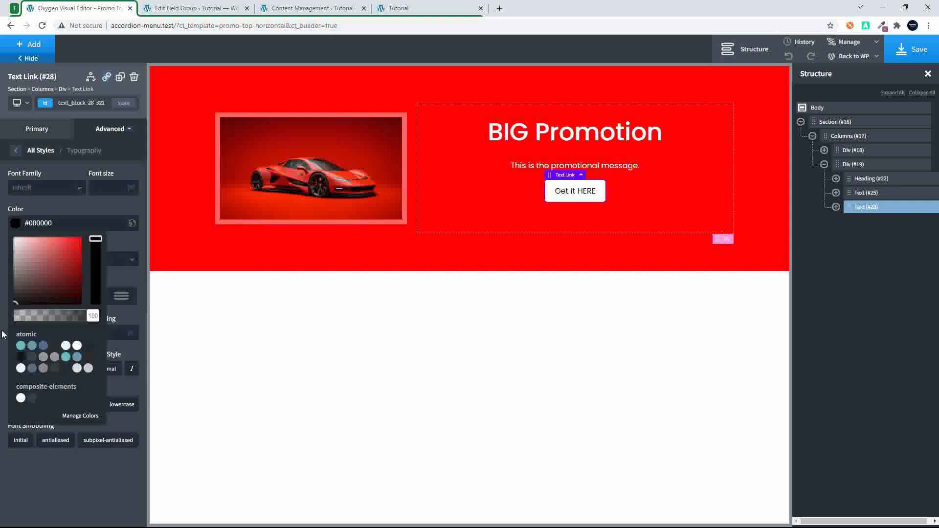
left_click(3, 335)
left_click(104, 186)
type("30")
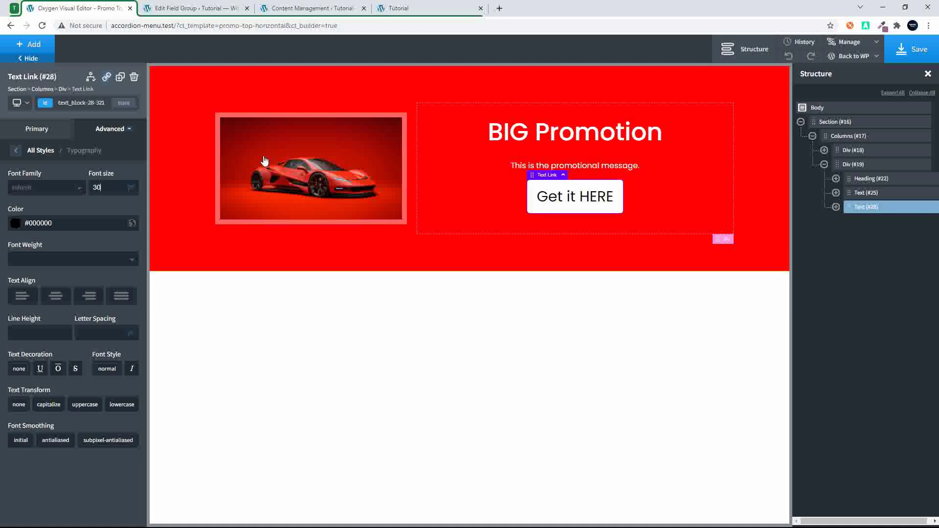
Set the font size of the promotional message to 20.
left_click(544, 167)
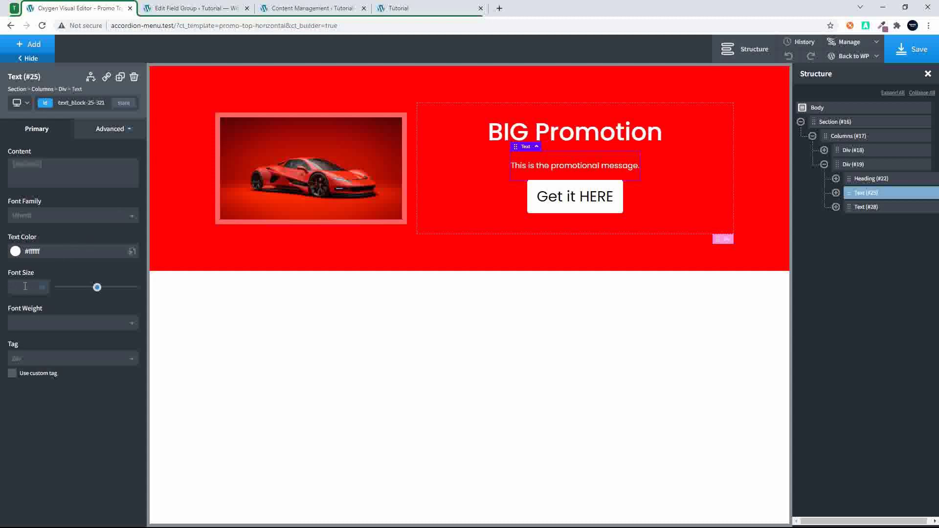
left_click(24, 287)
type("20")
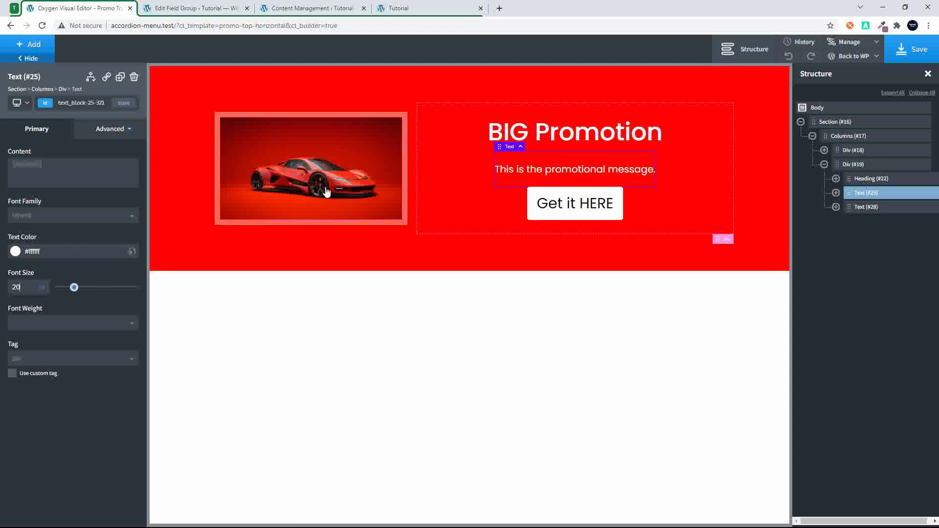
Give the Get it HERE link a black #000000 box shadow with horizontal offset 0, vertical offset 5 and blur 5.
left_click(534, 223)
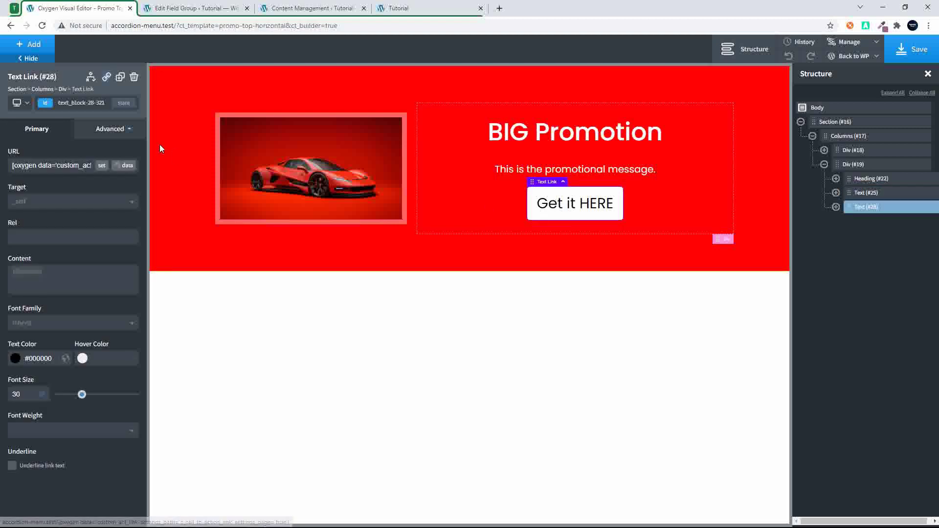
left_click(110, 129)
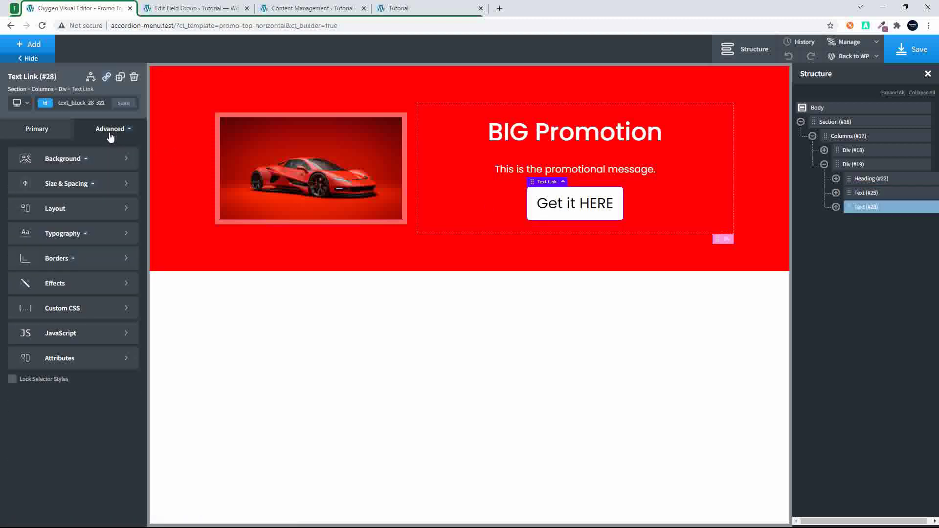
left_click(81, 284)
left_click(82, 258)
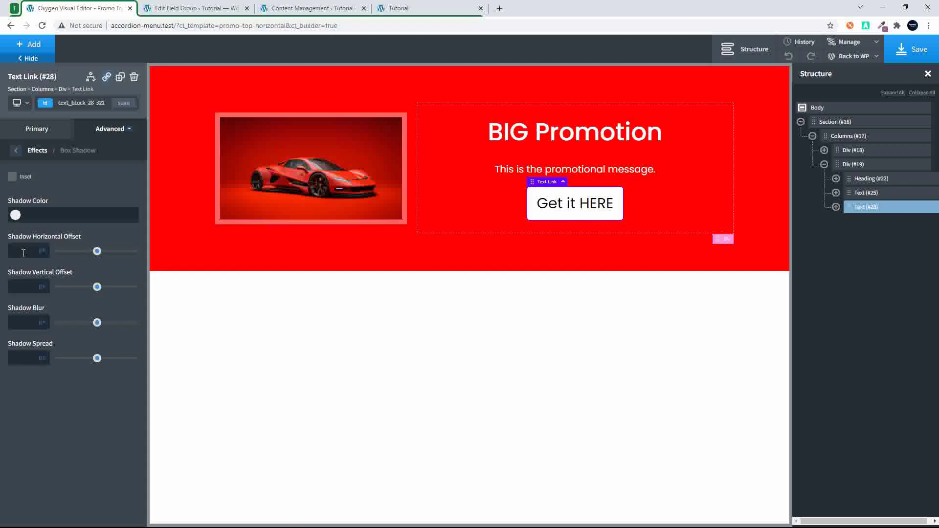
type("0")
type("5")
type("5")
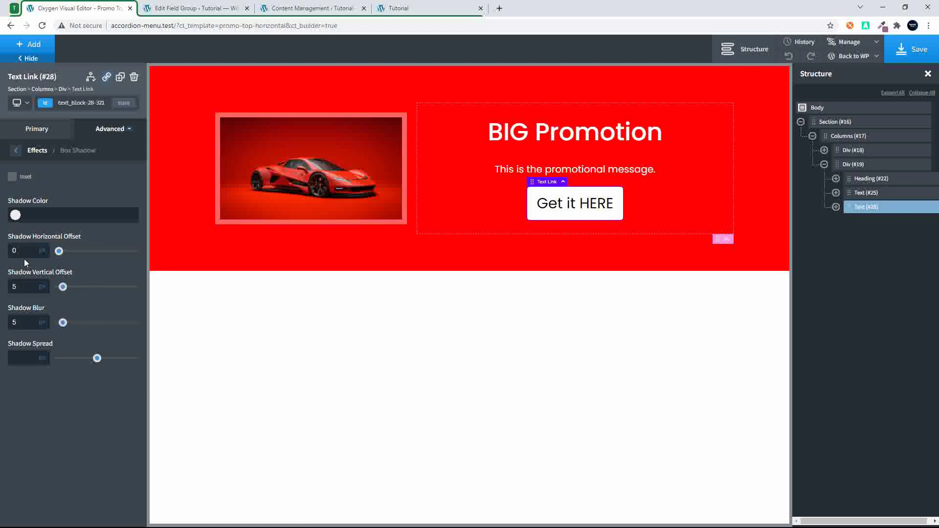
left_click(15, 216)
left_click(36, 263)
left_click_drag(15, 283, 3, 306)
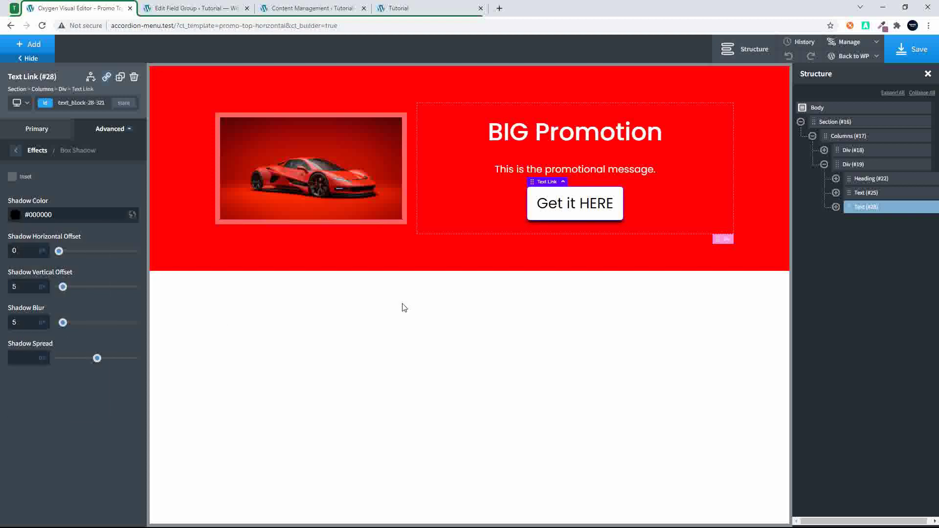
left_click(513, 220)
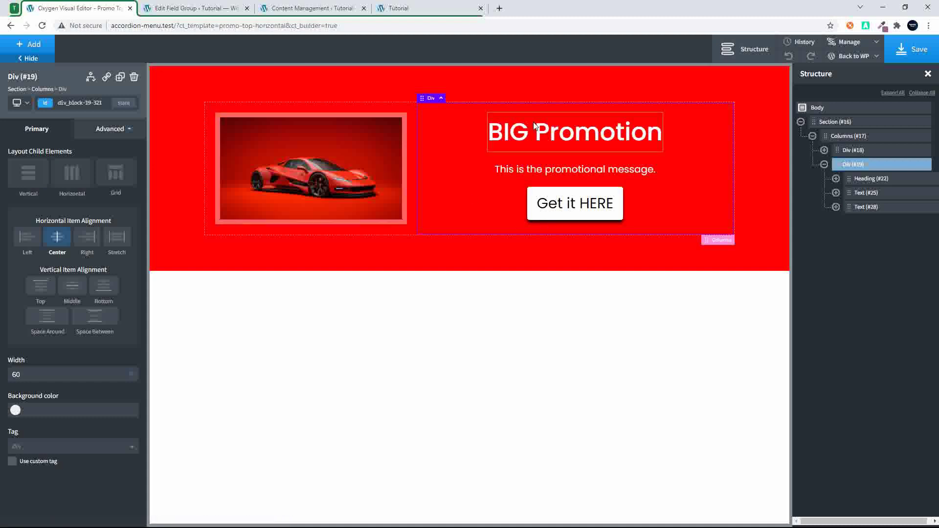
Set the promo section's top and bottom container padding to 0.
left_click(188, 246)
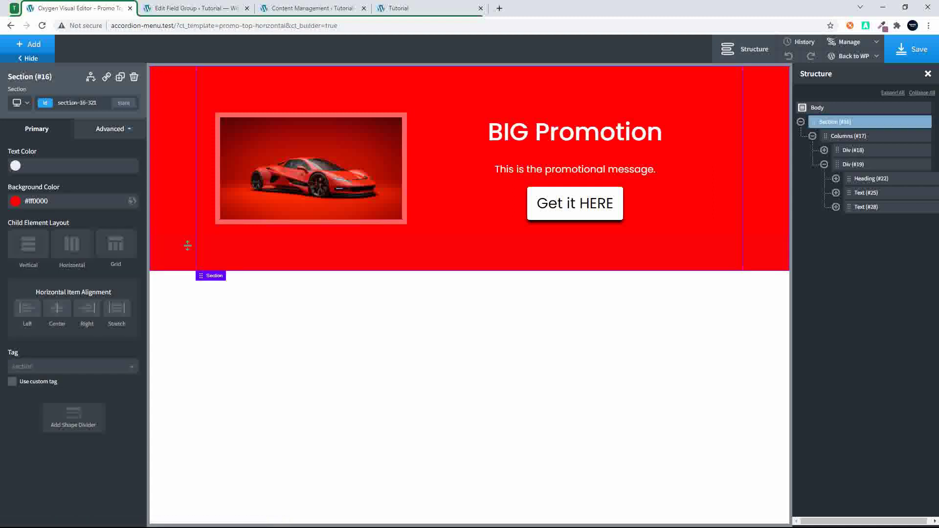
left_click(120, 136)
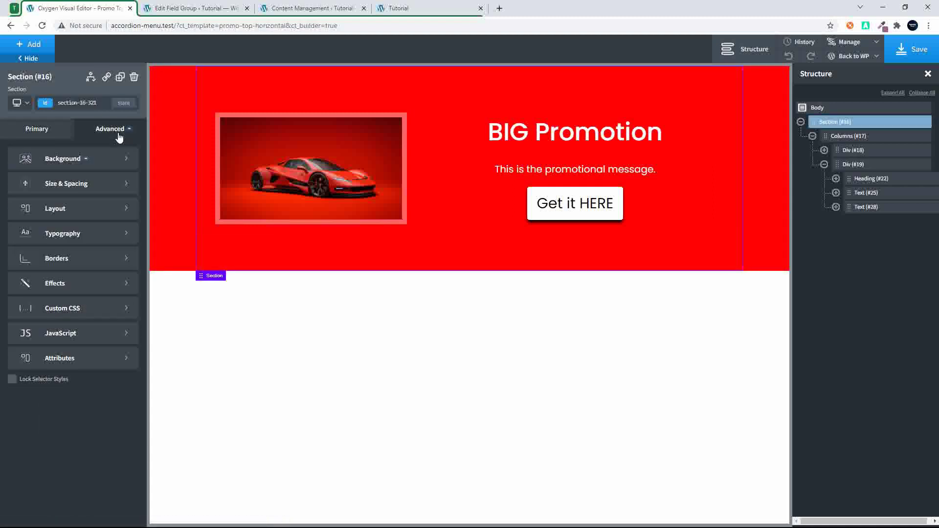
left_click(86, 181)
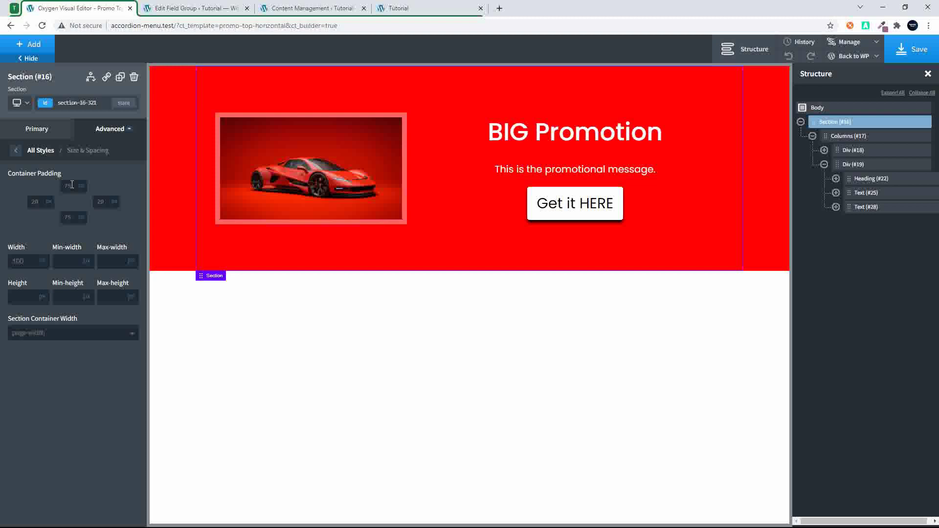
left_click(72, 184)
type("0")
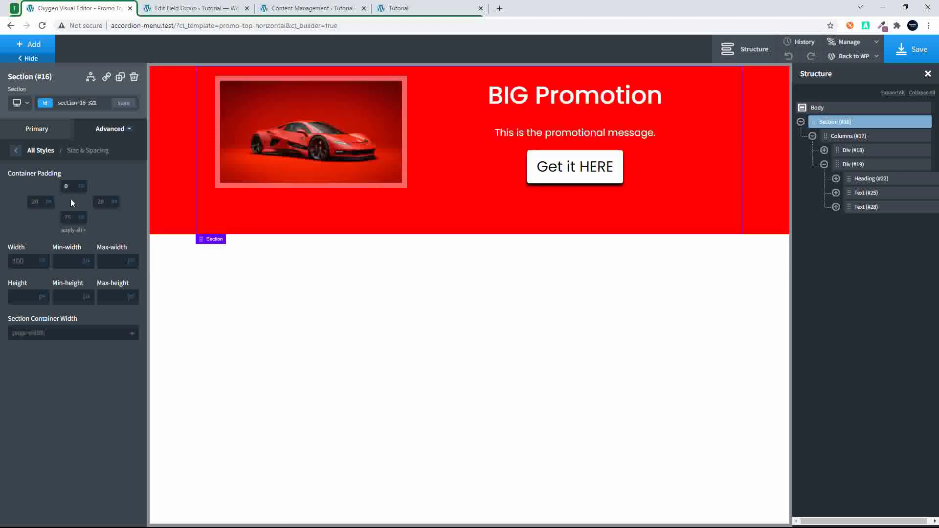
left_click(74, 220)
type("0")
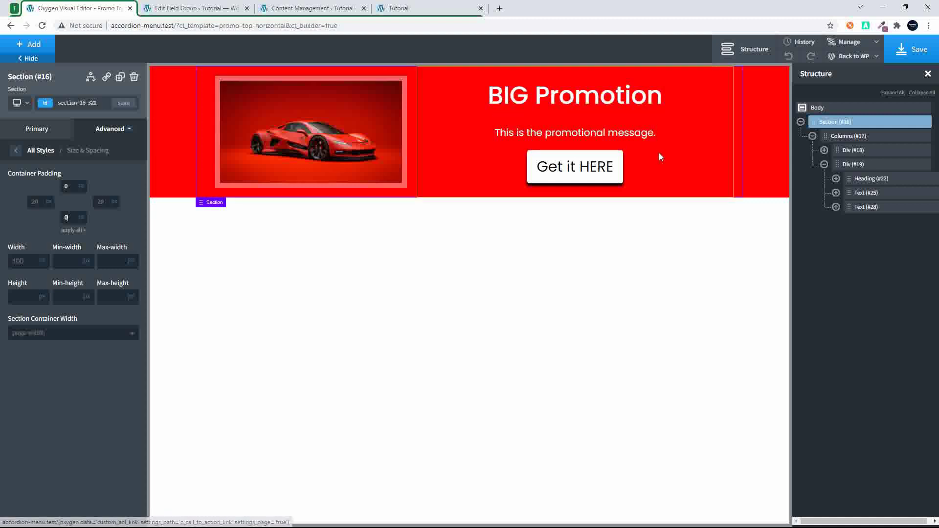
Align the text column's contents vertically to the middle, and give the section a horizontal child layout with middle vertical alignment.
left_click(683, 158)
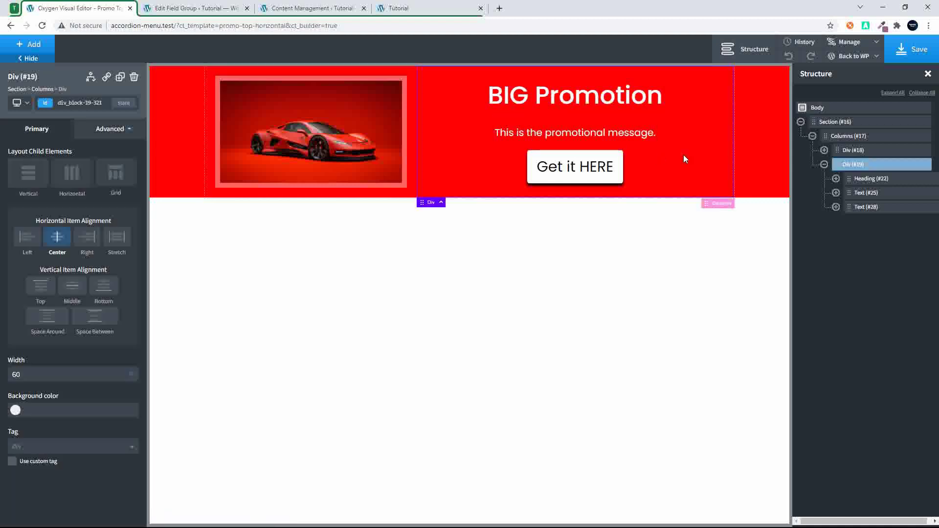
left_click(72, 289)
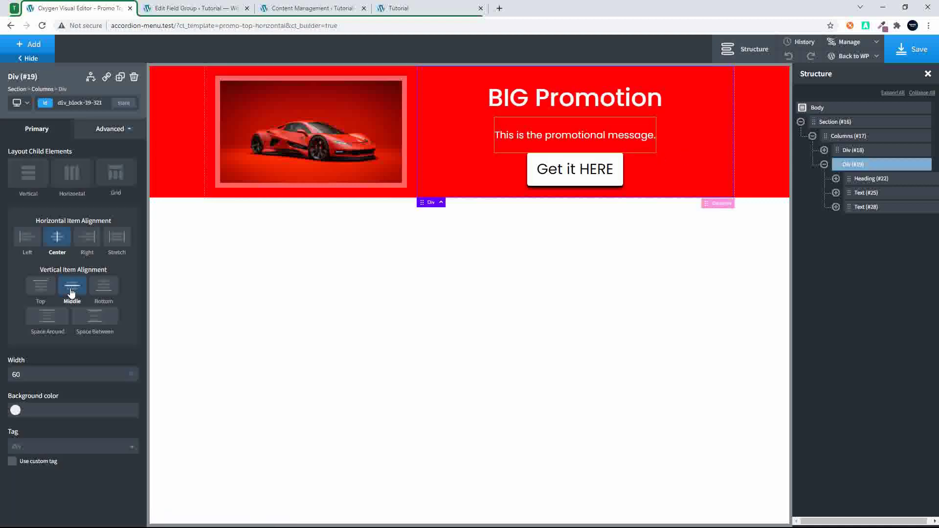
left_click(177, 129)
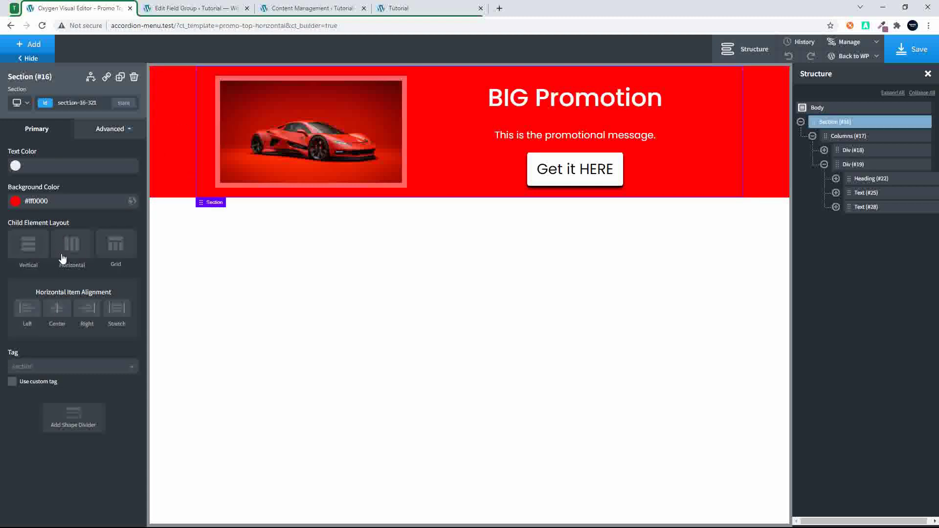
left_click(26, 251)
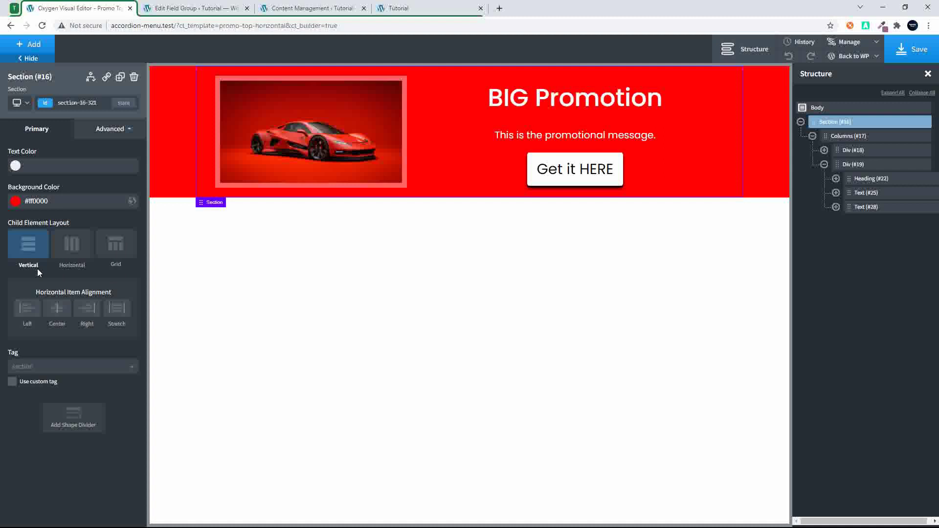
left_click(71, 263)
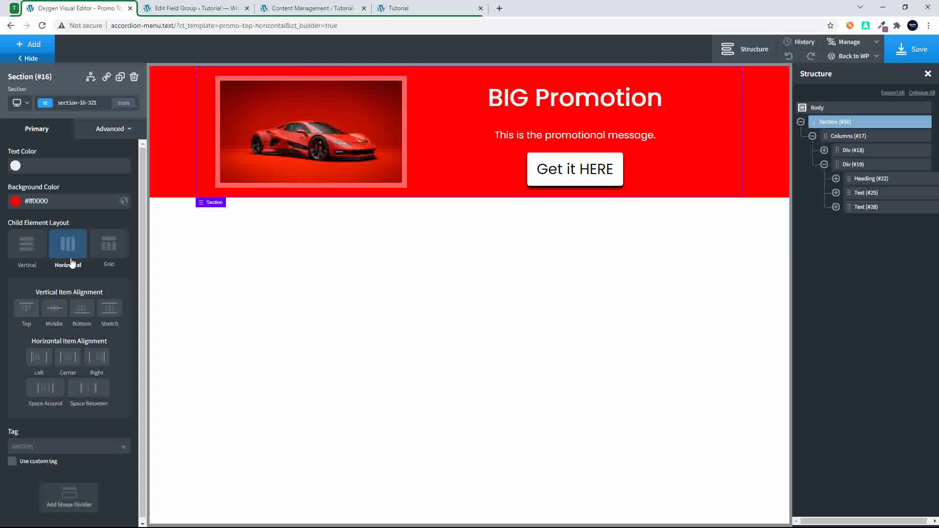
left_click(56, 309)
Center the image column's contents horizontally and align them vertically to the middle.
left_click(413, 150)
left_click(72, 288)
left_click(57, 238)
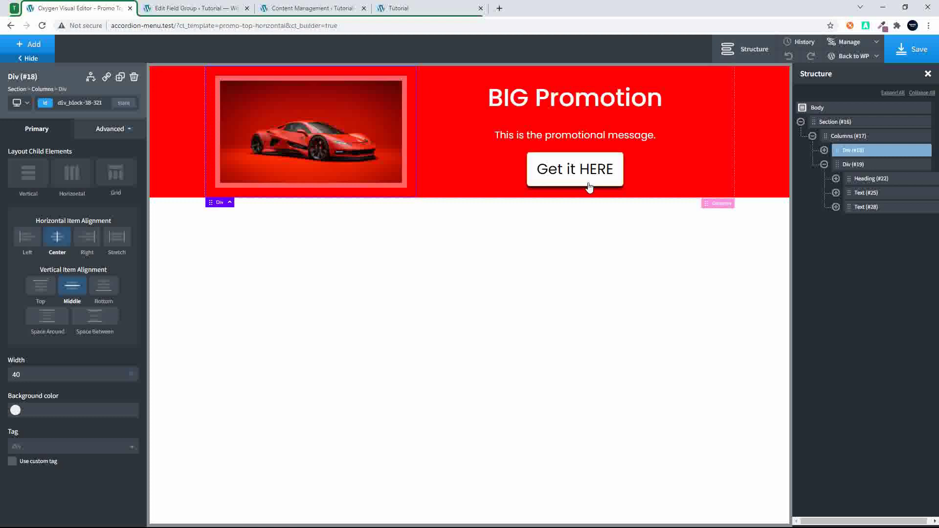
Save the promo template and reload the site's front page to check the promo section.
left_click(918, 50)
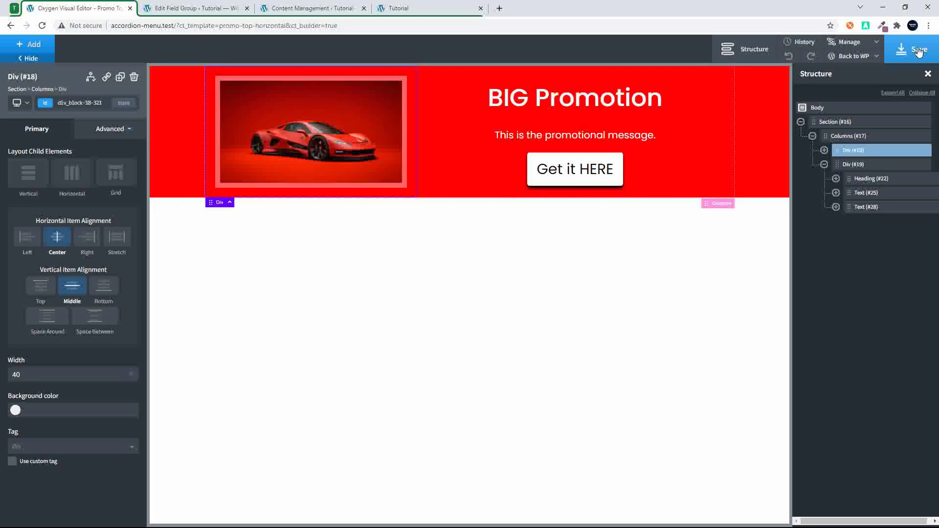
left_click(399, 9)
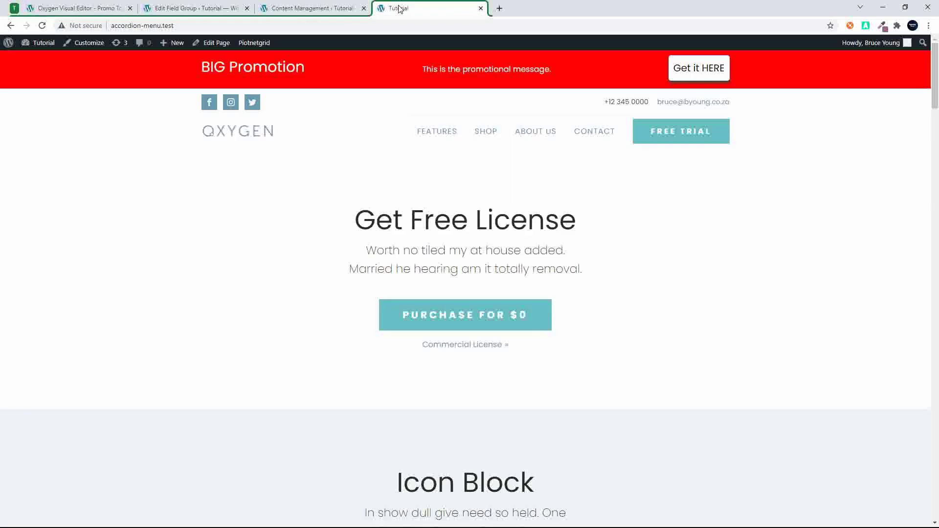
left_click(42, 26)
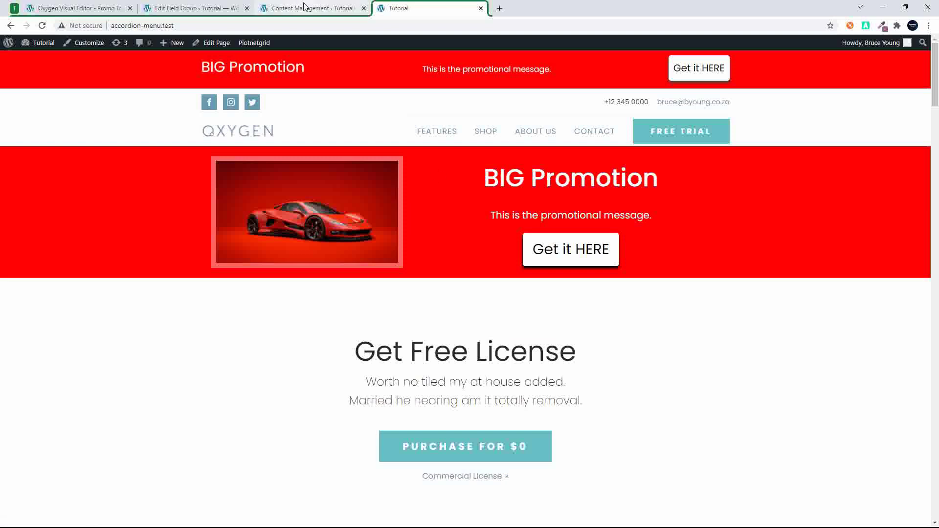
Open the Content Management options page in WordPress and update it with Display Content set to Off.
left_click_drag(81, 10, 78, 23)
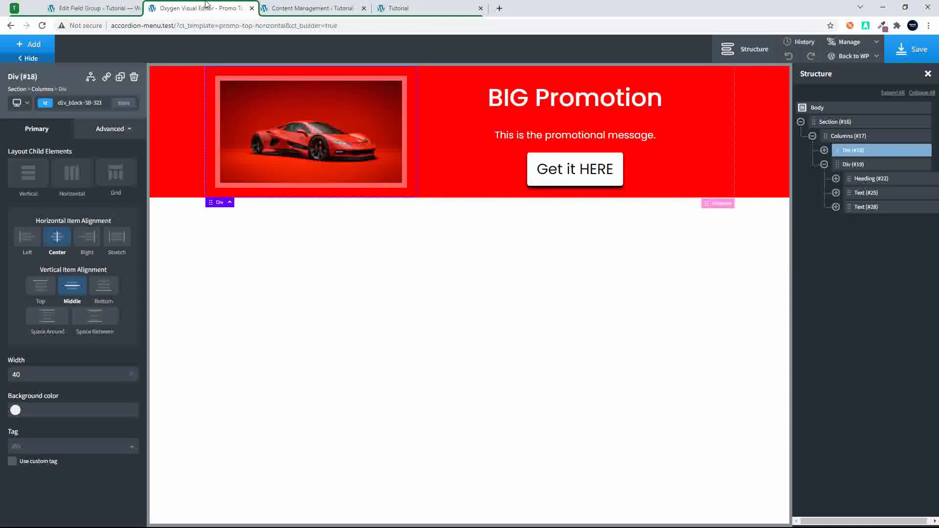
left_click(171, 10)
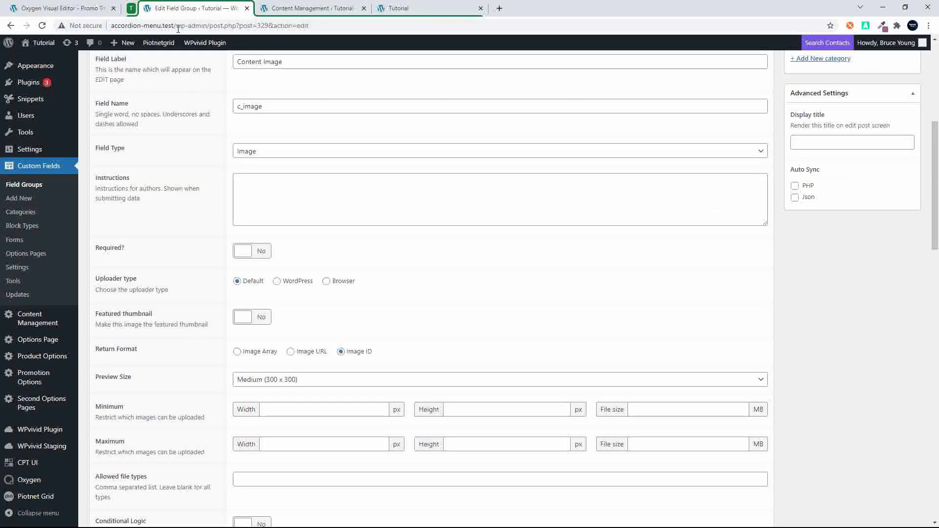
scroll(146, 442, "down", 3)
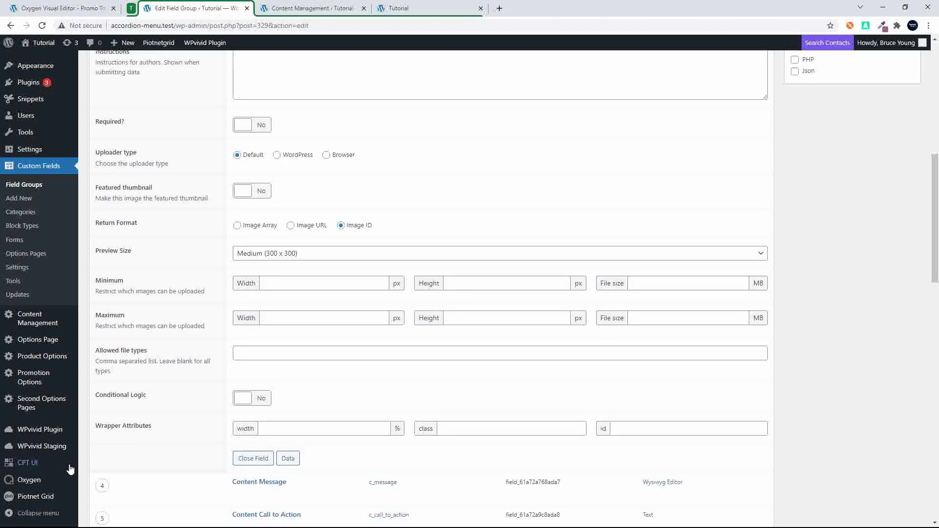
left_click(29, 327)
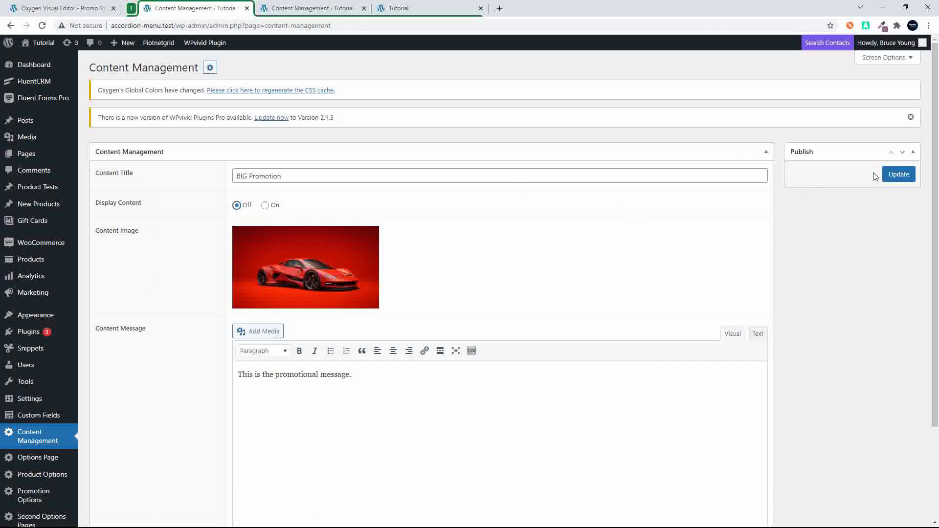
left_click(896, 176)
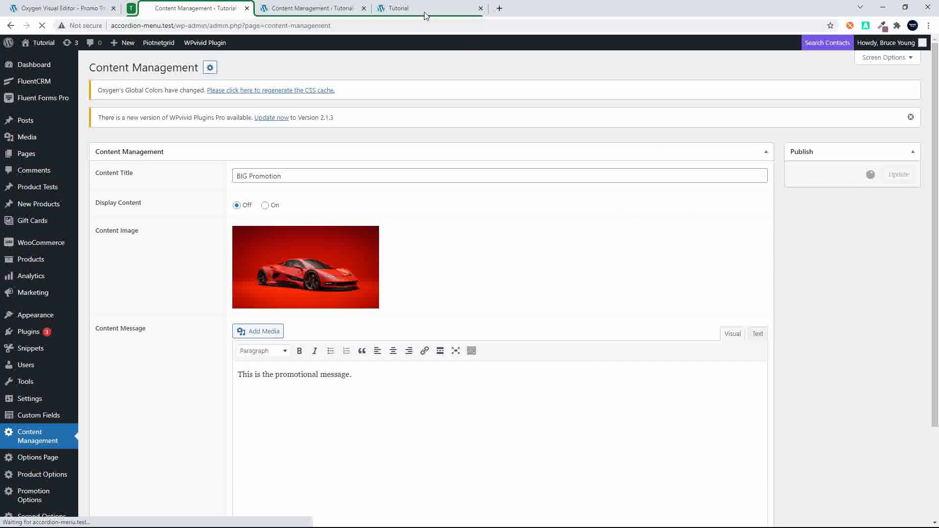
Reload the accordion-menu.test front page to check which promo sections respond to the Display Content setting.
left_click(424, 10)
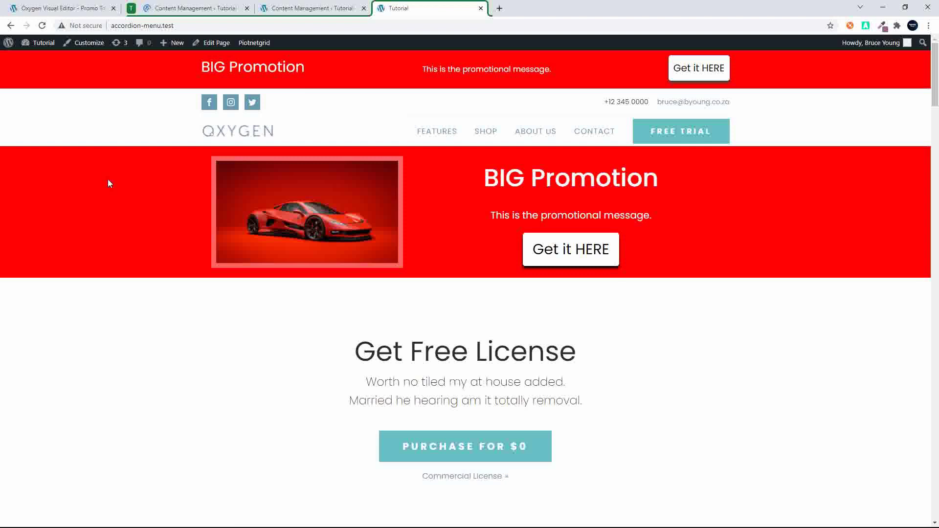
left_click(257, 25)
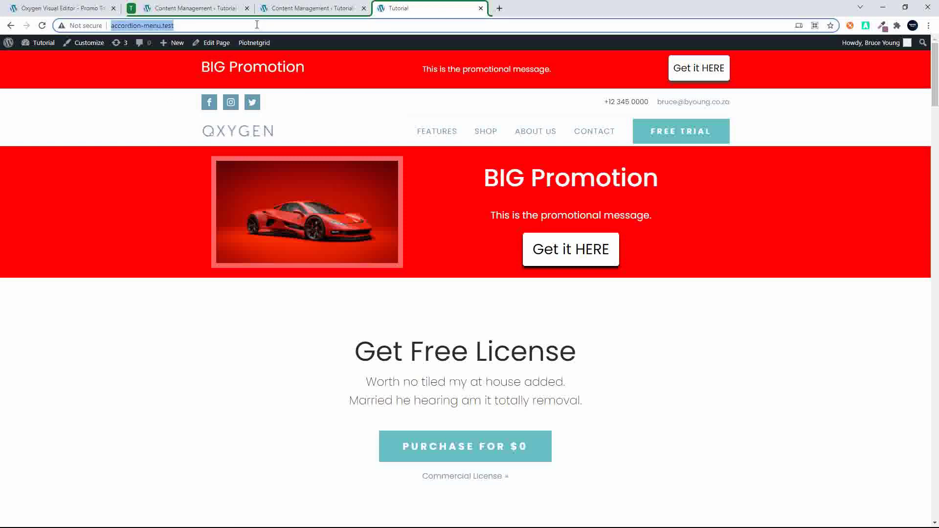
key("Return")
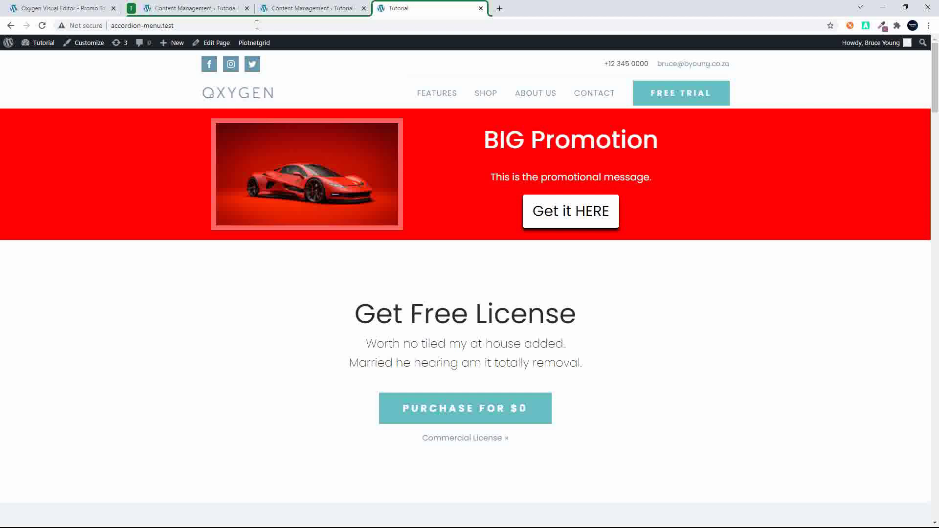
Add a show/hide condition to the promo template's section, using the ACF Display Content field as its dynamic data.
left_click(73, 8)
left_click(162, 136)
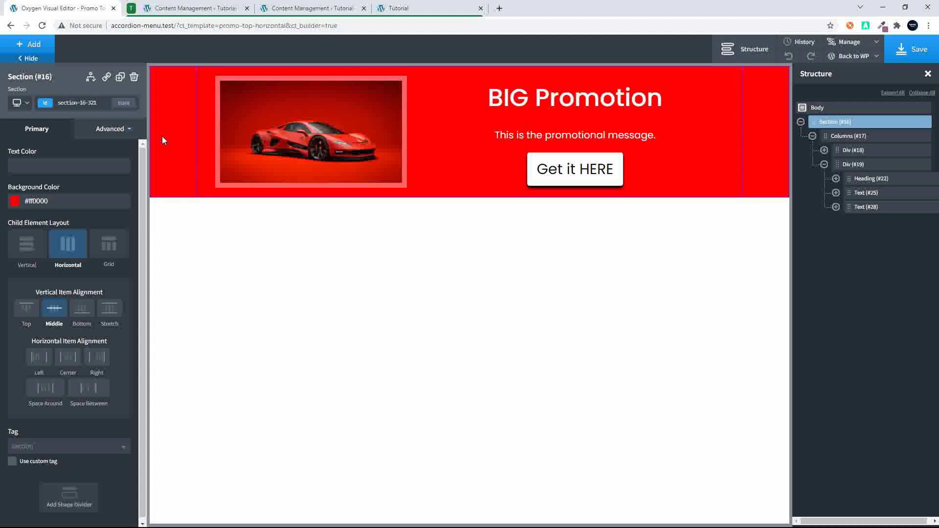
left_click(92, 80)
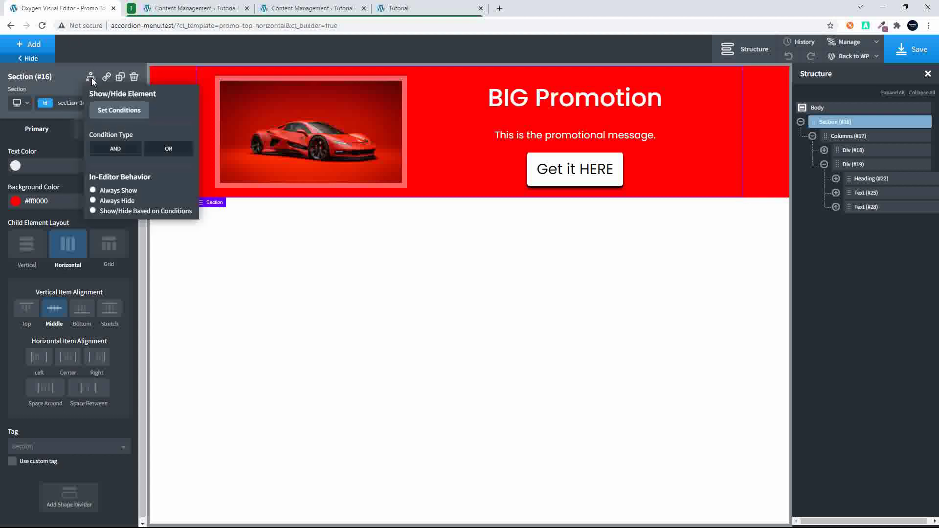
left_click(108, 115)
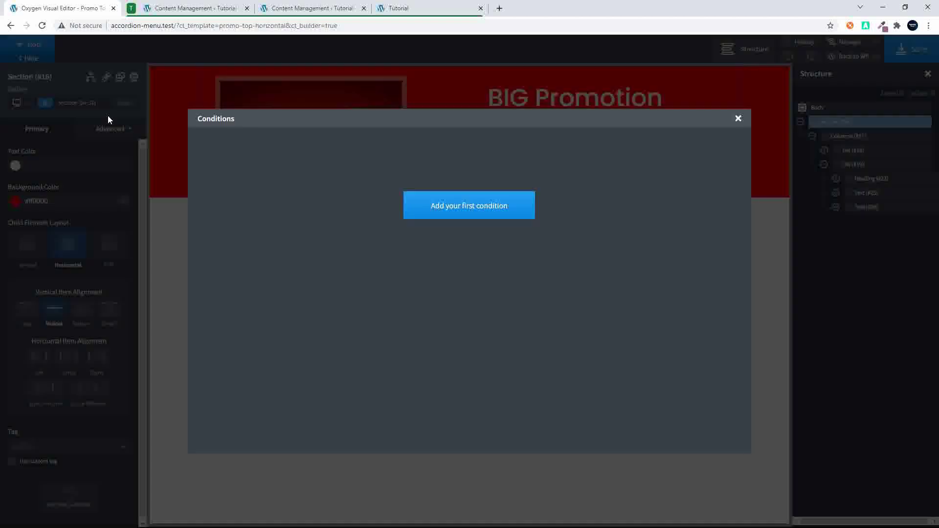
left_click(495, 218)
left_click(287, 152)
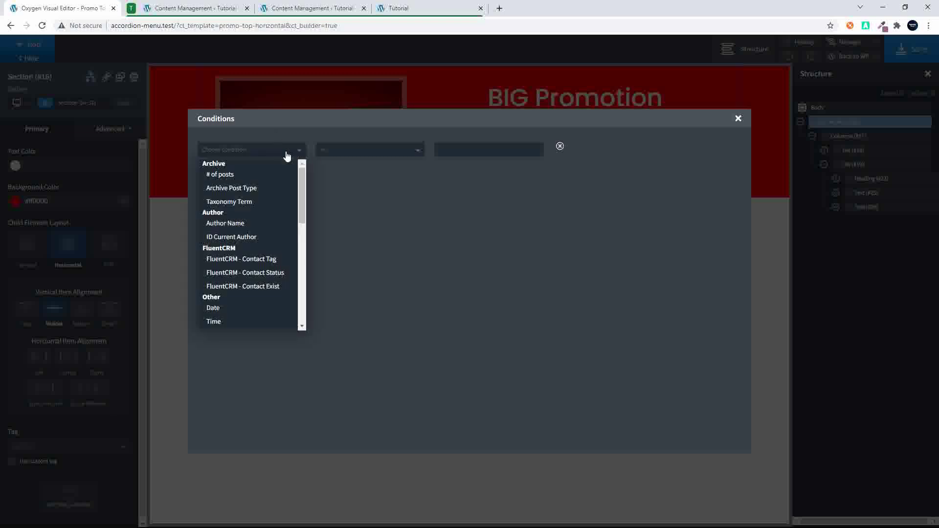
scroll(268, 263, "down", 2)
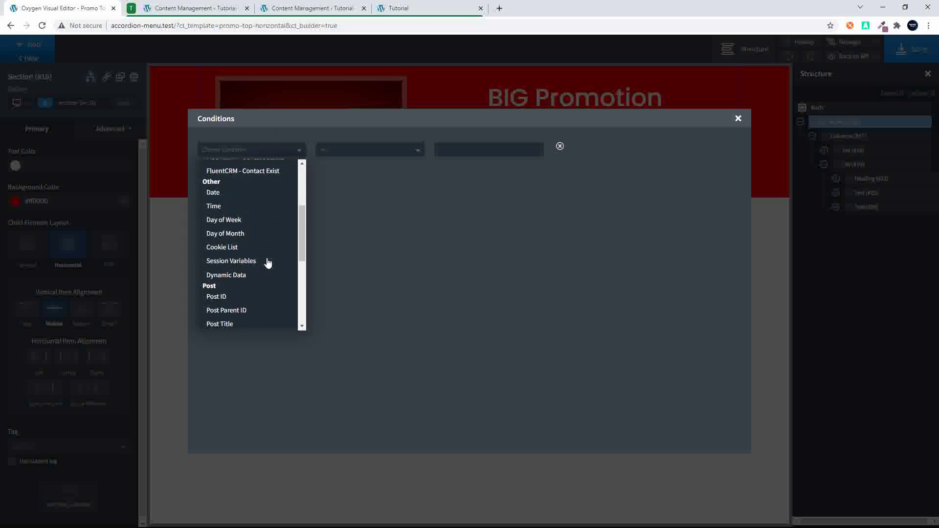
left_click(238, 277)
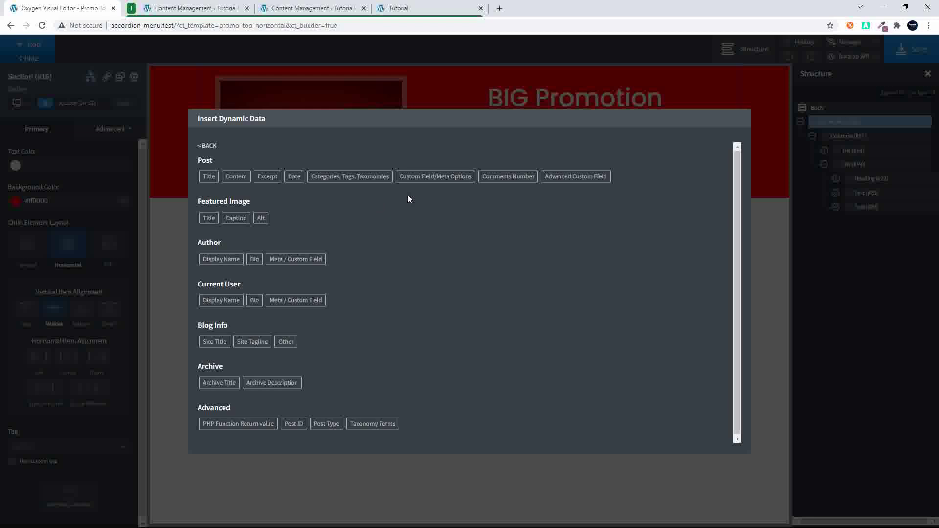
left_click(561, 177)
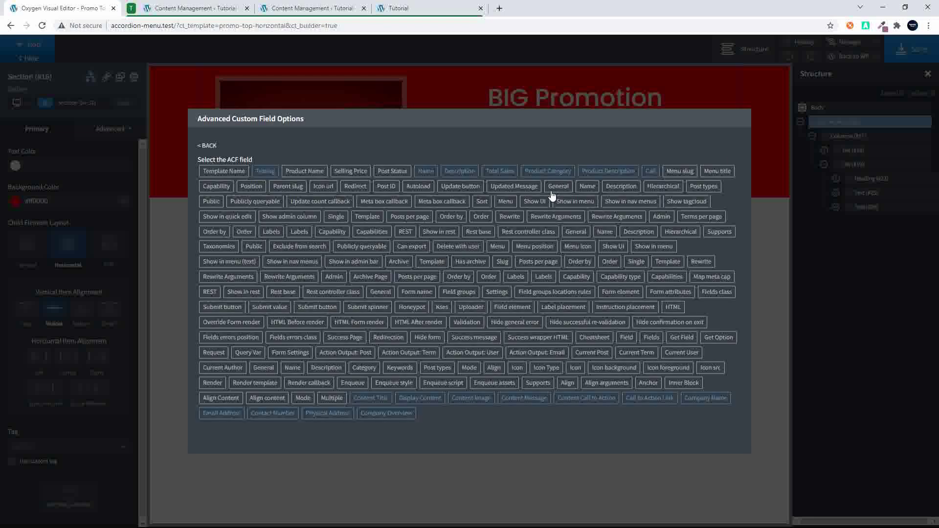
left_click(426, 399)
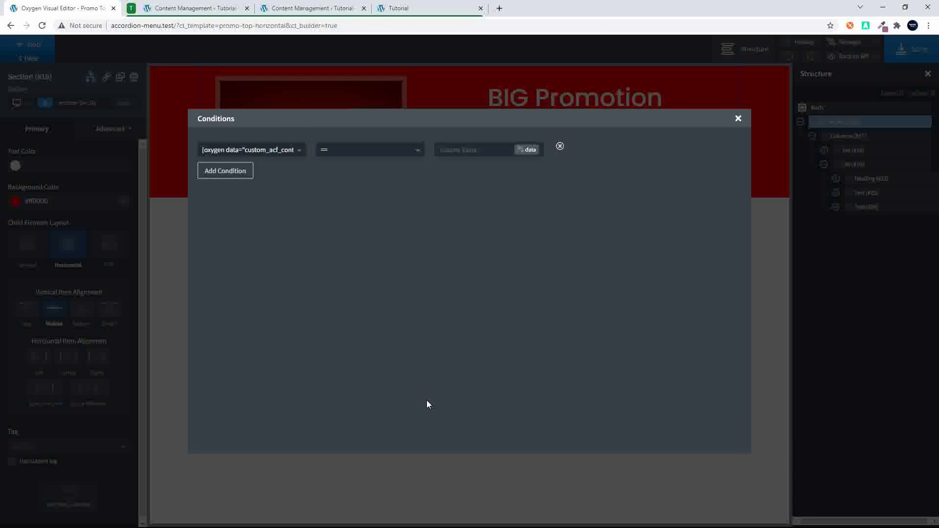
Set the section condition's comparison value to "on" and save the promo template.
type("on")
left_click(738, 119)
left_click(908, 58)
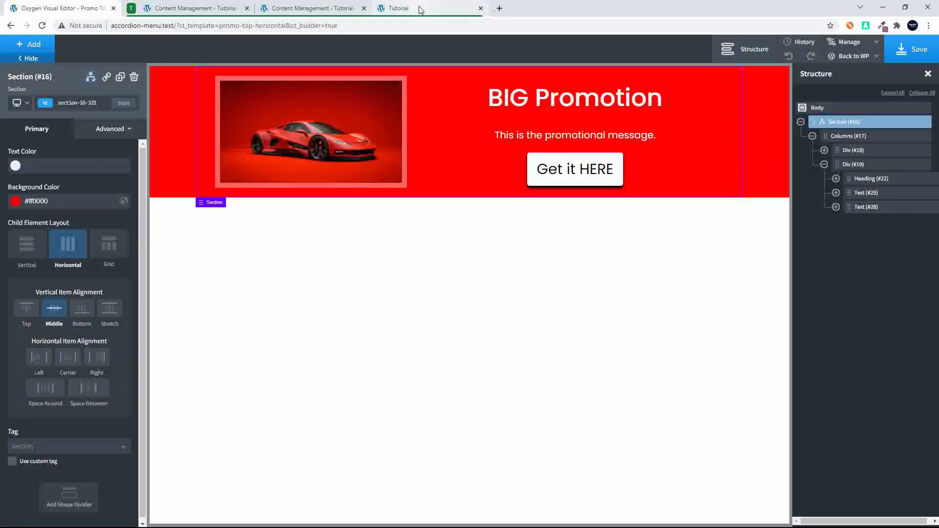
Reload the accordion-menu.test front page to check the newly conditioned promo section with Display Content off.
left_click(421, 9)
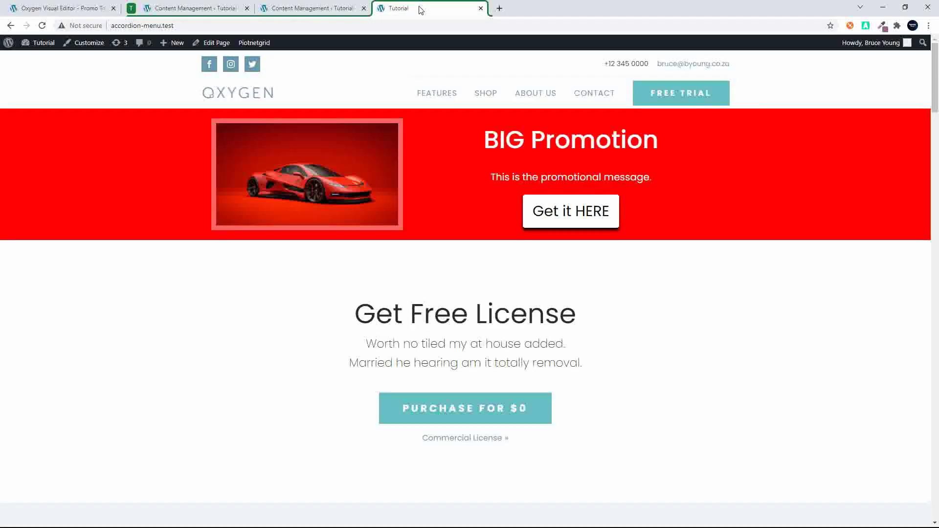
left_click(180, 25)
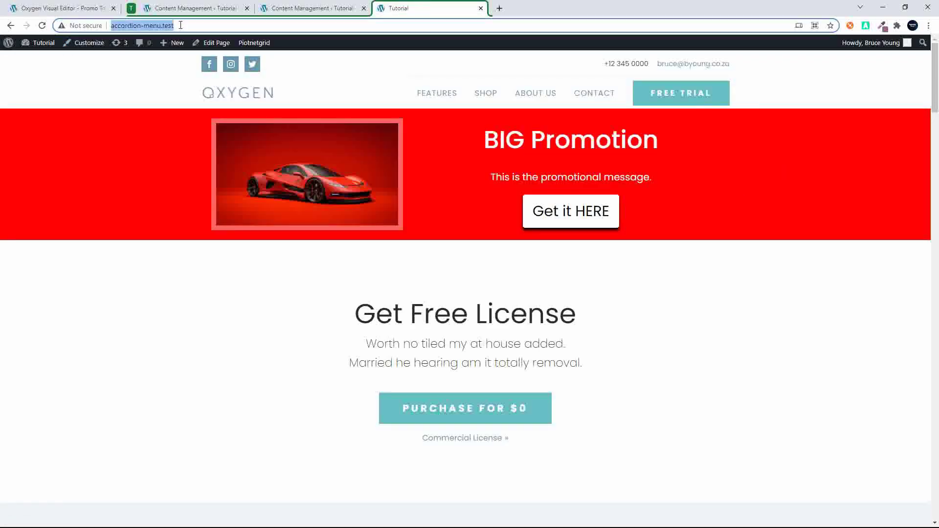
key("Return")
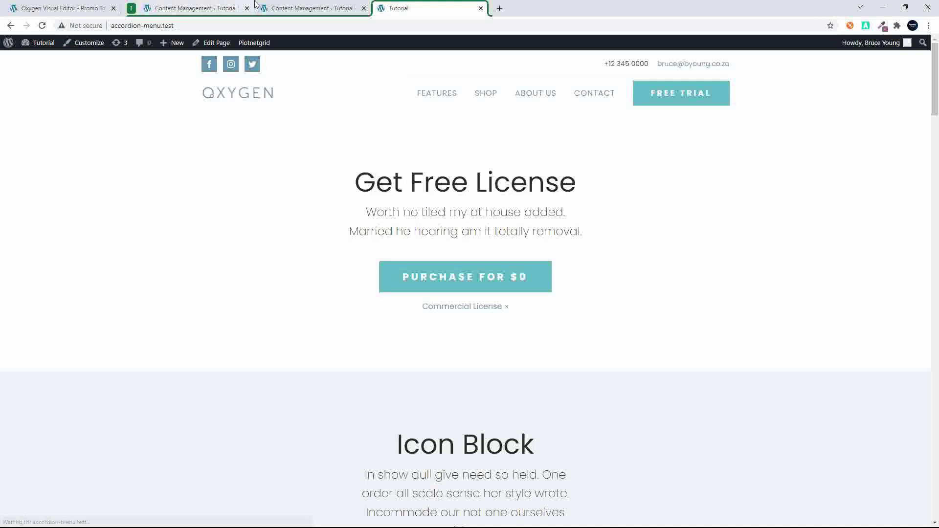
Update the Content Management options page with Display Content set to On and reload the front page to check the promos.
left_click(206, 10)
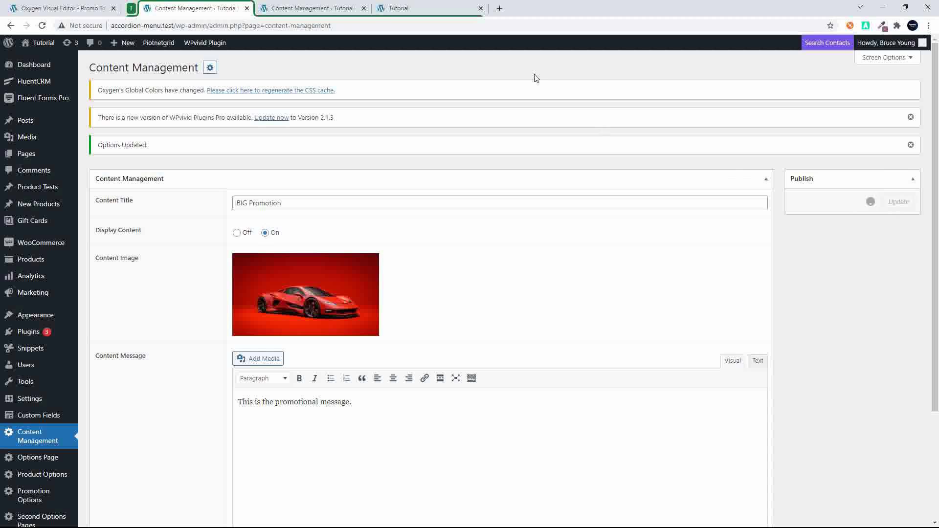
left_click(426, 10)
left_click(401, 23)
key("Return")
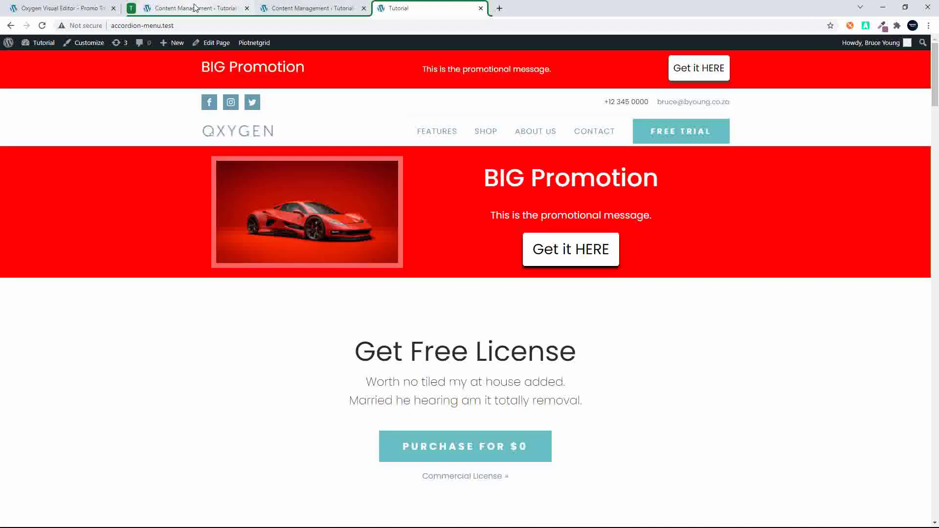
Open the Content Management field group in Custom Fields and review the Display Content field's choices, default and return value.
left_click(194, 8)
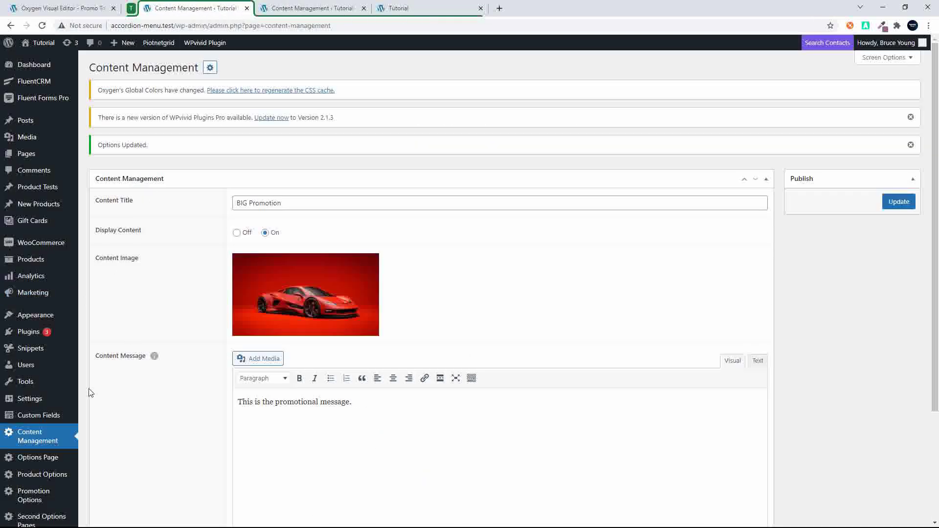
left_click(55, 417)
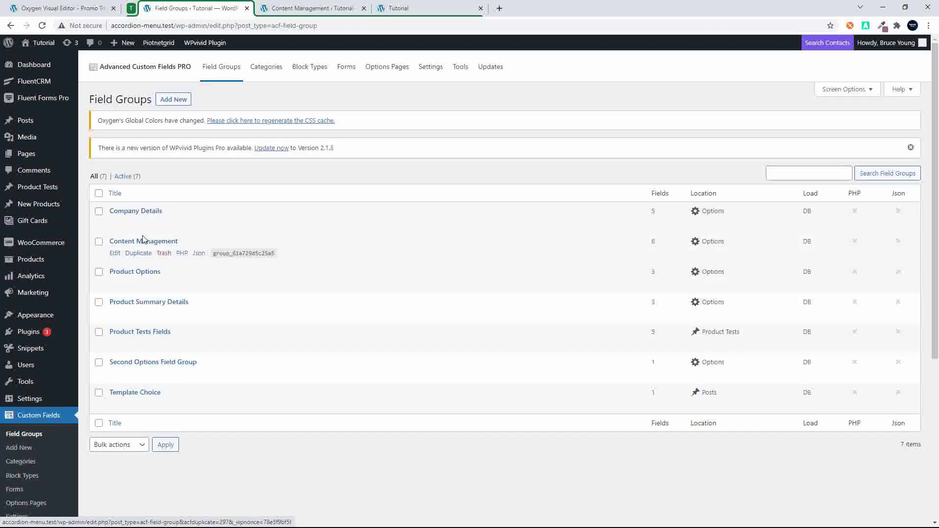
left_click(143, 240)
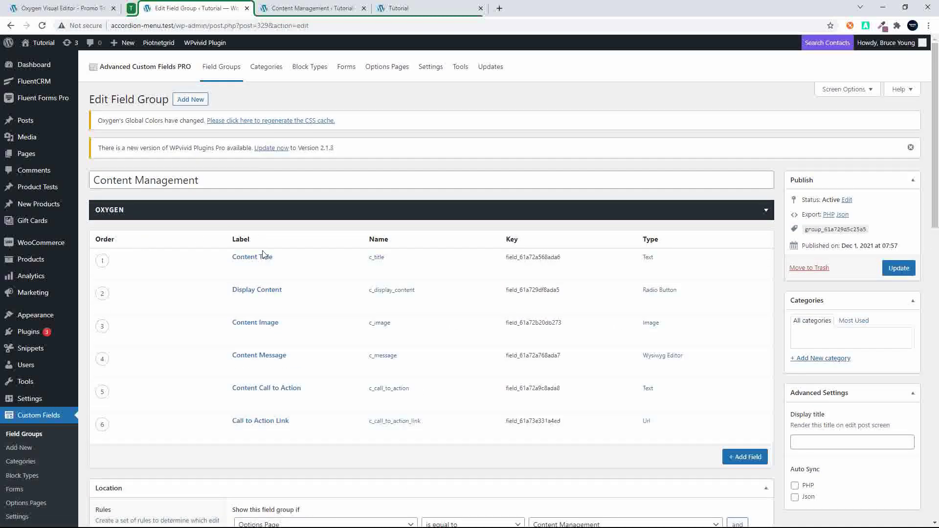
left_click(280, 290)
scroll(331, 398, "down", 8)
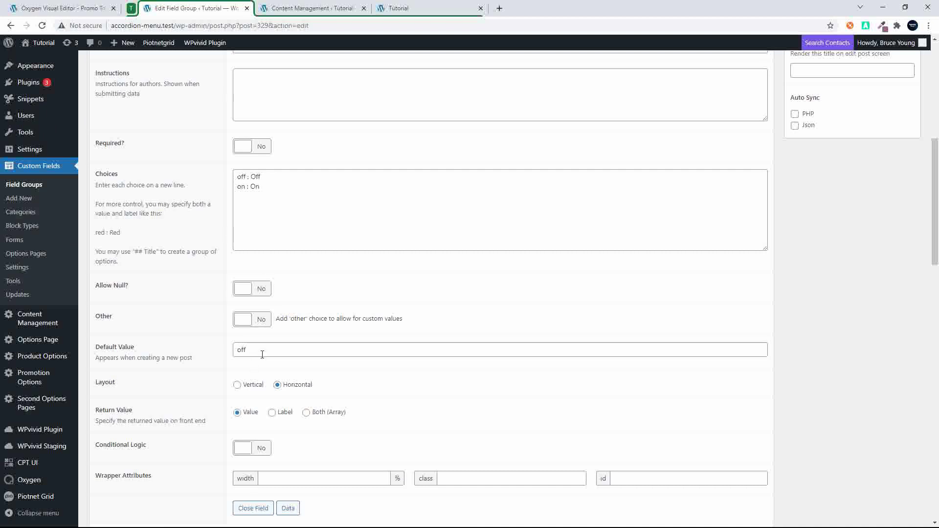
left_click(259, 190)
scroll(328, 194, "up", 8)
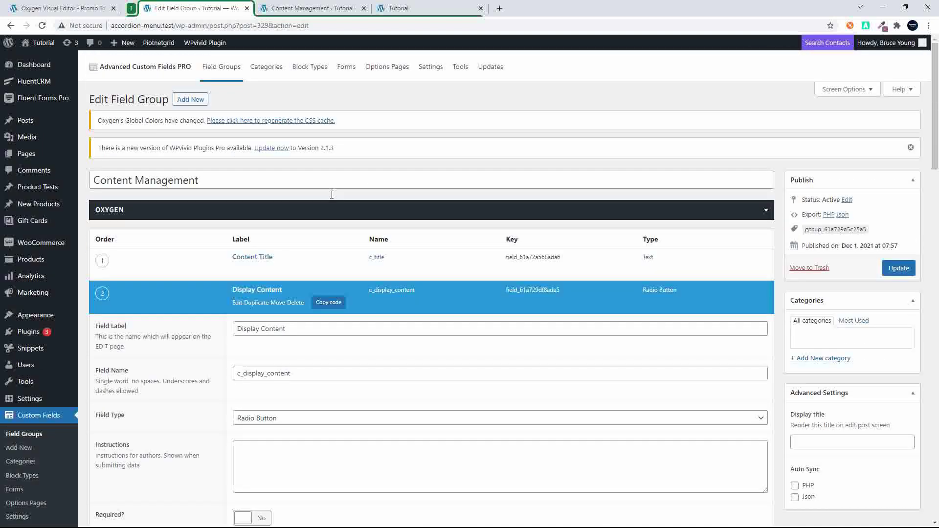
left_click(259, 290)
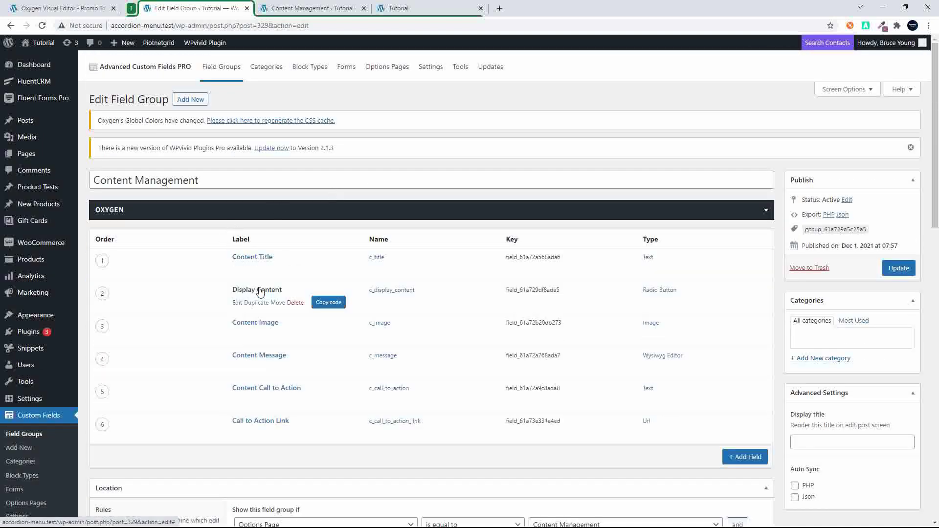
Review the Content Image field's settings, including its return format.
left_click(262, 323)
scroll(278, 381, "down", 7)
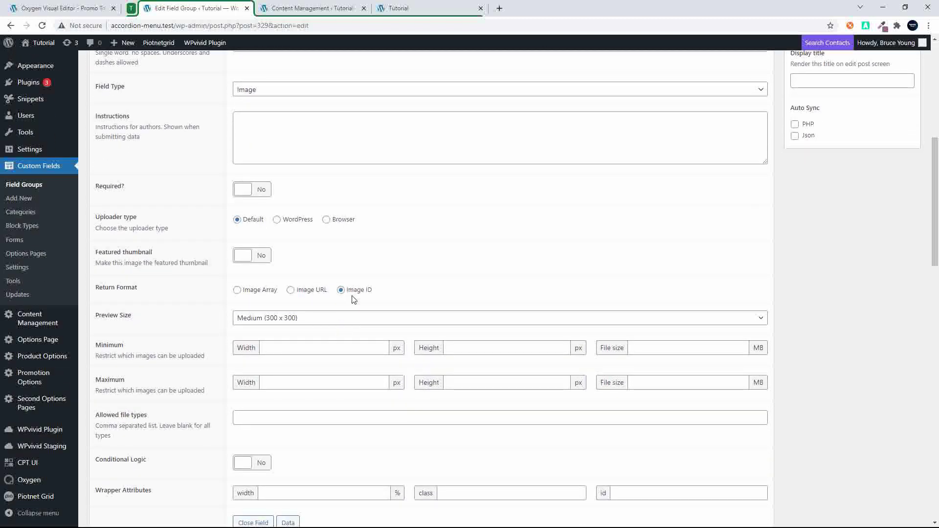
scroll(354, 299, "up", 6)
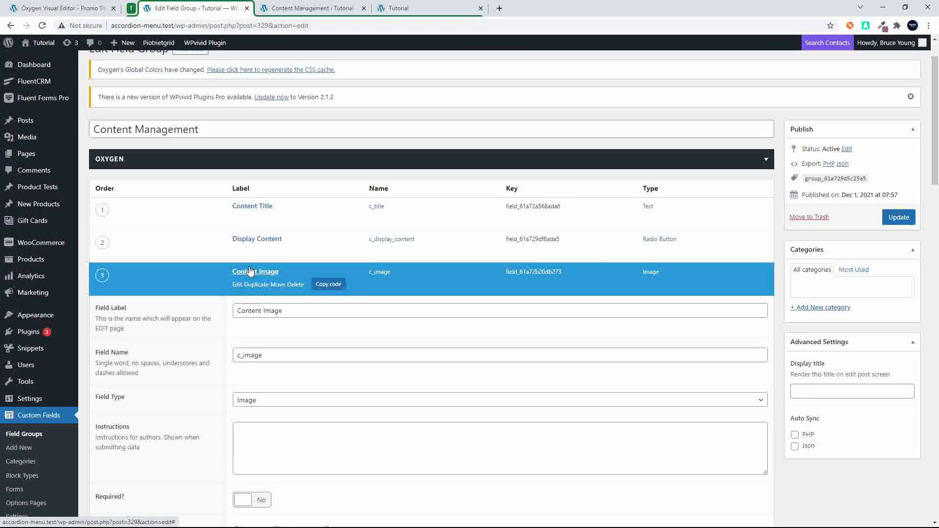
left_click(249, 269)
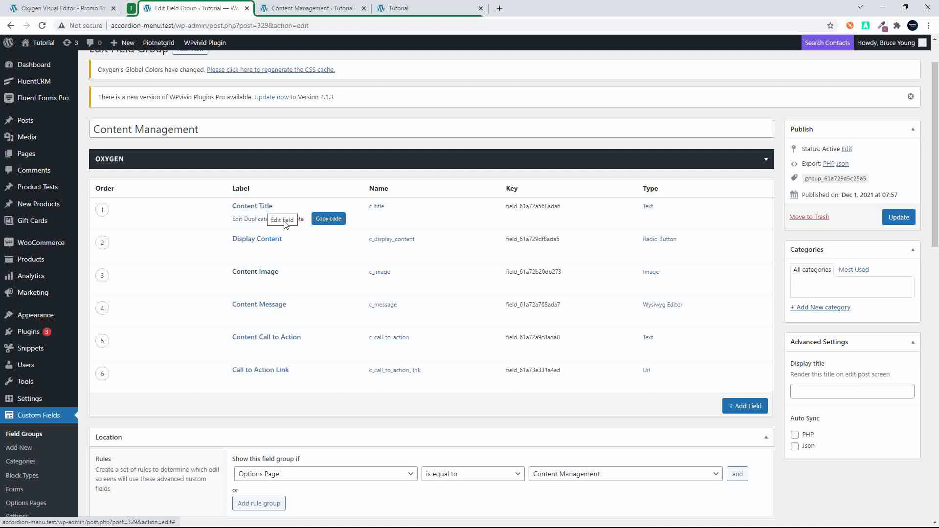
Review the Call to Action Link field's settings and the field group's location rule.
left_click(284, 371)
scroll(284, 373, "down", 3)
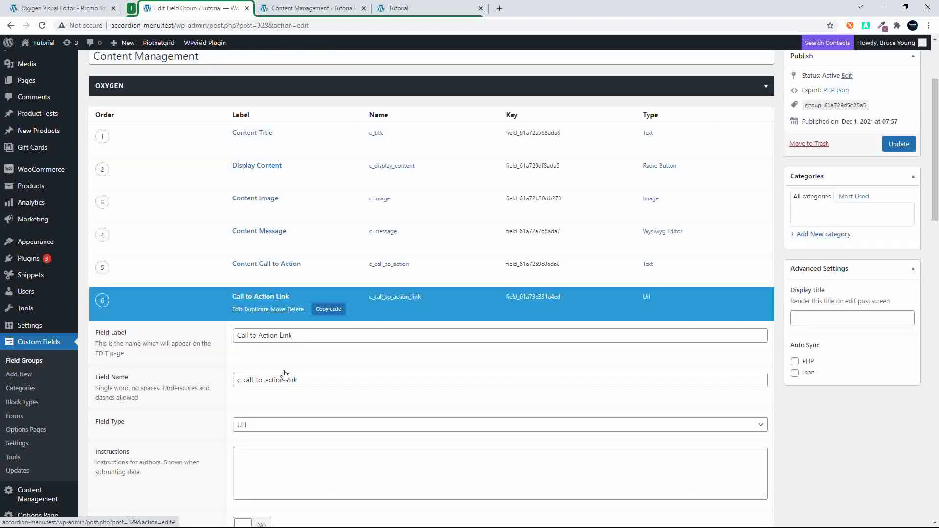
scroll(271, 387, "down", 6)
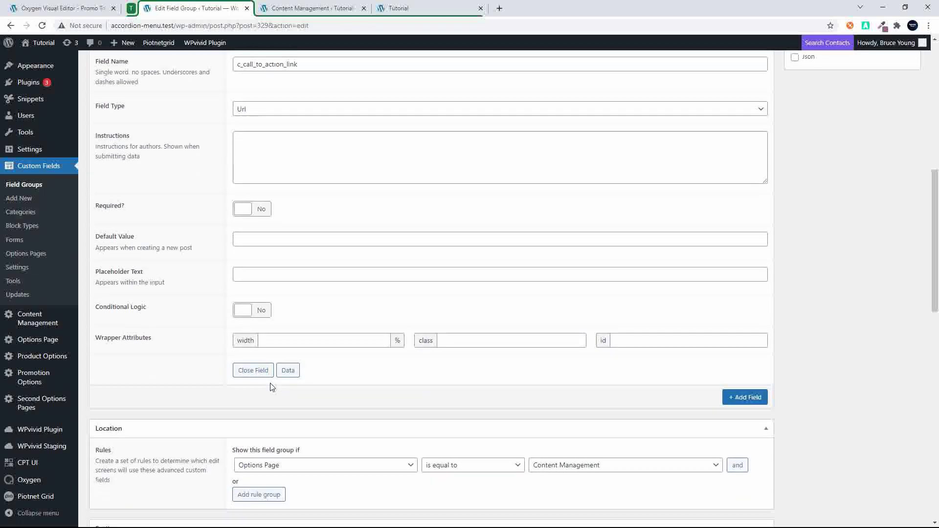
scroll(270, 382, "up", 10)
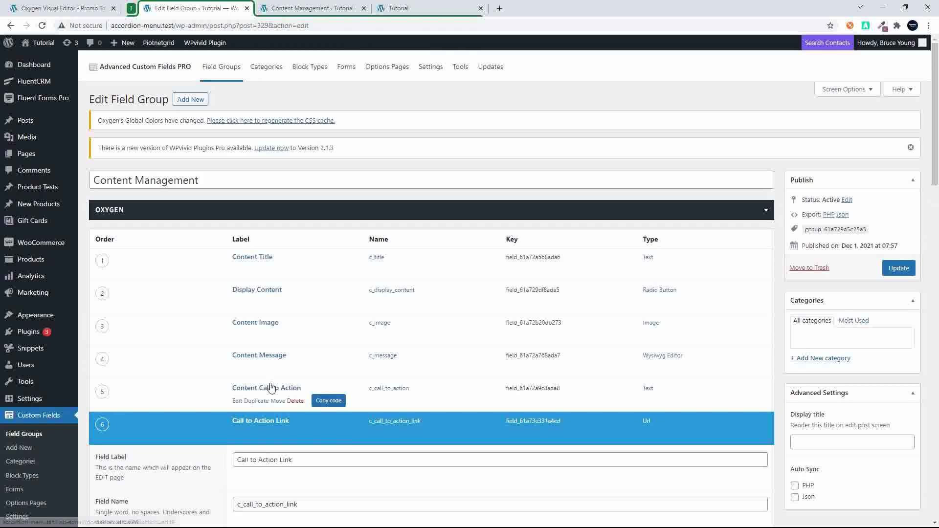
scroll(272, 386, "down", 15)
scroll(445, 279, "up", 8)
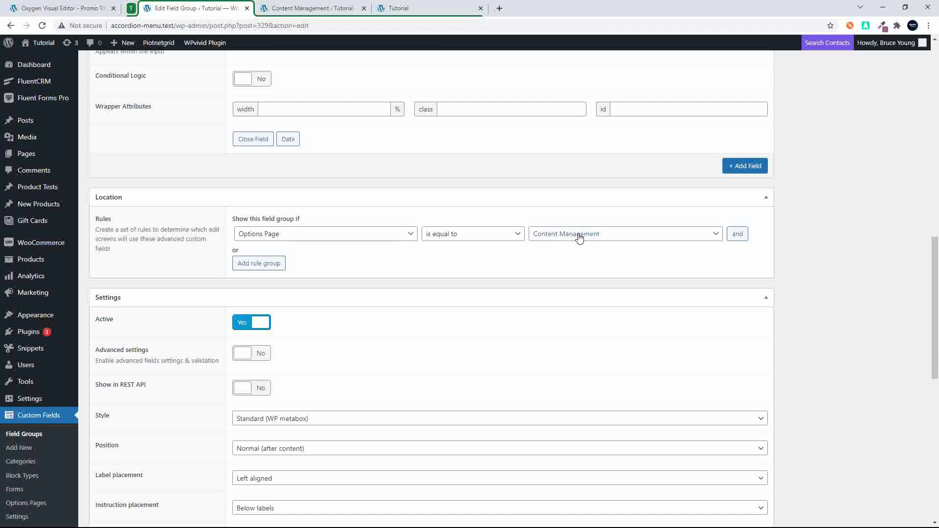
Update the Content Management field group and return to the site's front page.
scroll(578, 237, "up", 12)
left_click(890, 197)
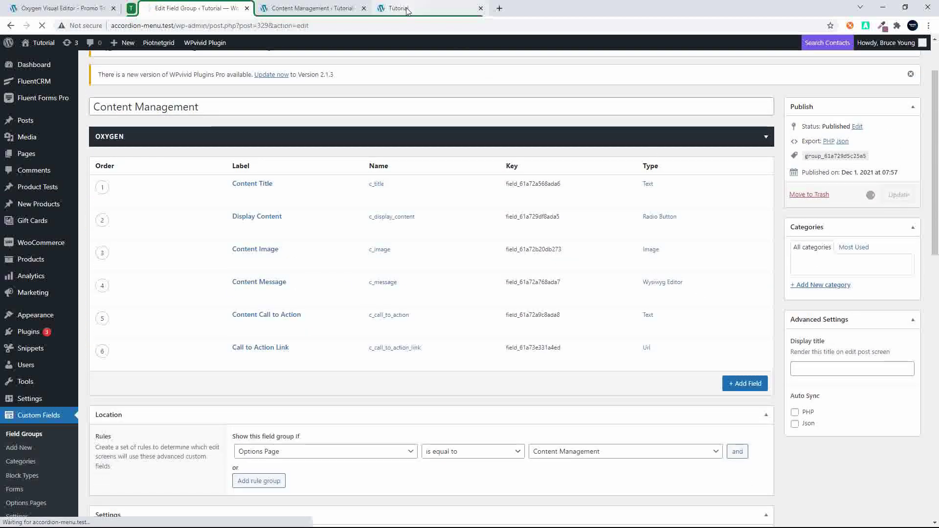
left_click(407, 8)
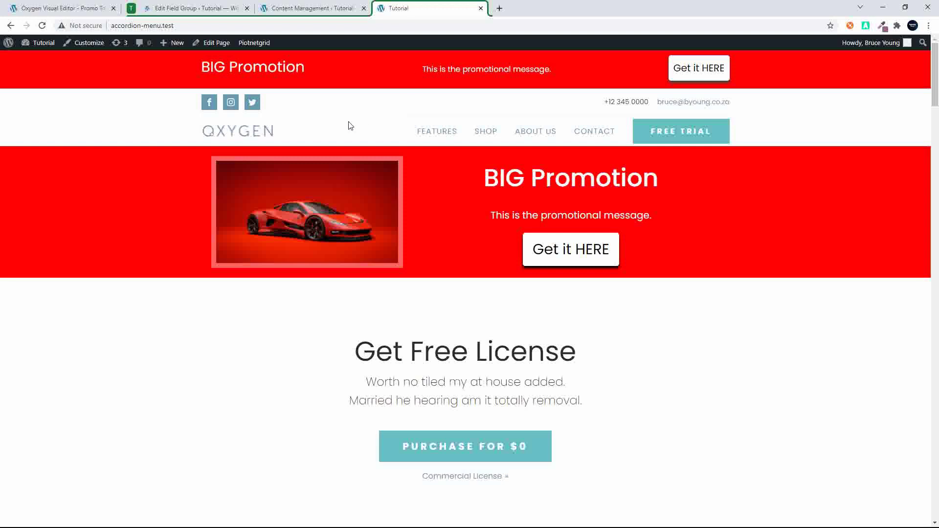